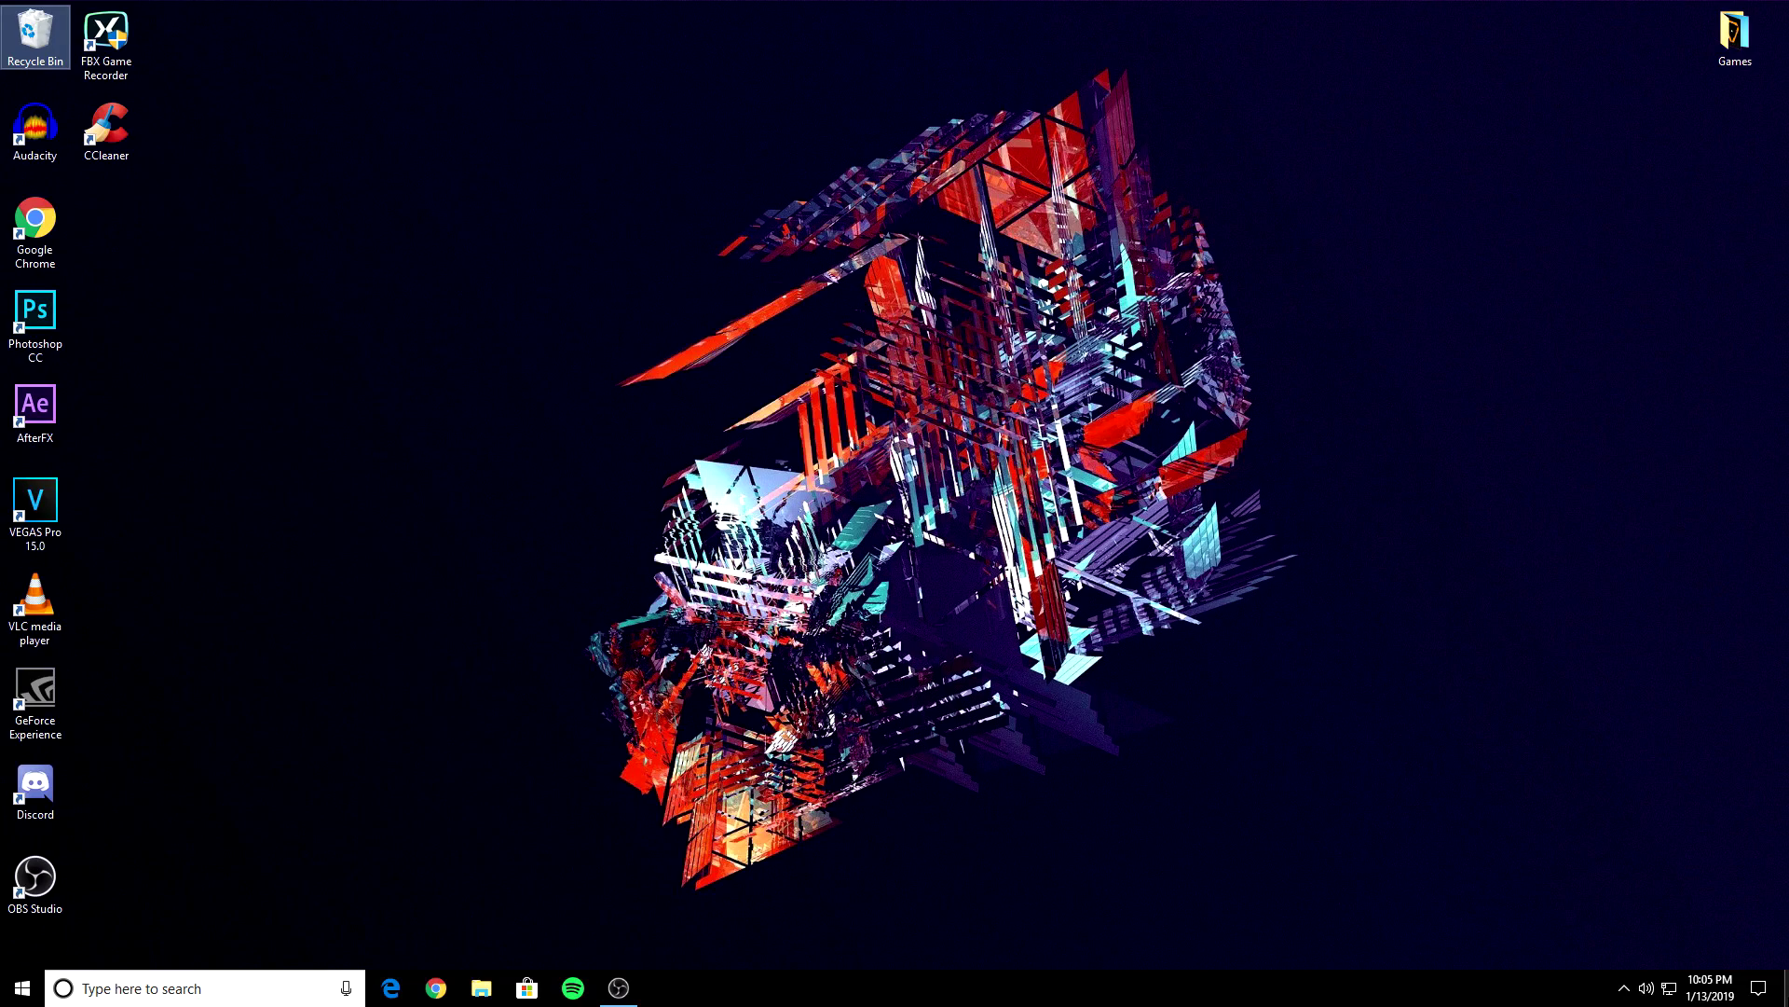
Step: Open the Notifications & actions page of the Windows system settings and review its notification options
left_click(11, 997)
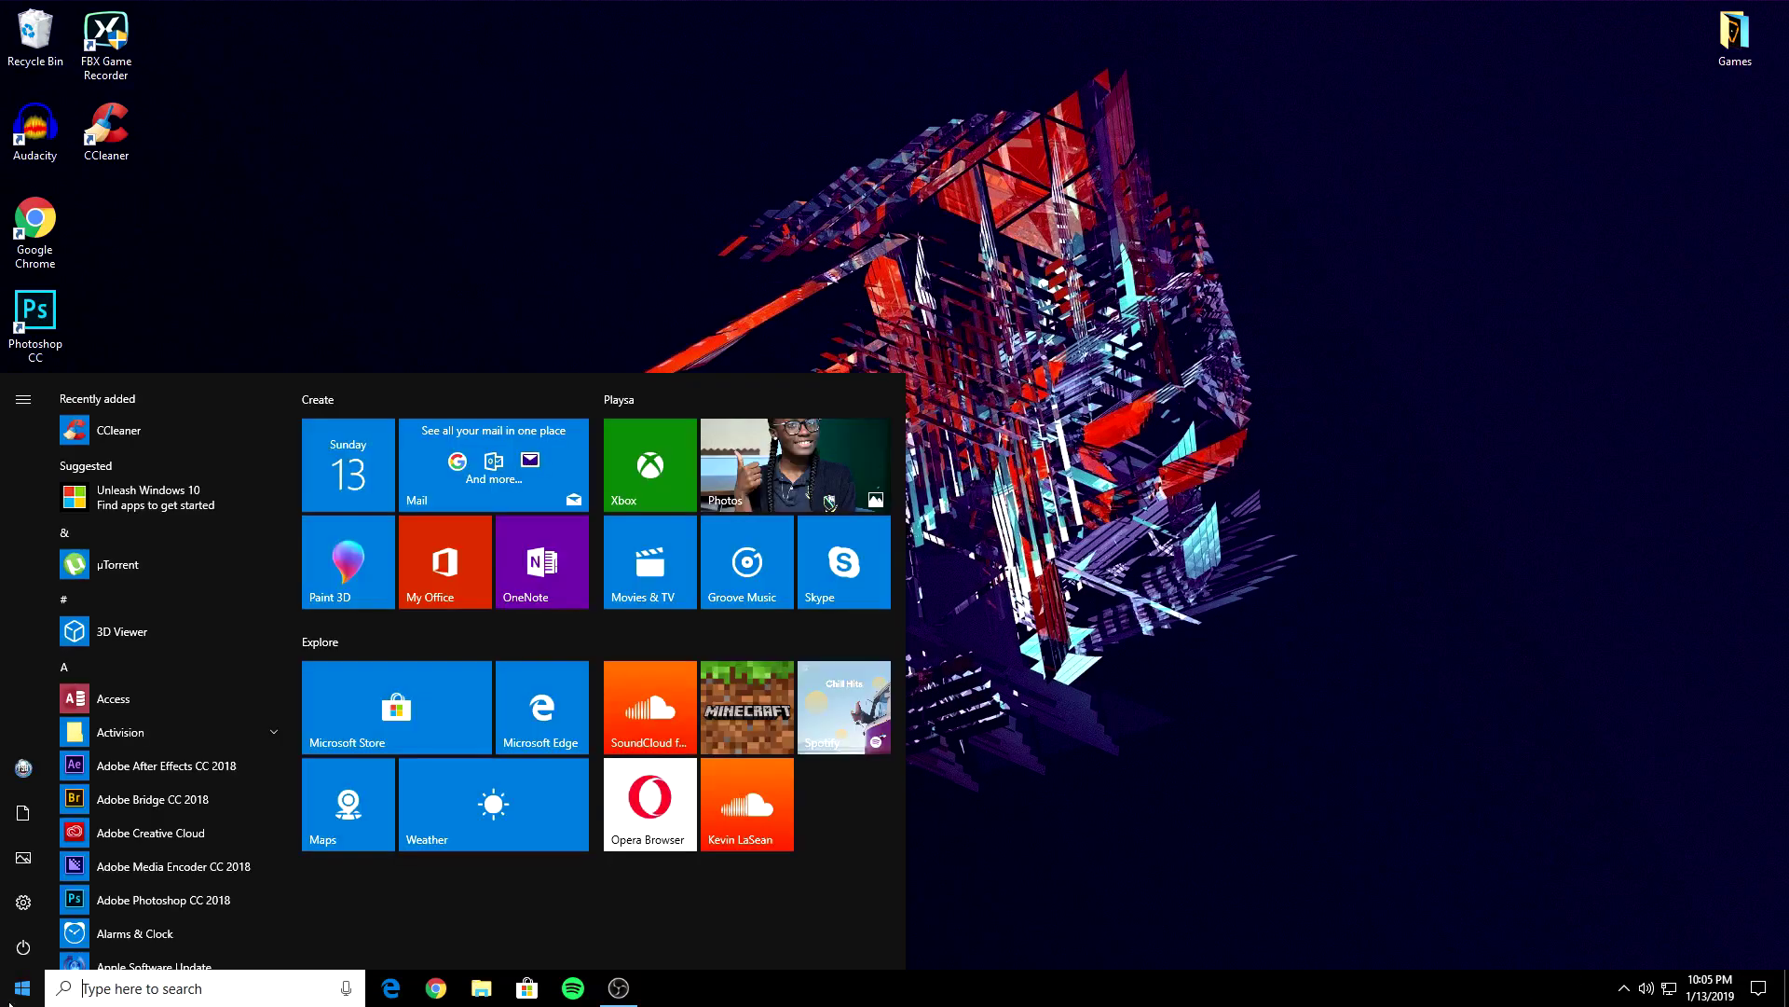
left_click(20, 918)
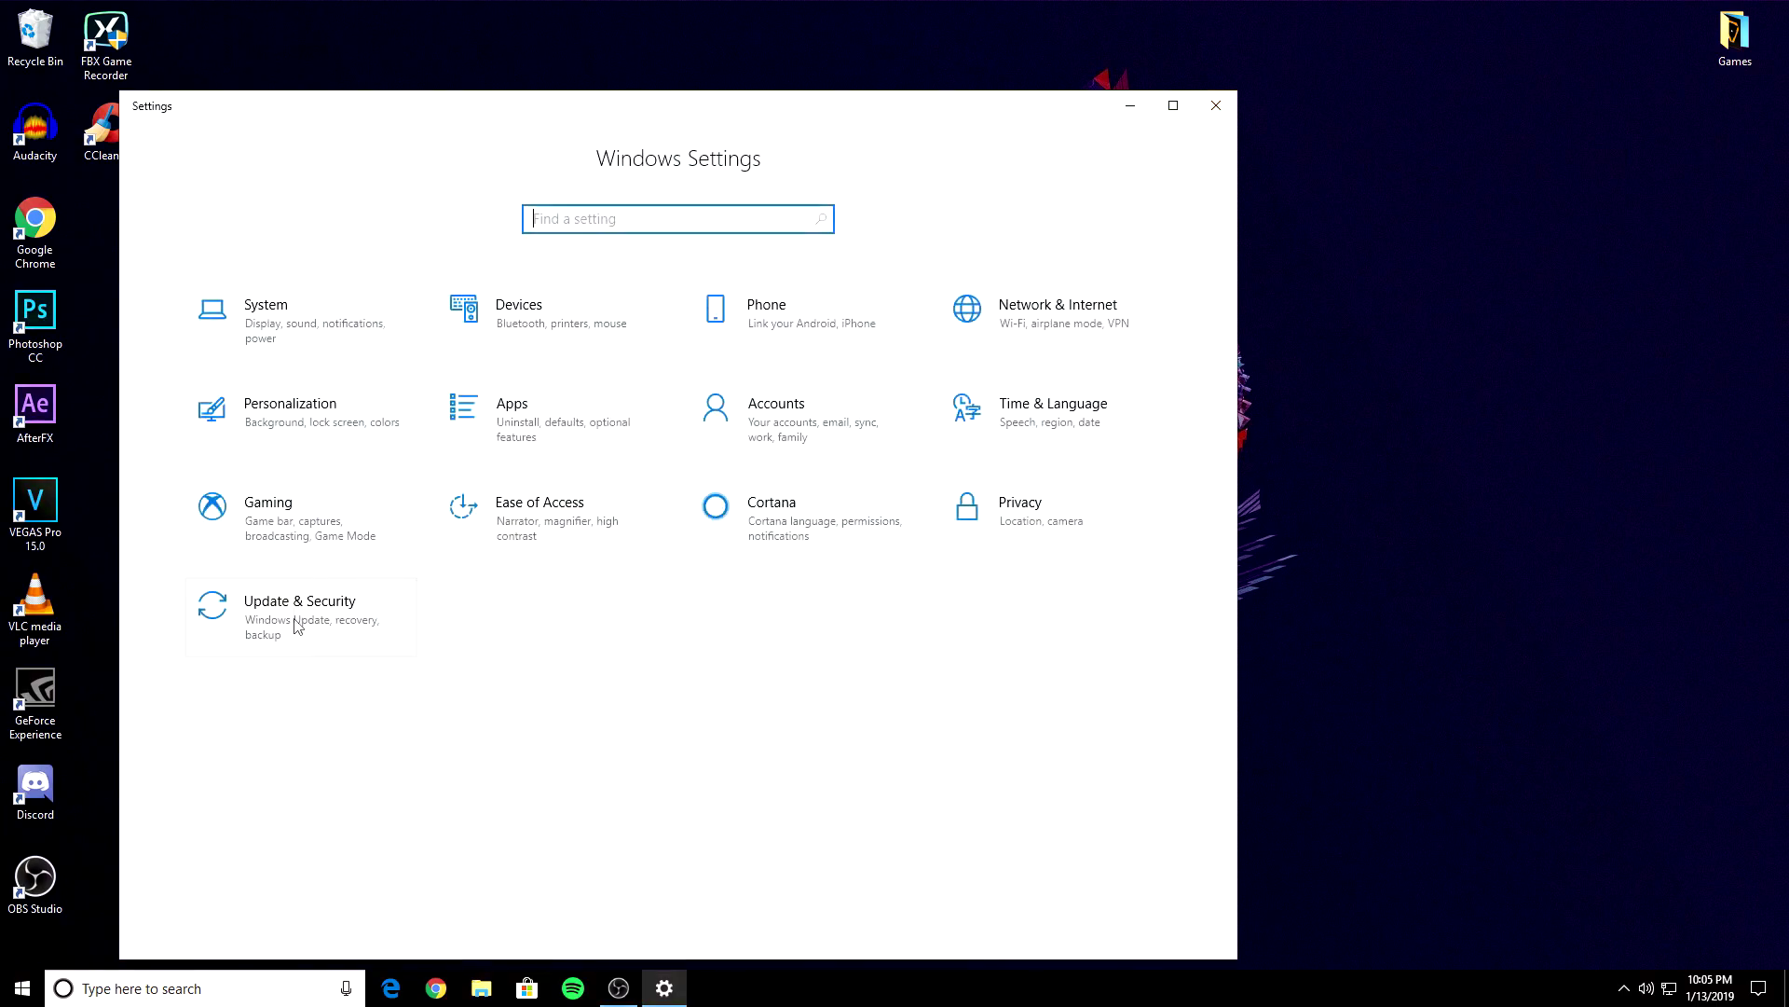
left_click(302, 332)
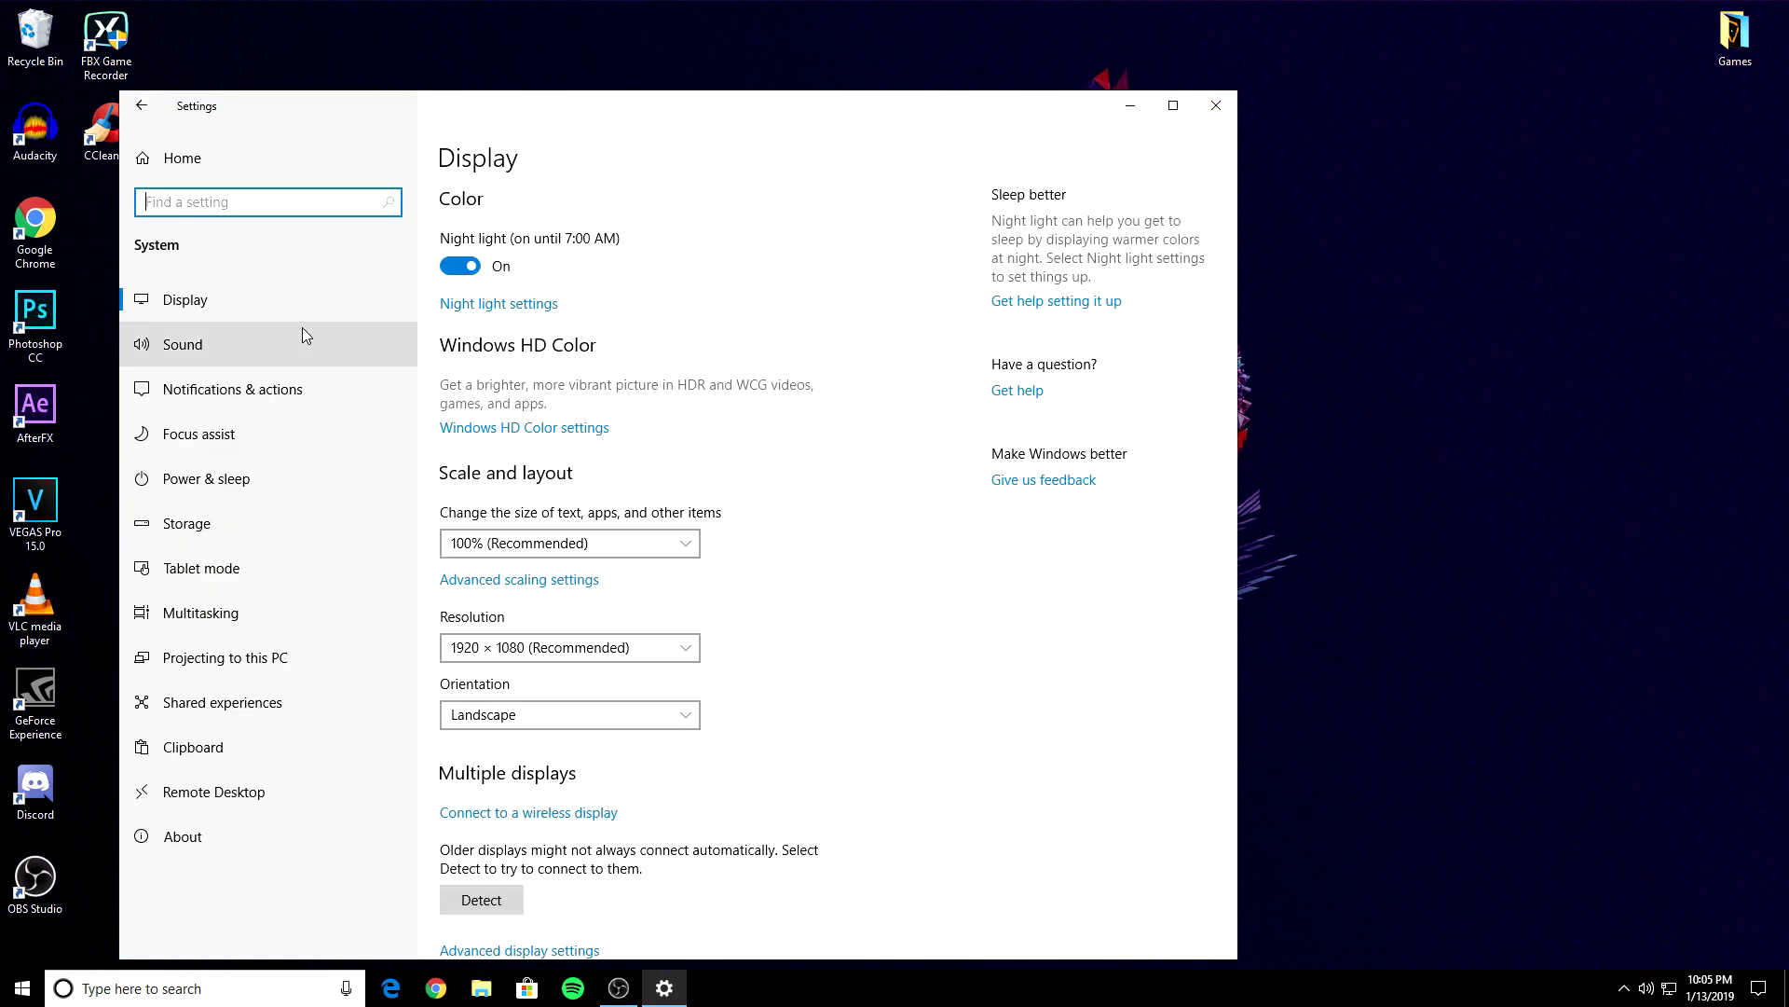
left_click(270, 399)
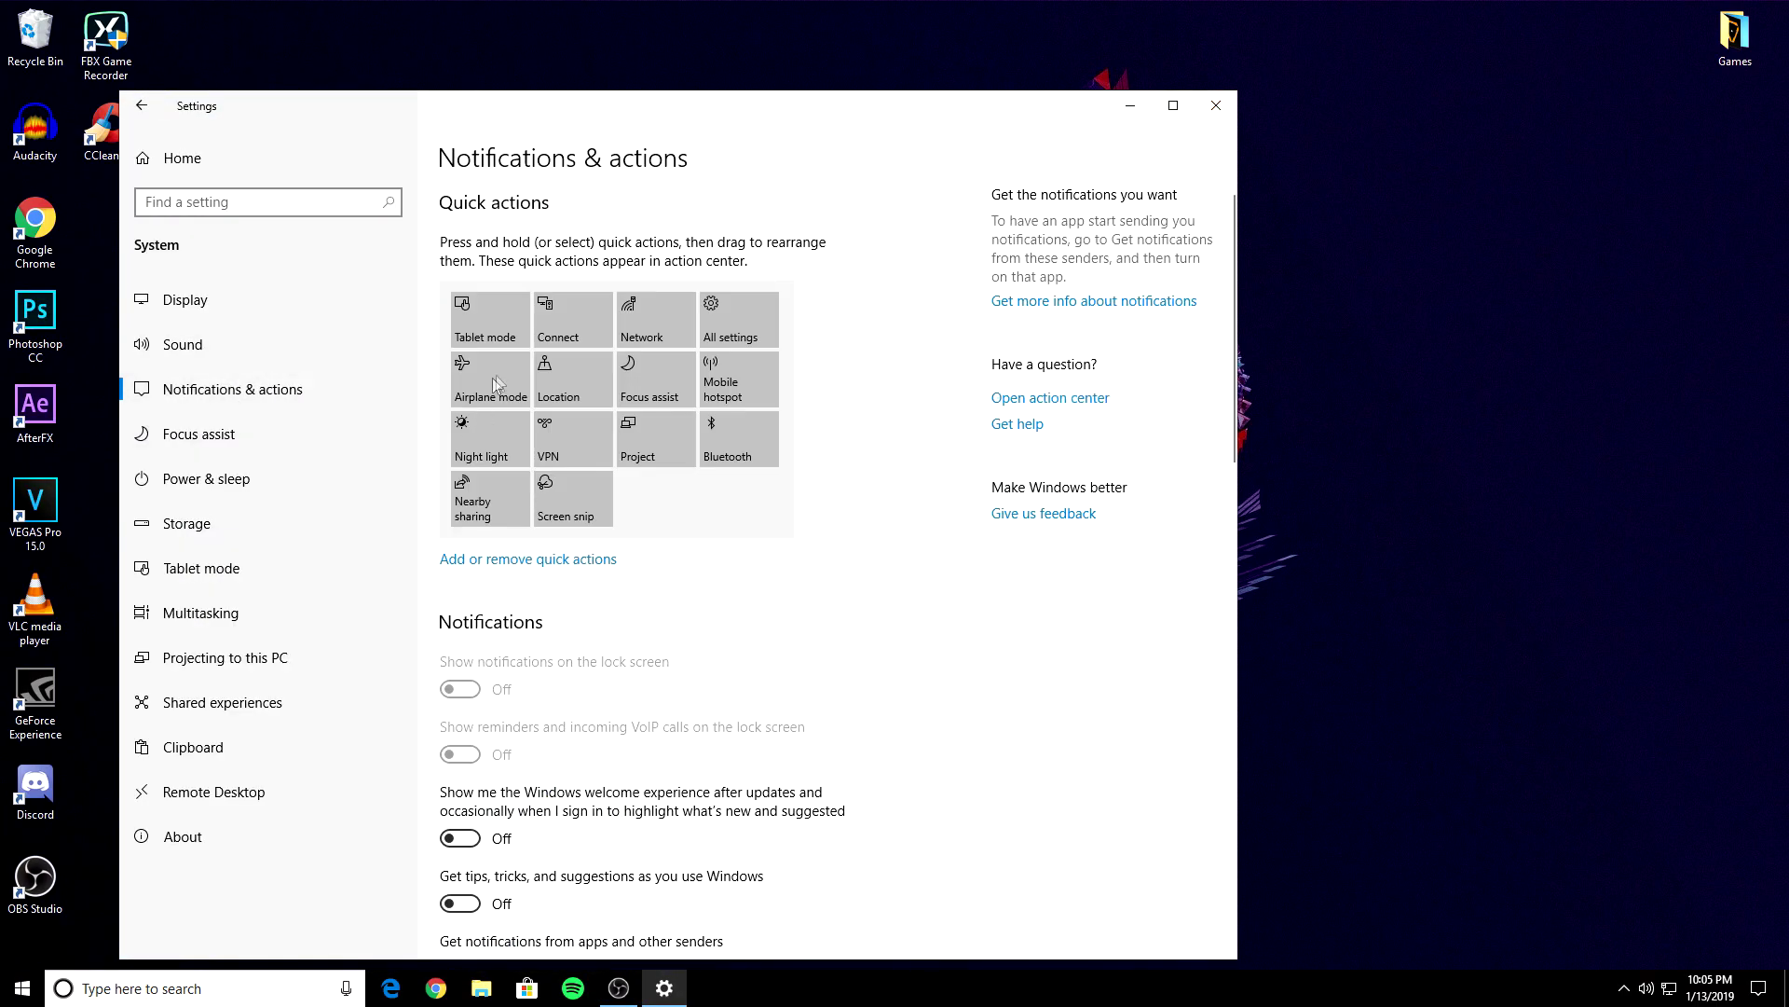
scroll(503, 401, "down", 5)
scroll(514, 419, "down", 2)
scroll(627, 415, "up", 1)
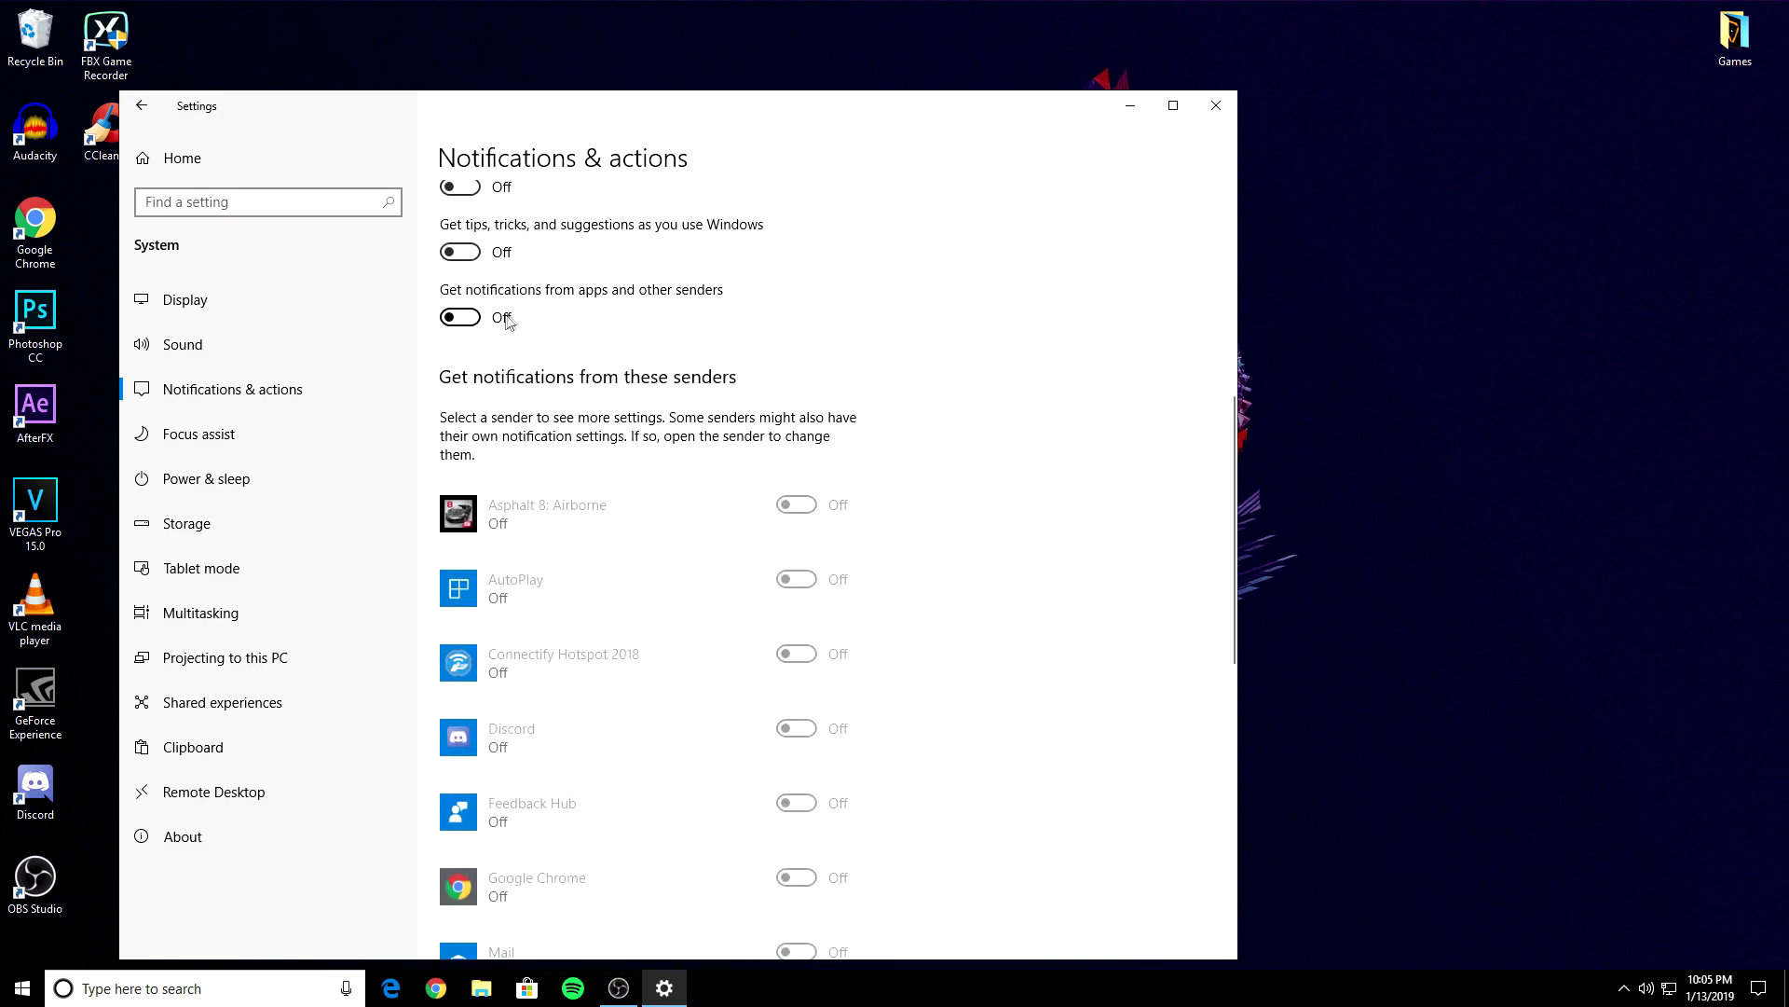
Step: Turn on notifications from apps and other senders, look through the sender list, and switch them back off
left_click(460, 317)
scroll(767, 607, "down", 10)
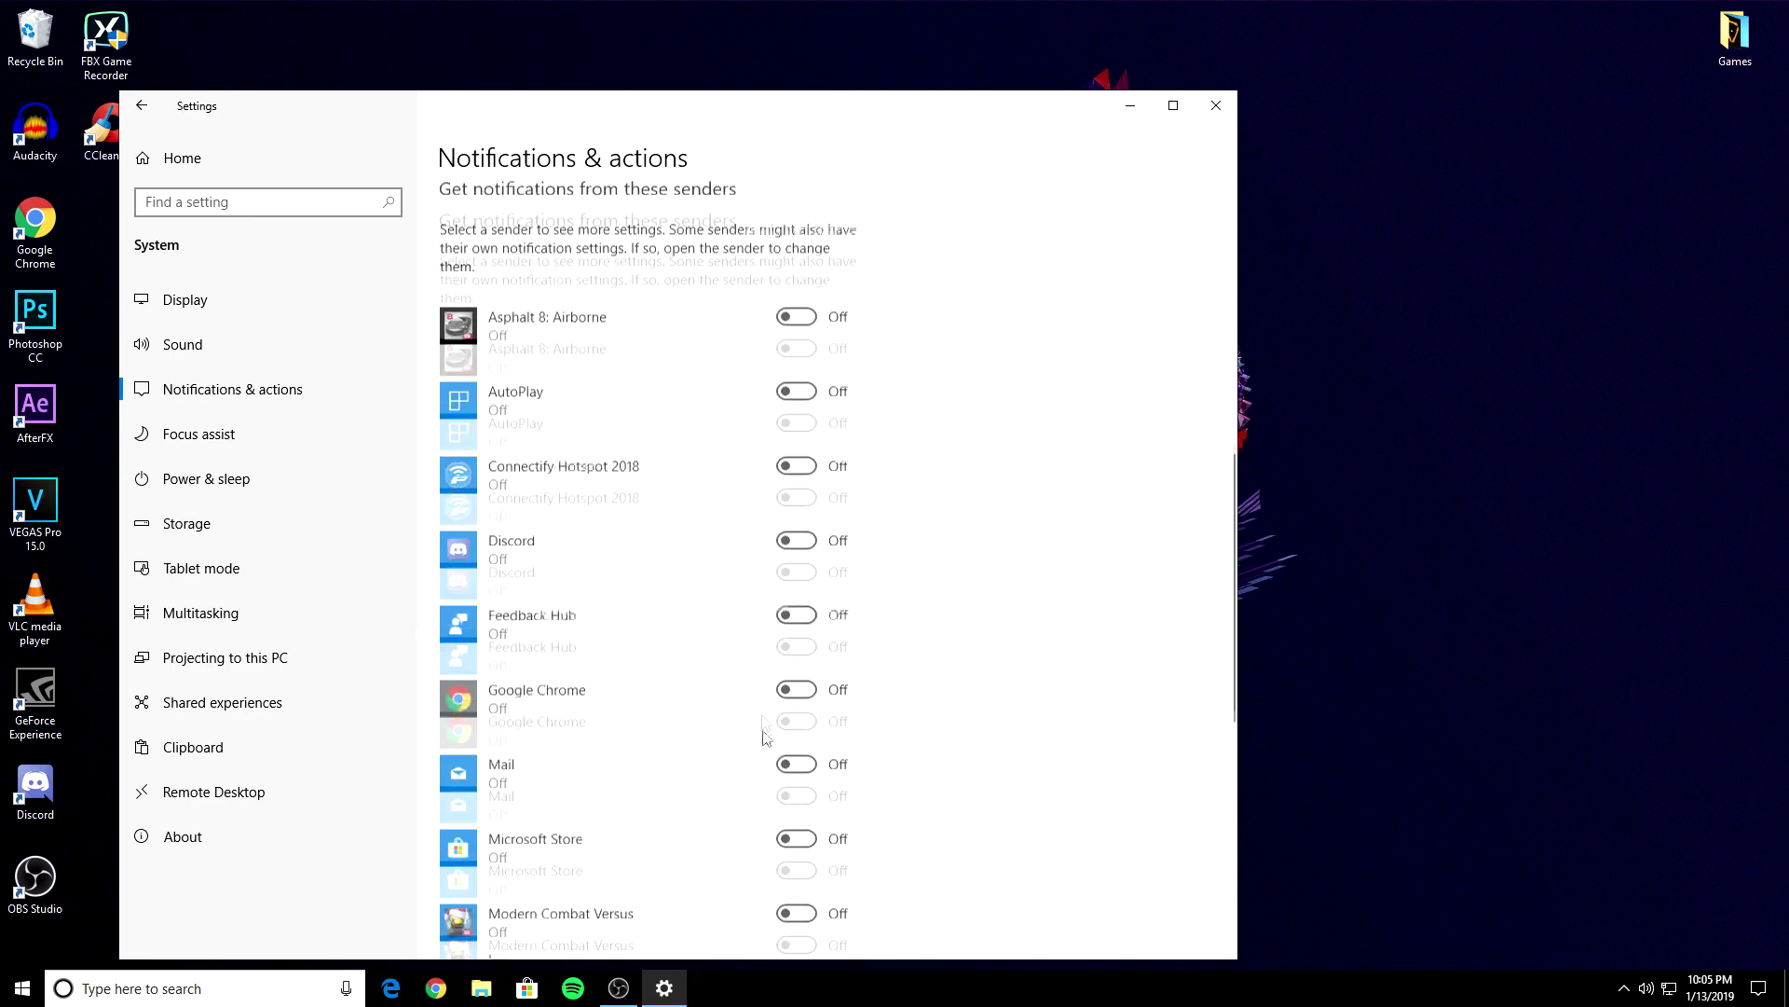
scroll(777, 797, "up", 10)
left_click(459, 580)
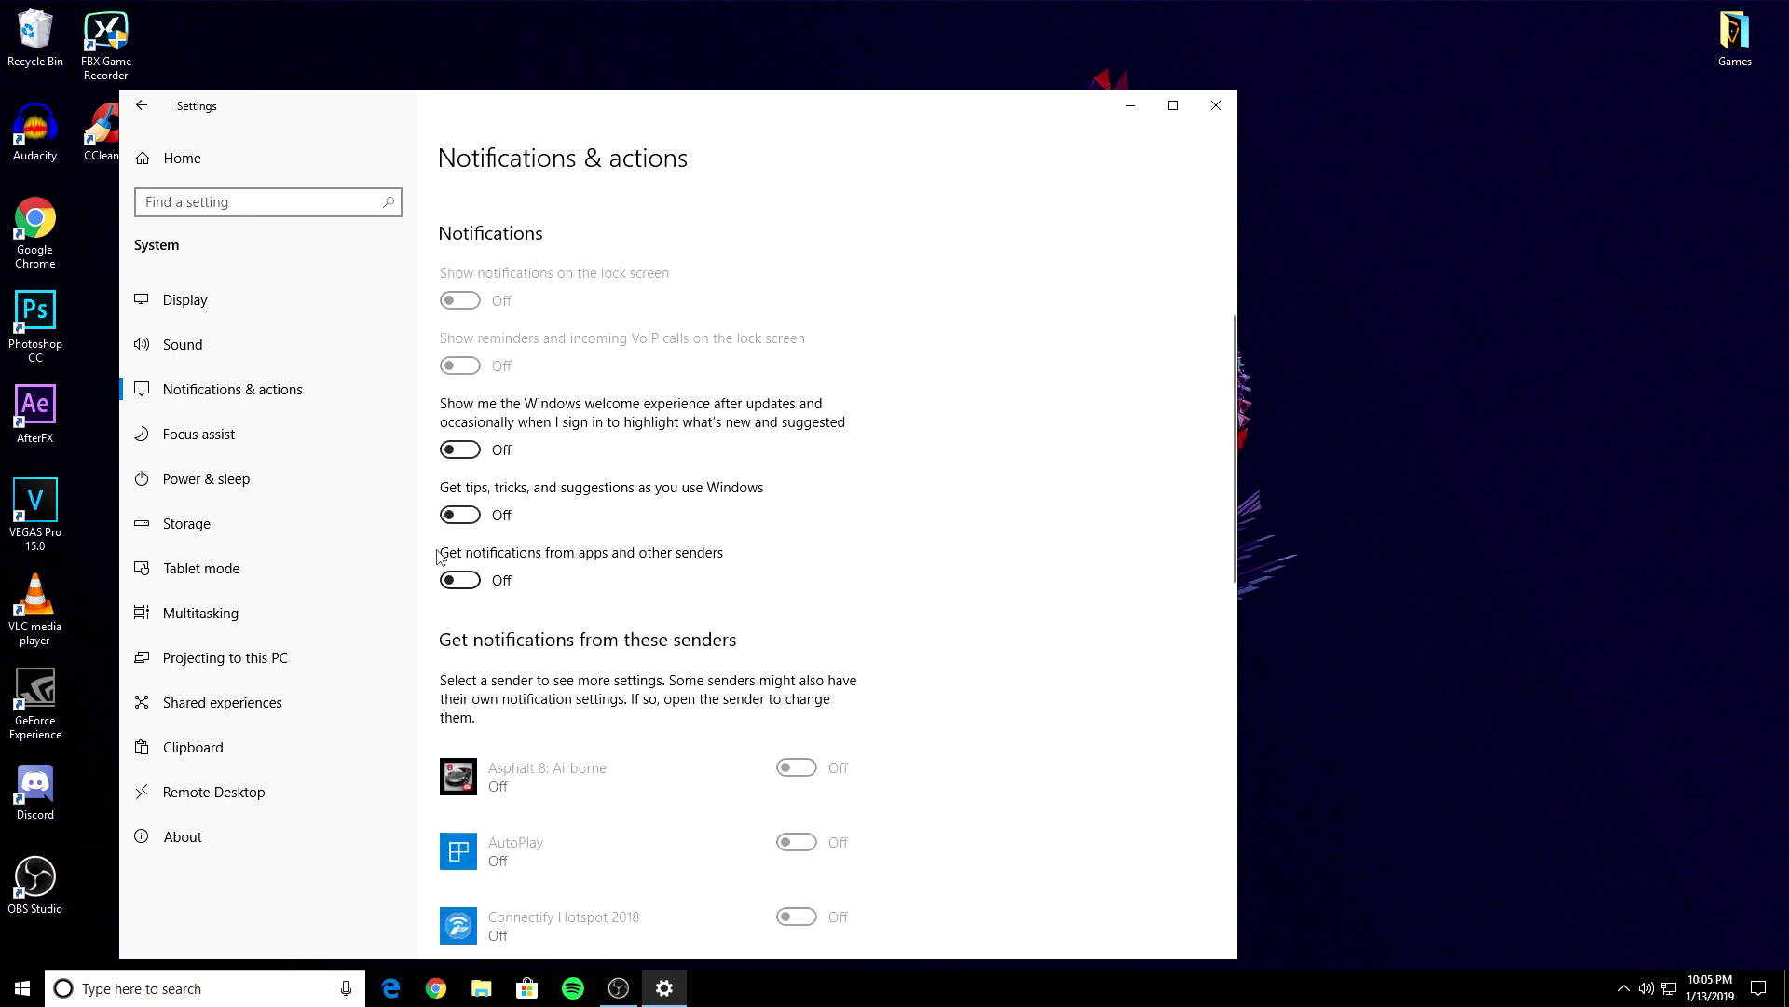
Step: Review the Focus assist, Tablet mode and Remote Desktop pages of the system settings
left_click(255, 438)
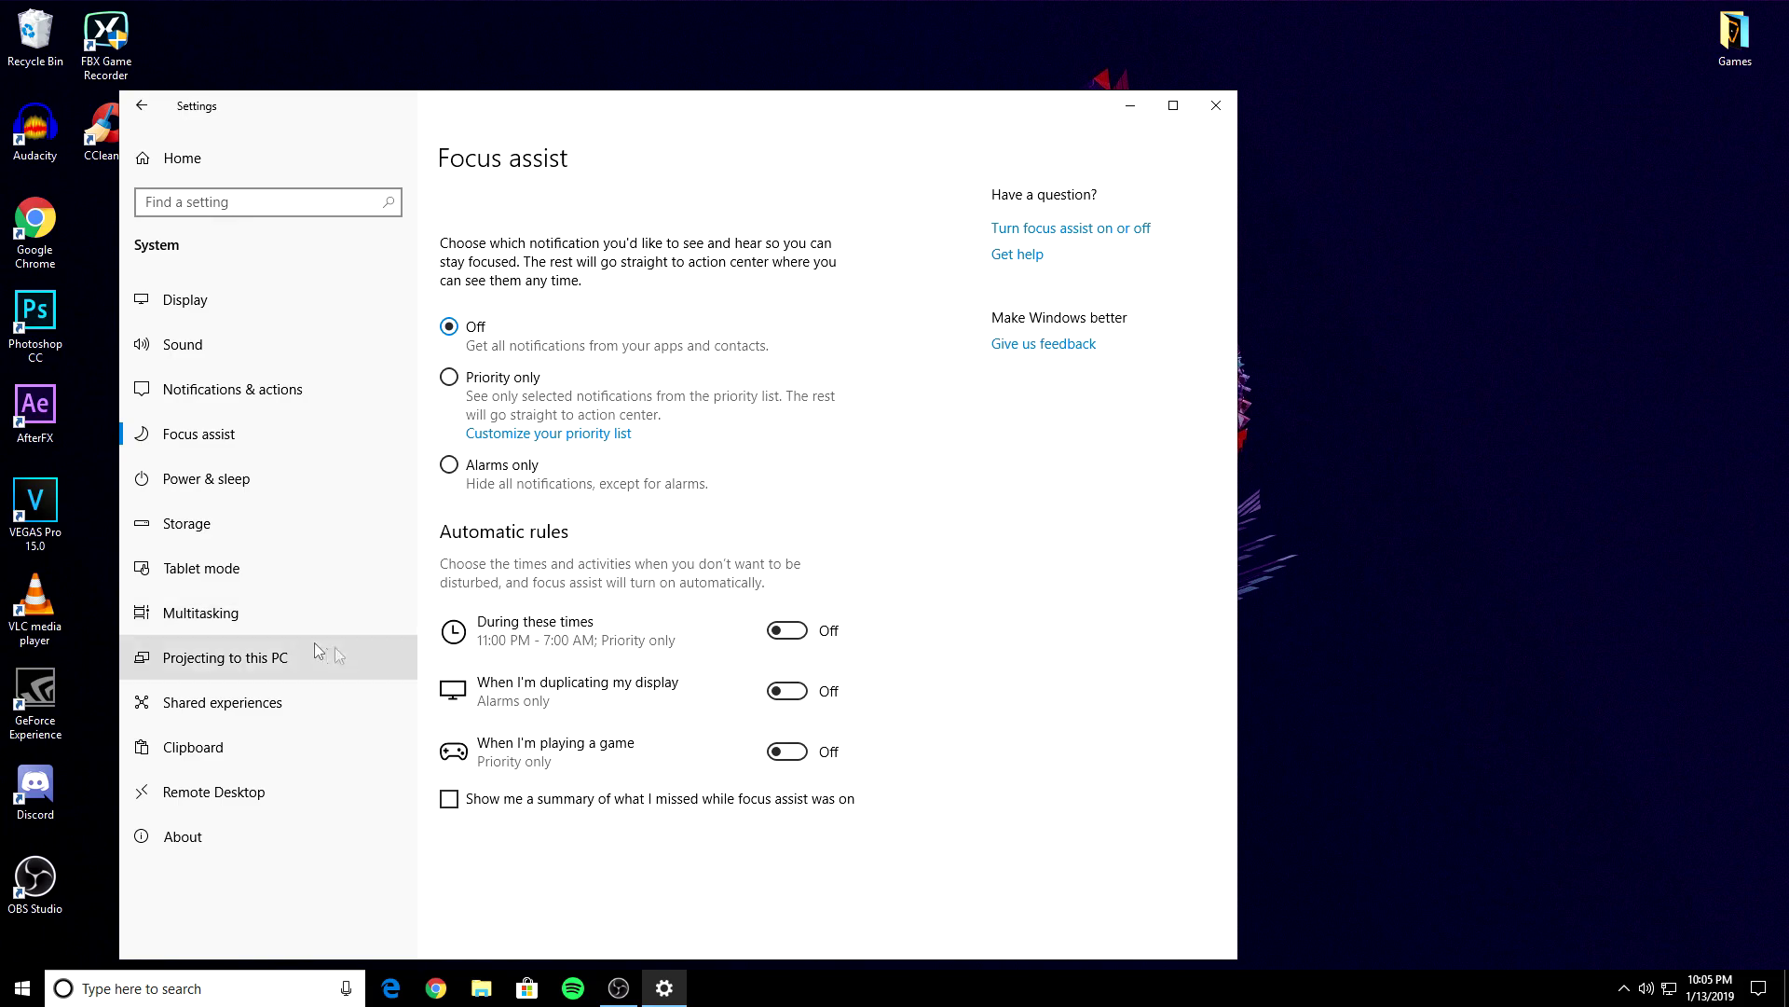
left_click(220, 583)
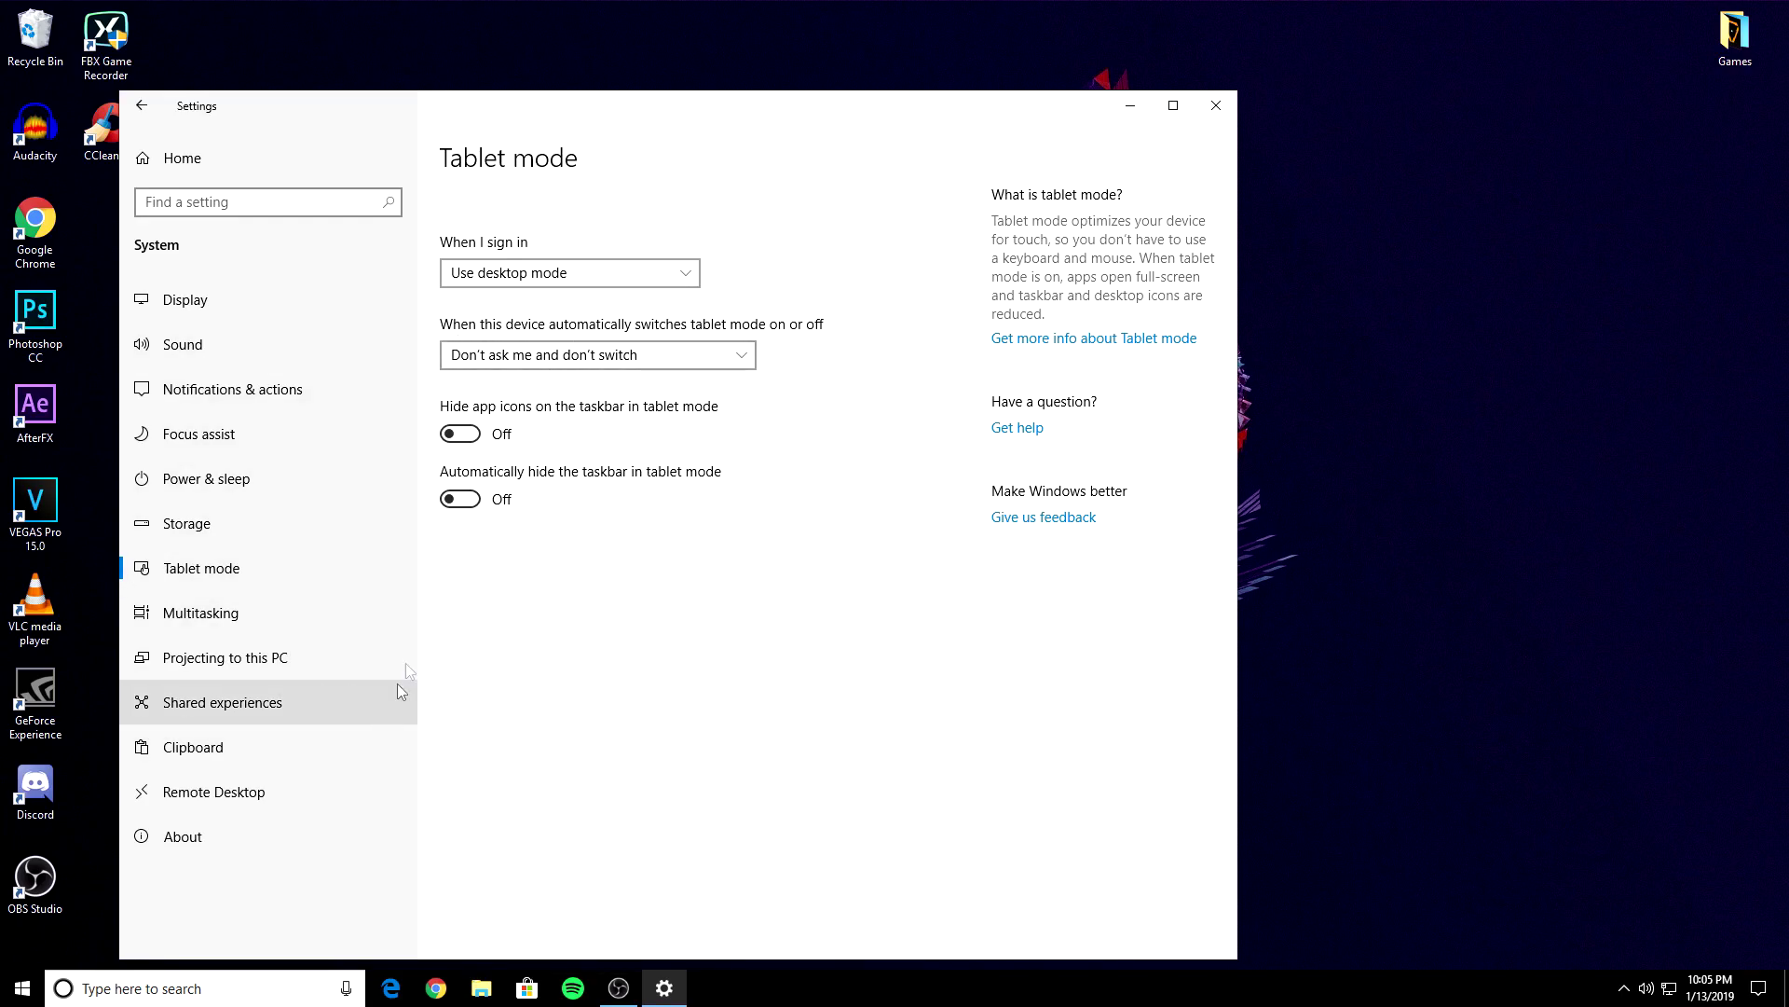
left_click(343, 785)
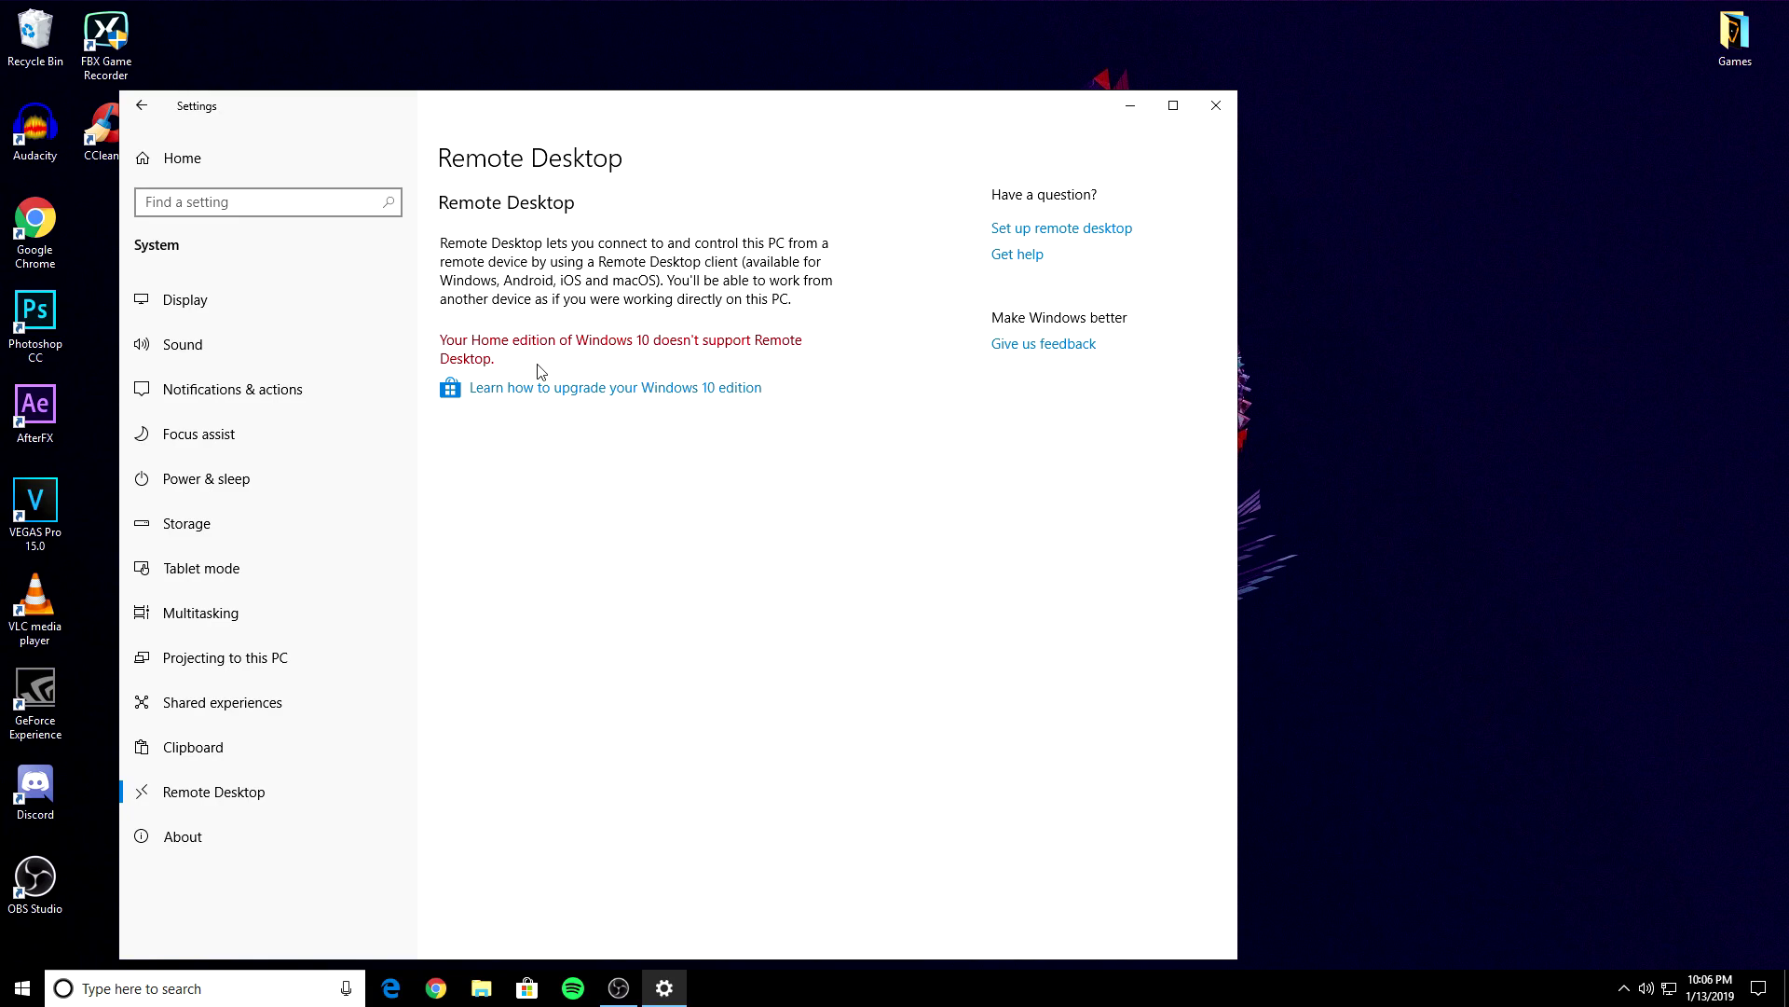
Step: Try a solid color desktop background in the Personalization settings and switch the background type back to Picture
left_click(277, 167)
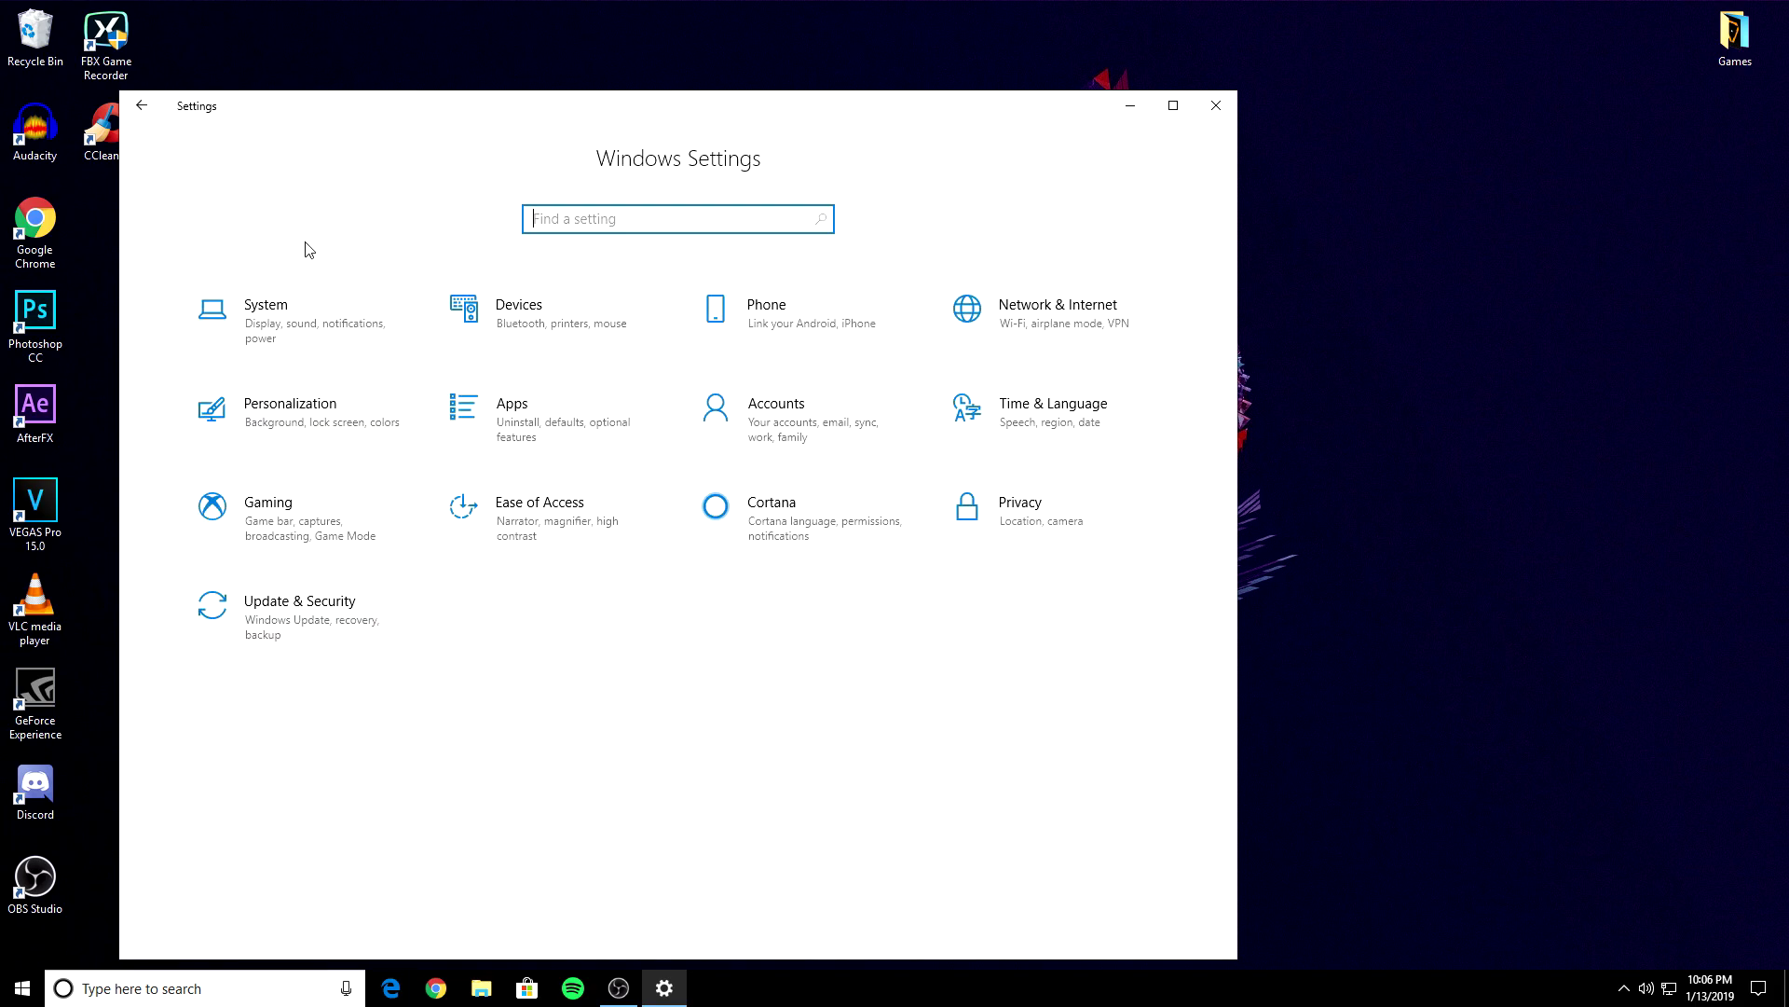
left_click(349, 444)
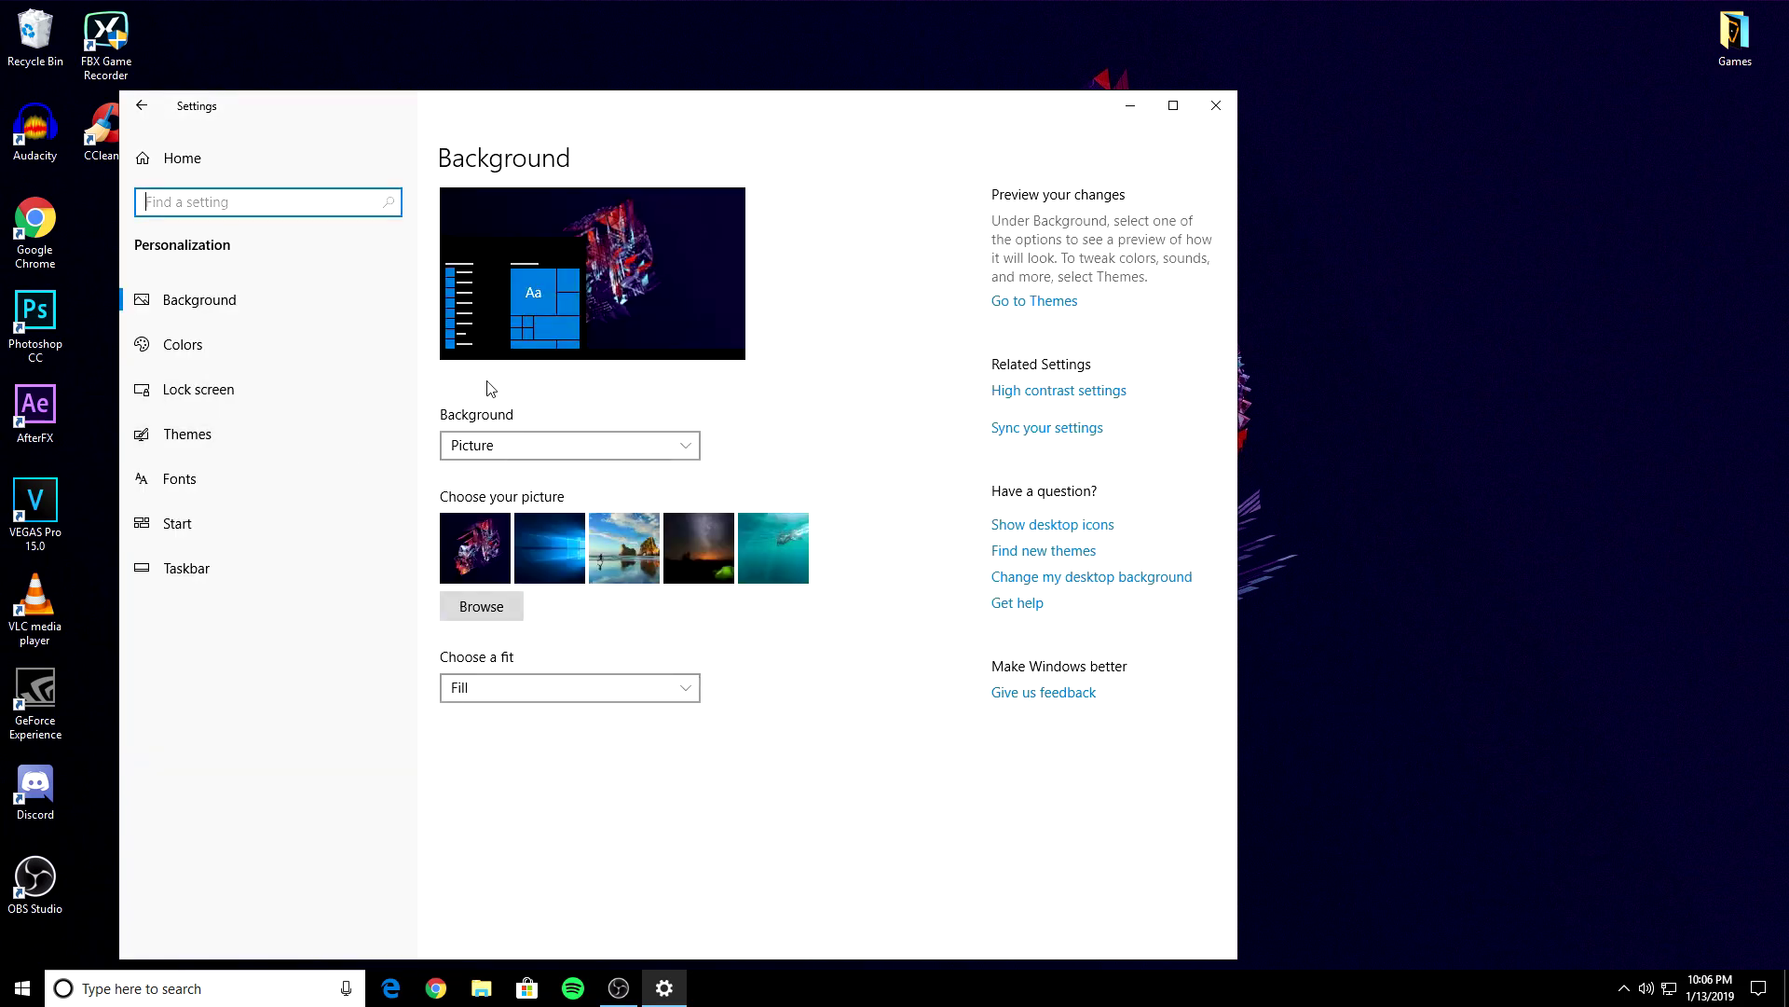
left_click(619, 447)
left_click(626, 477)
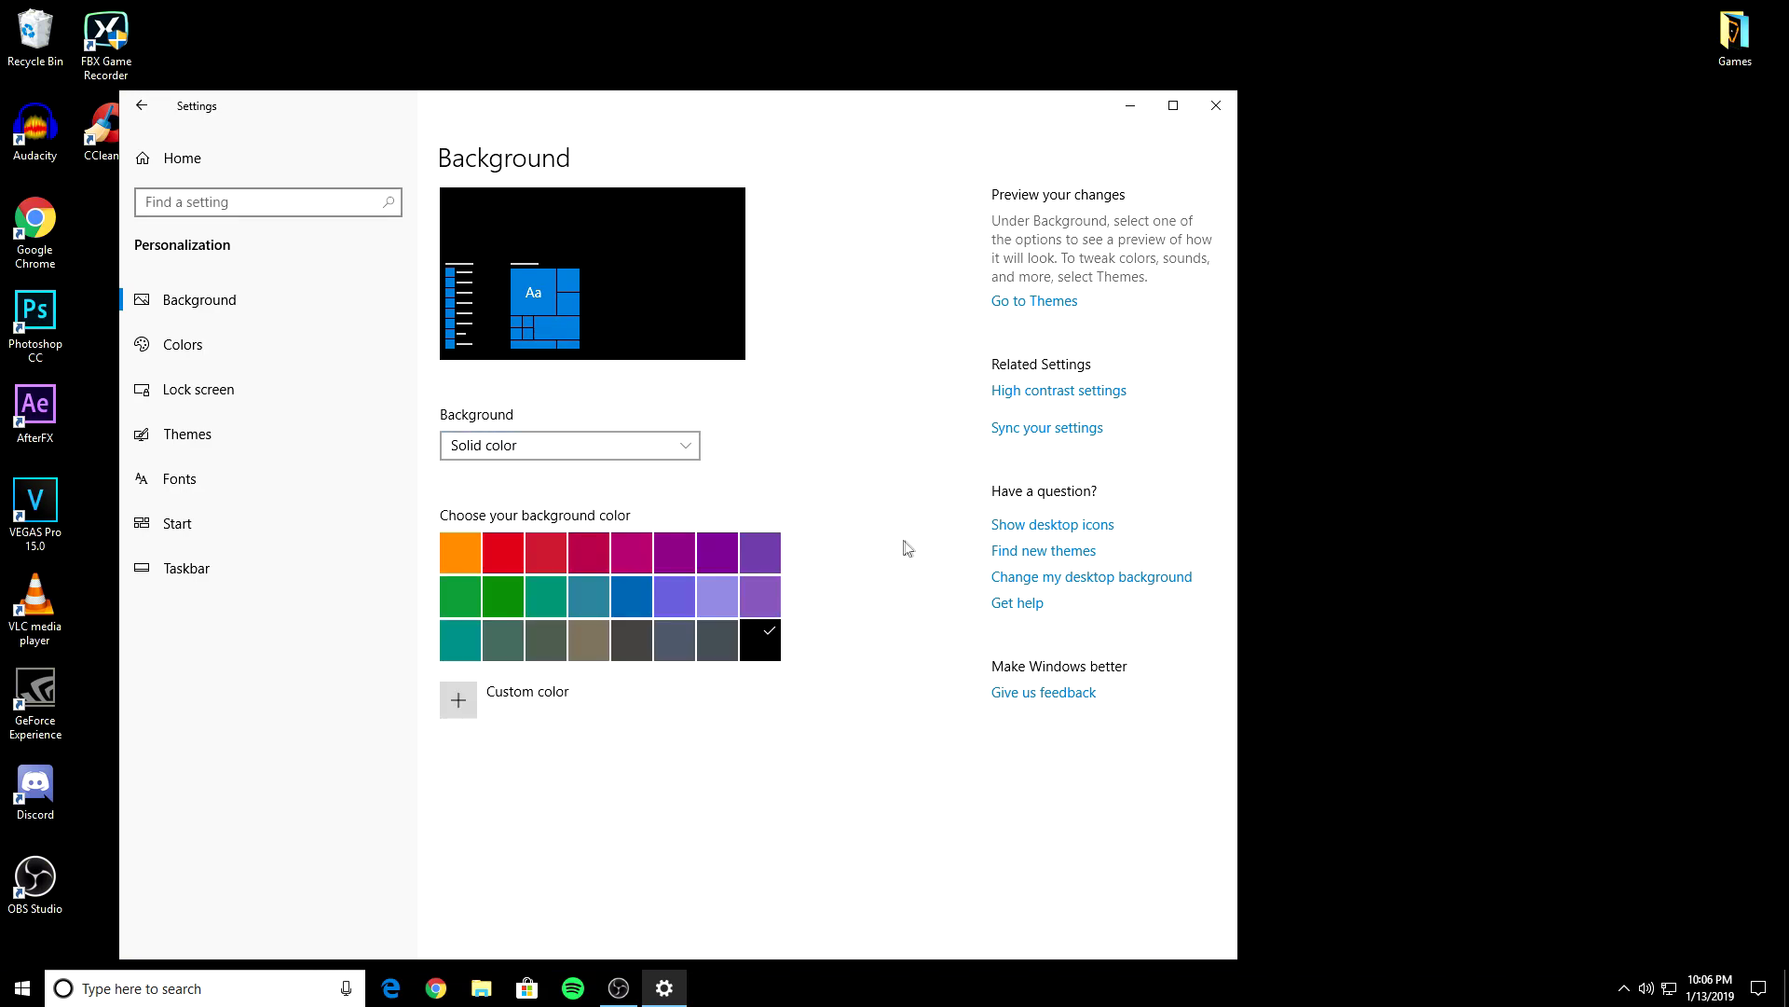
left_click(634, 440)
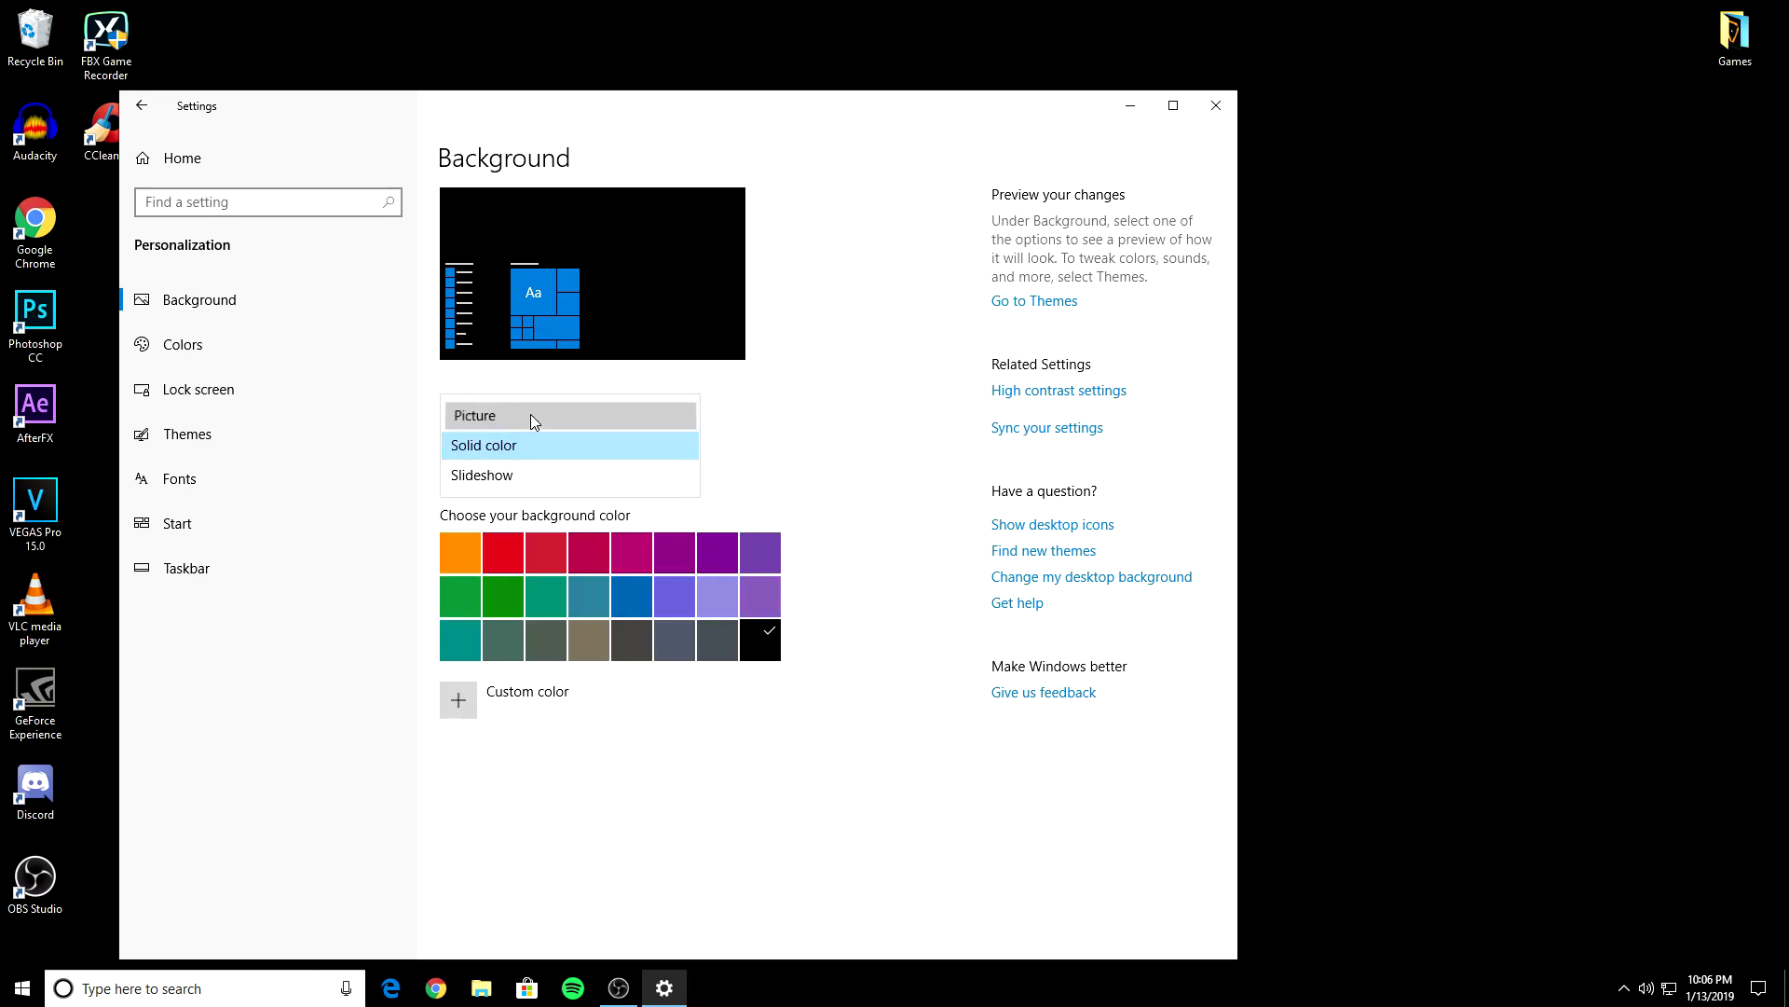
left_click(534, 417)
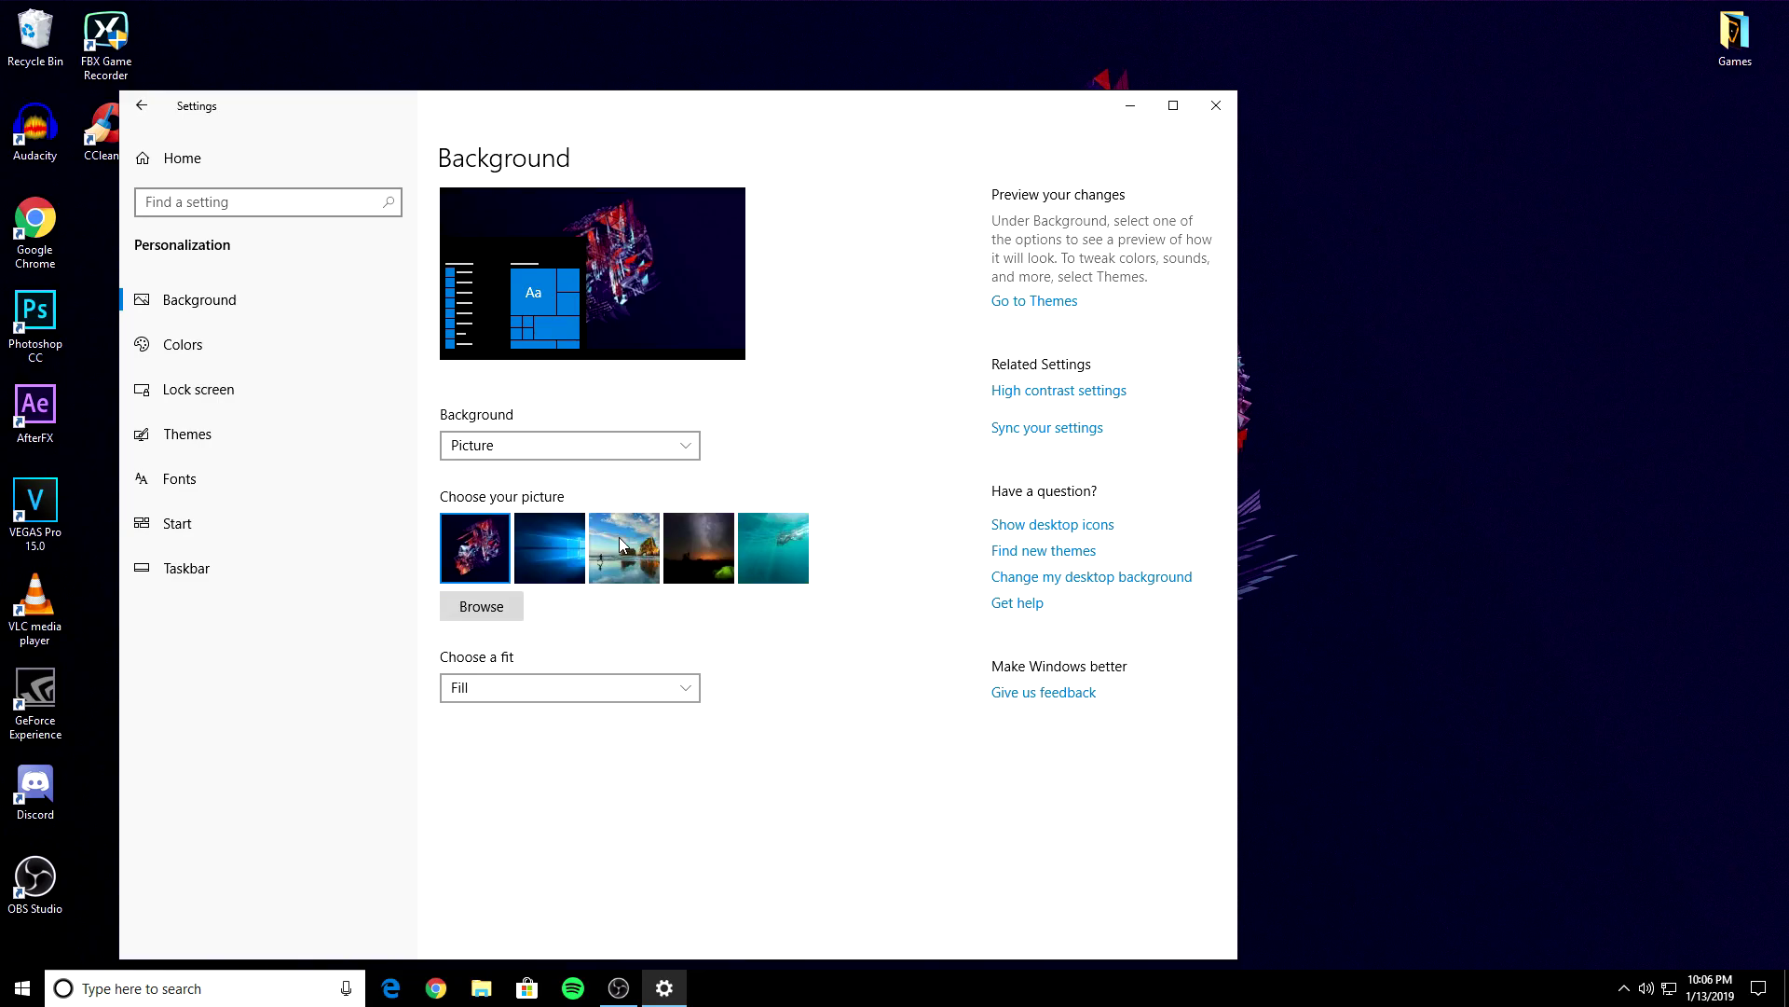
Step: Review the Game bar, Captures, Game Mode and Xbox Networking pages of the Gaming settings
left_click(244, 166)
left_click(386, 524)
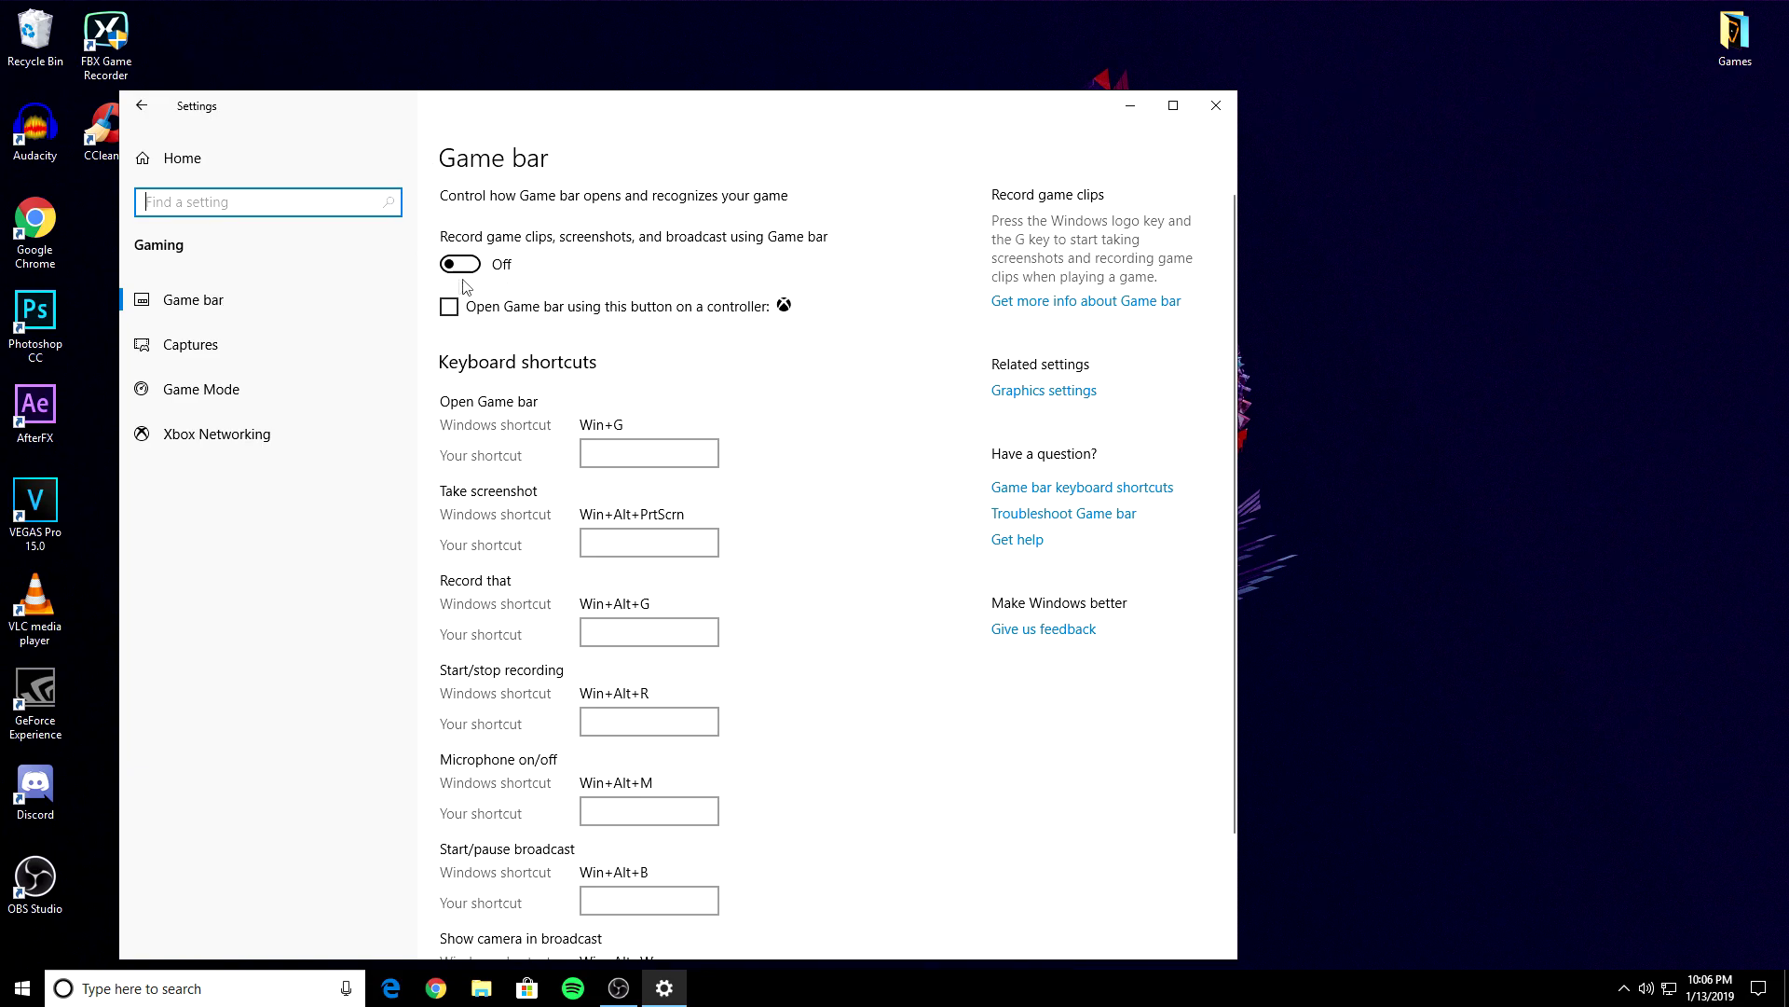
left_click(319, 352)
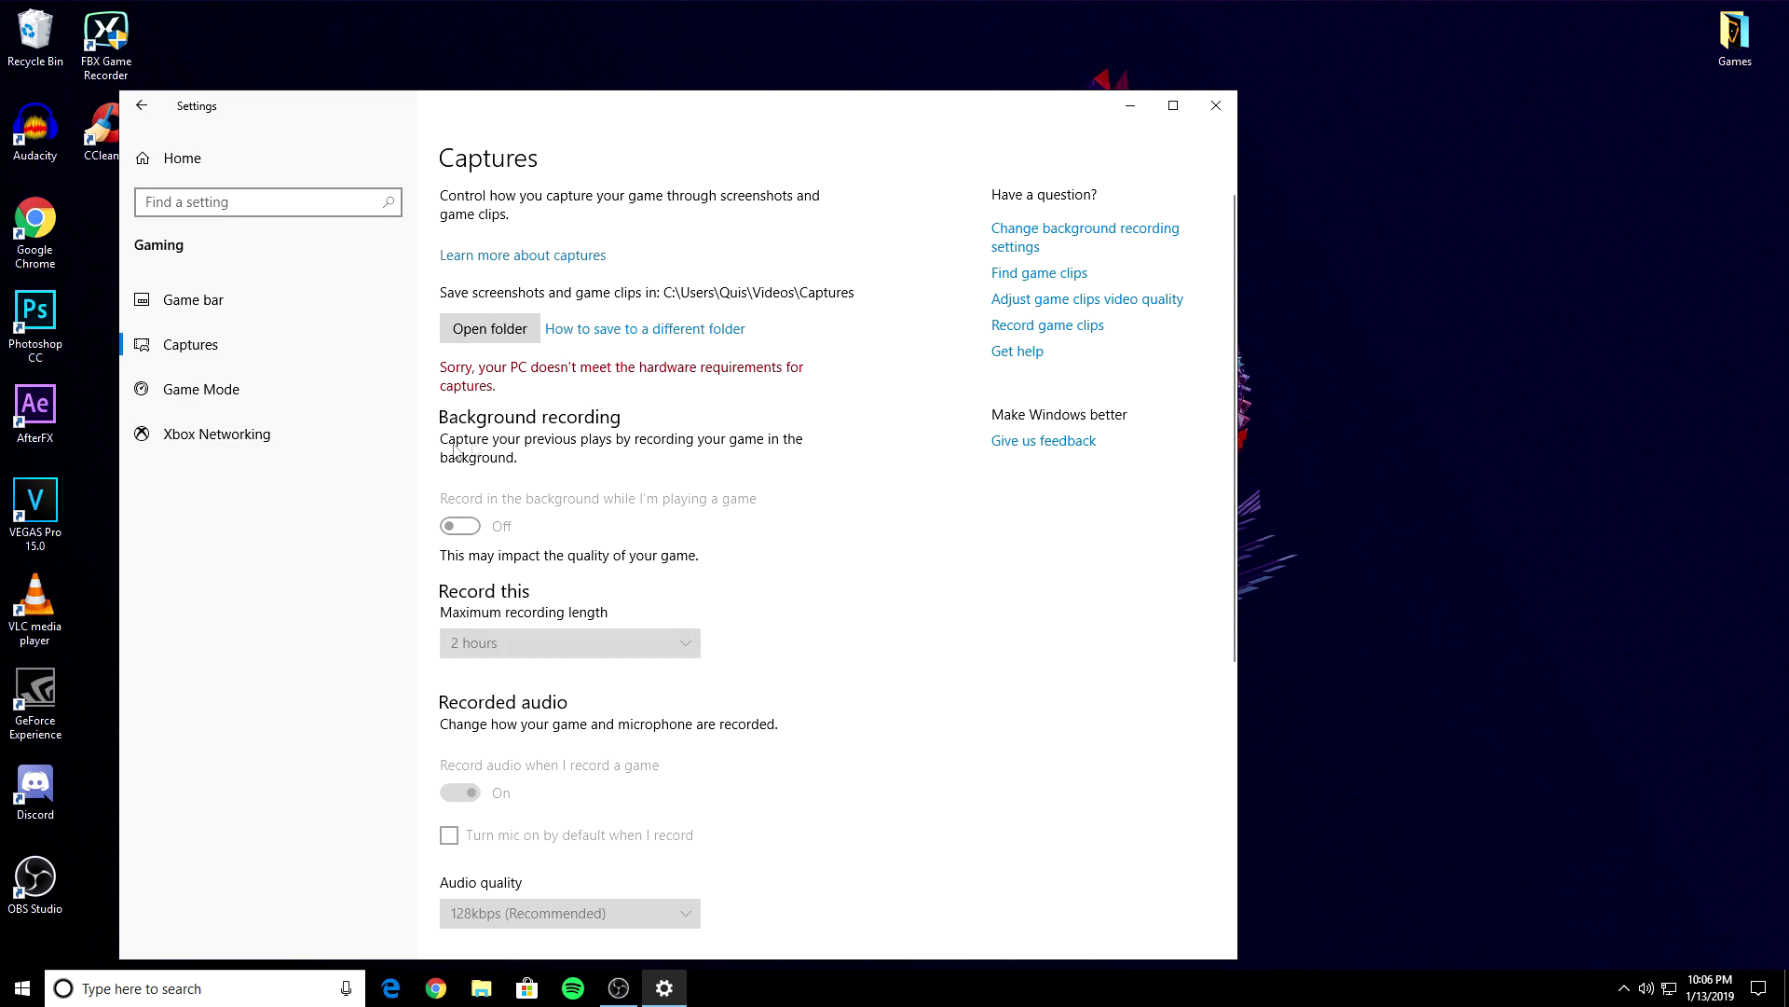
left_click(190, 400)
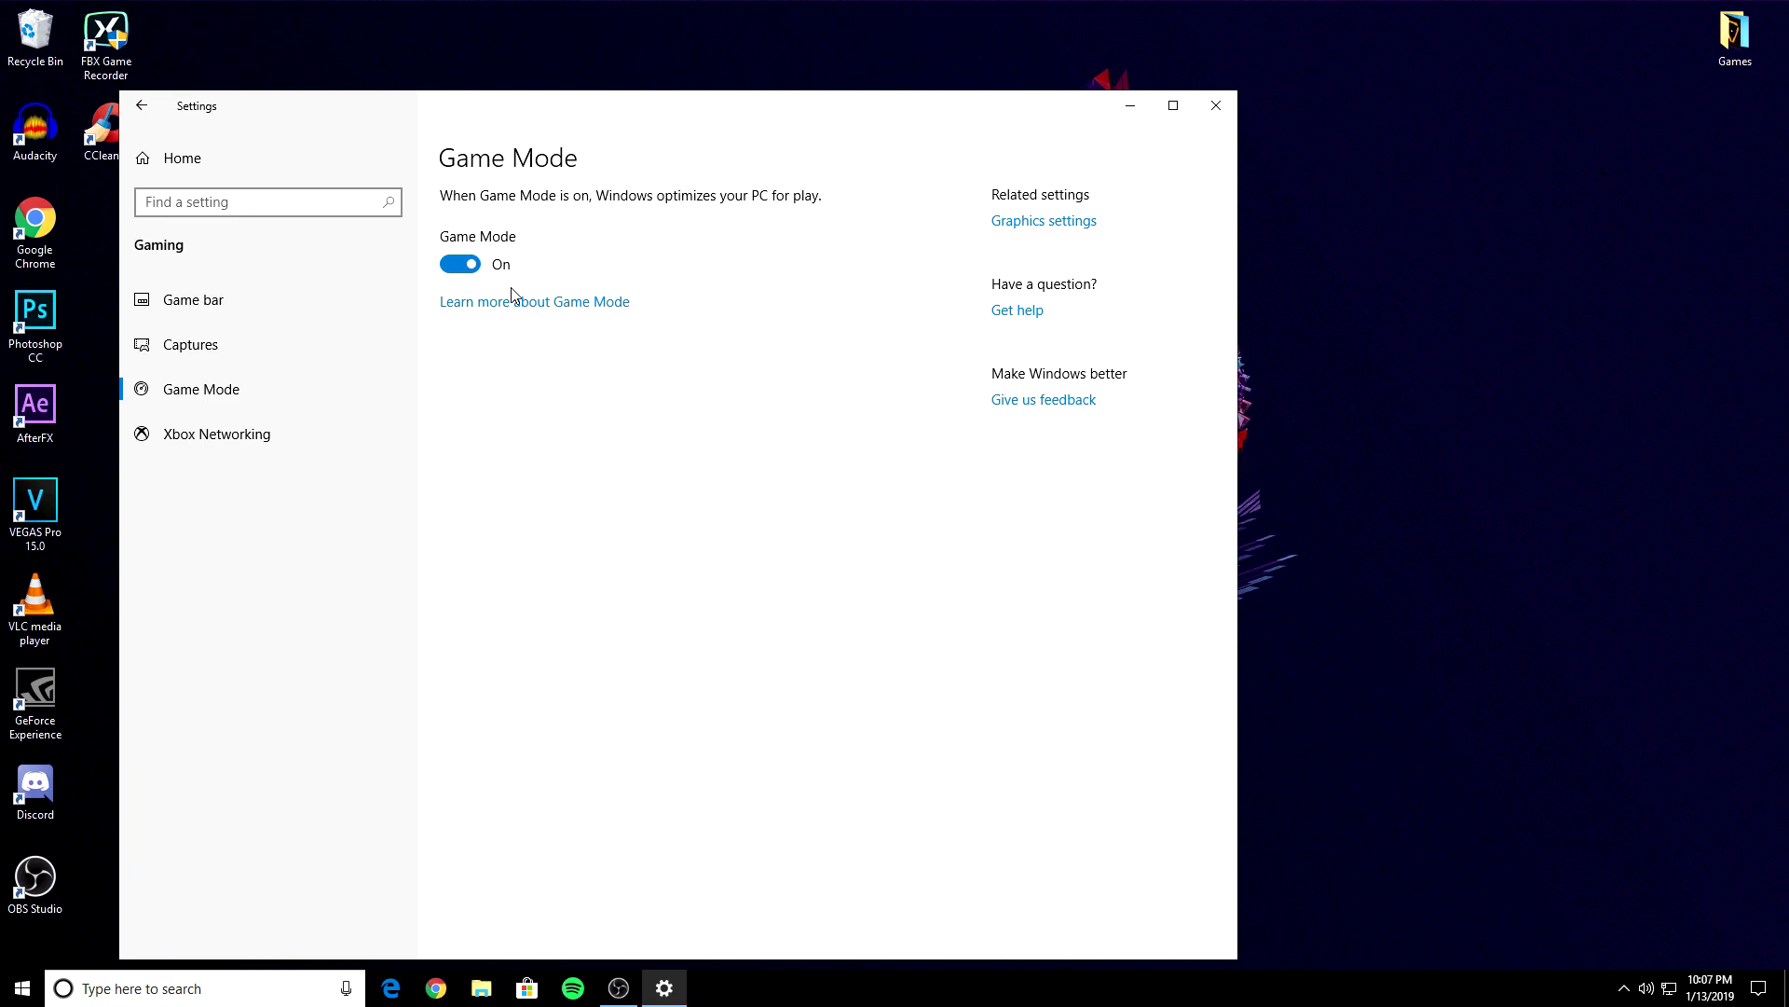
left_click(327, 445)
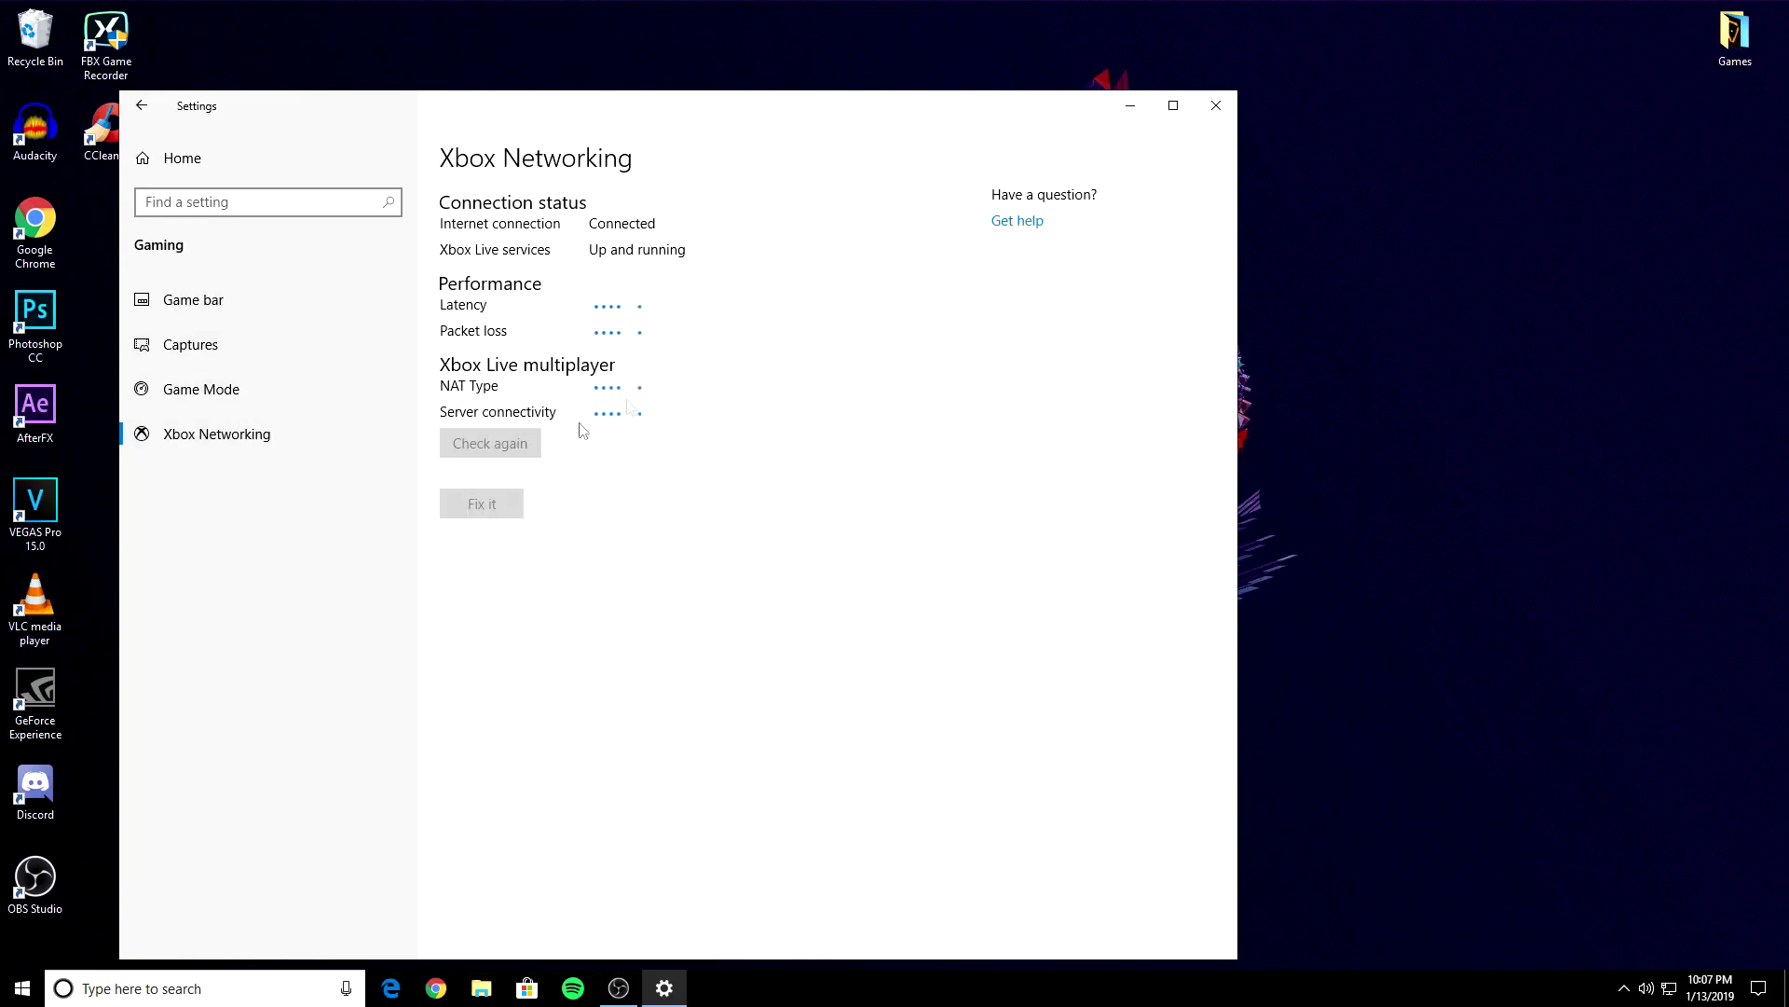
Step: Switch the advertising ID option in the general Privacy settings on and back off
left_click(221, 164)
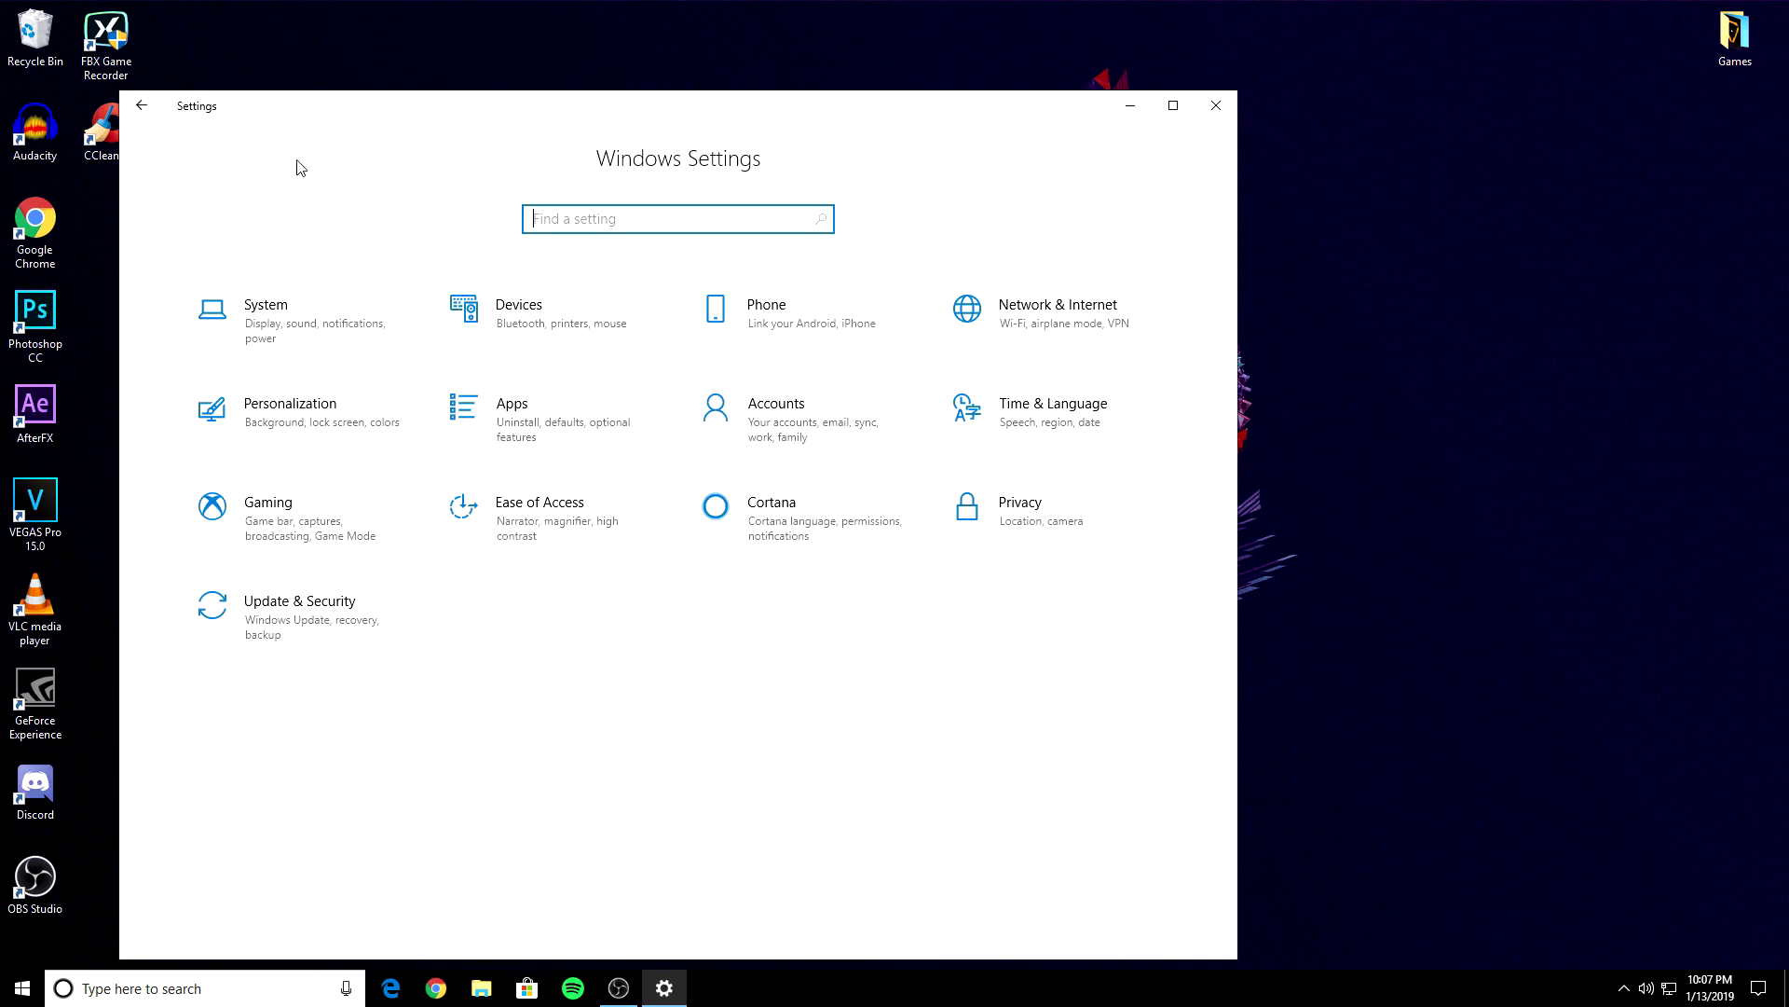
left_click(1070, 516)
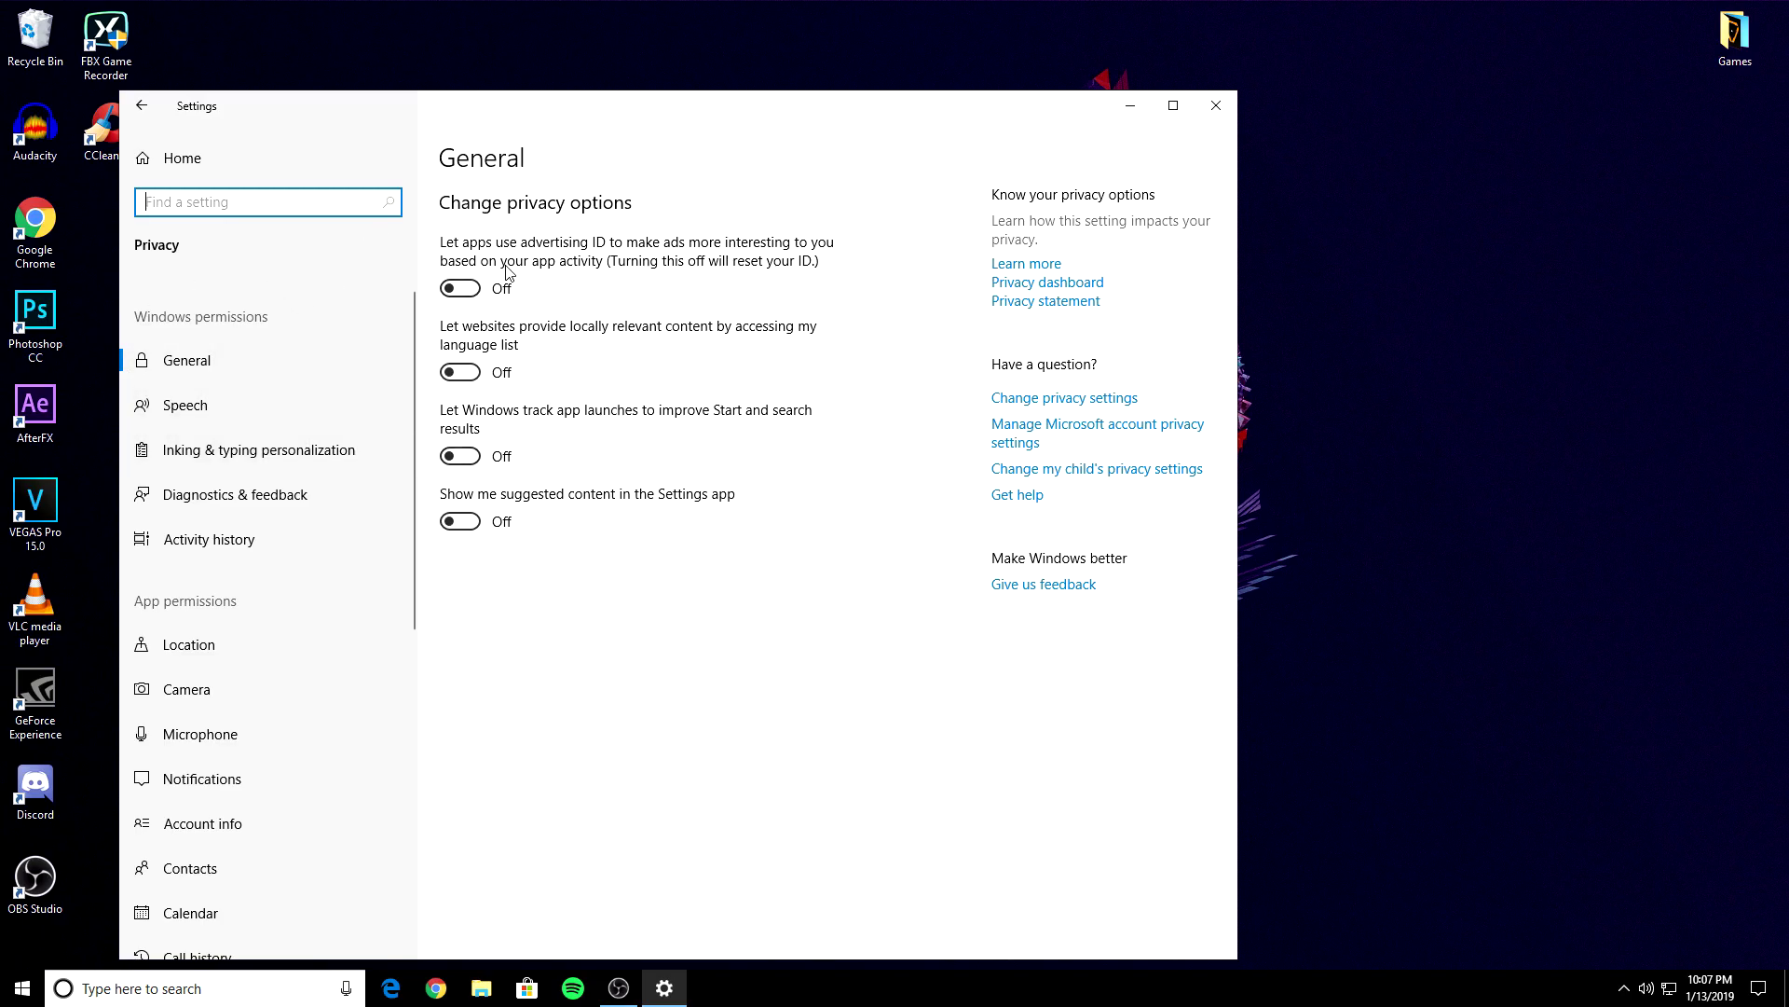
left_click(460, 288)
left_click(460, 288)
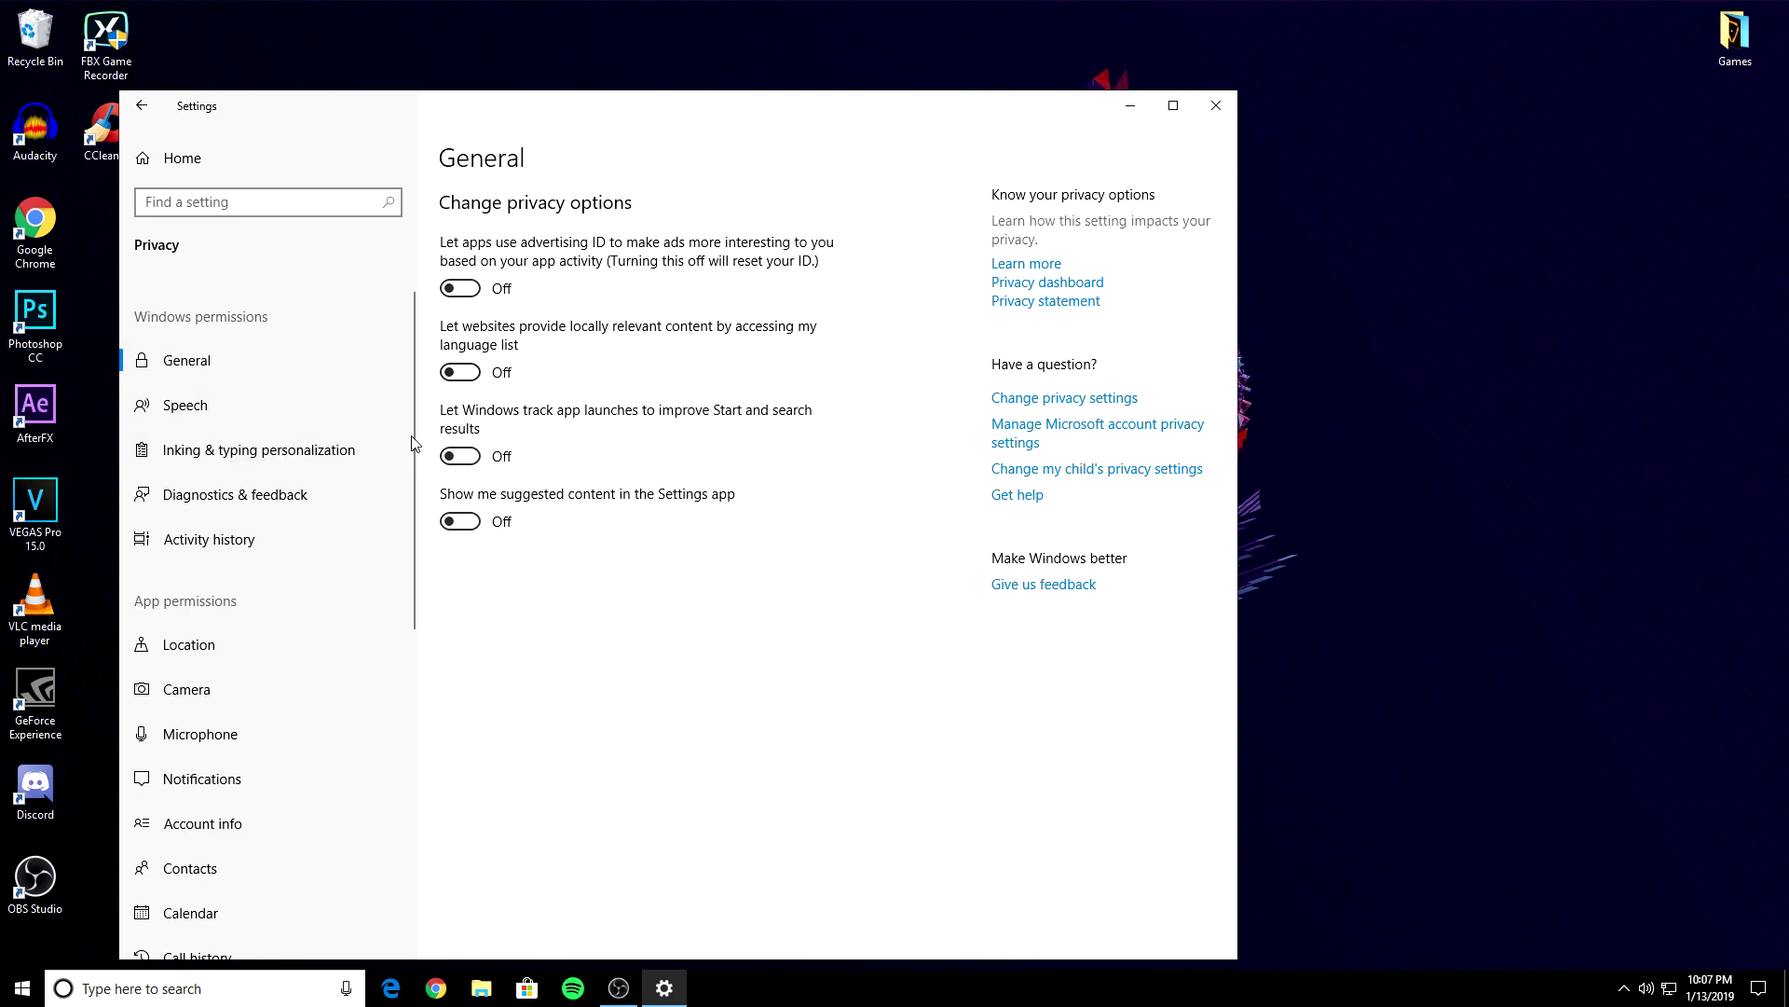
Step: Review the Diagnostics & feedback privacy settings and delete the diagnostic data Microsoft has collected about this device
left_click(254, 501)
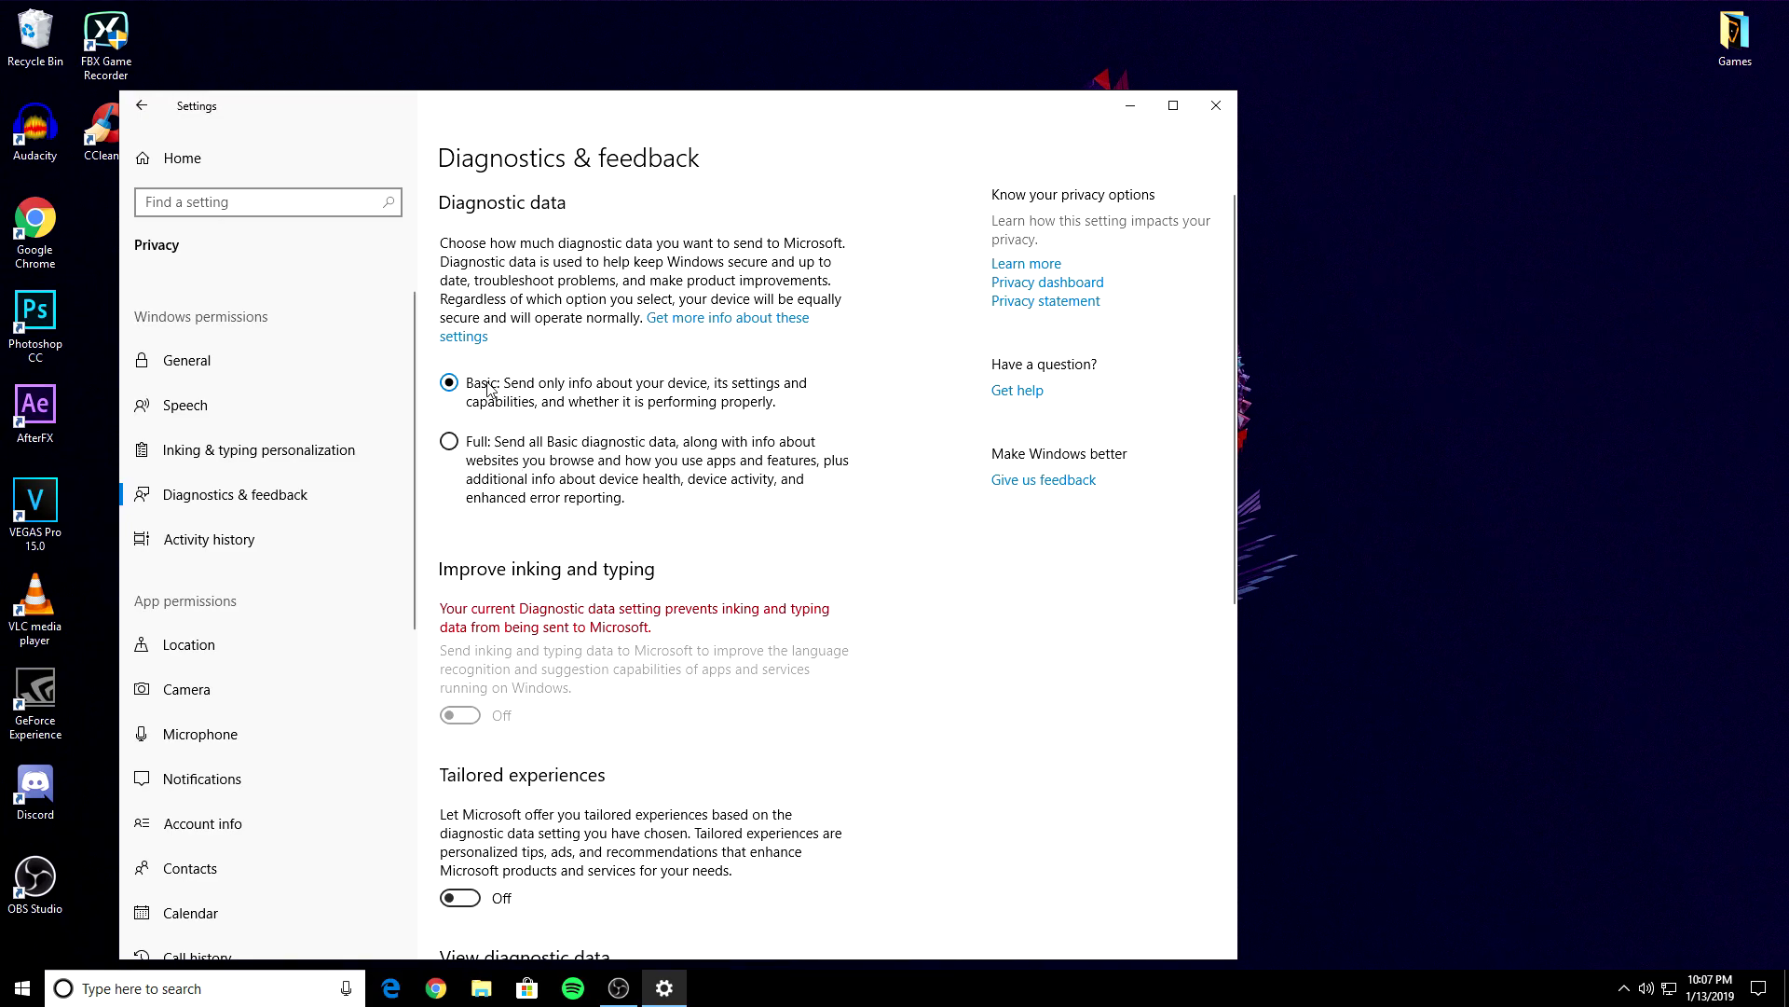
scroll(502, 376, "down", 3)
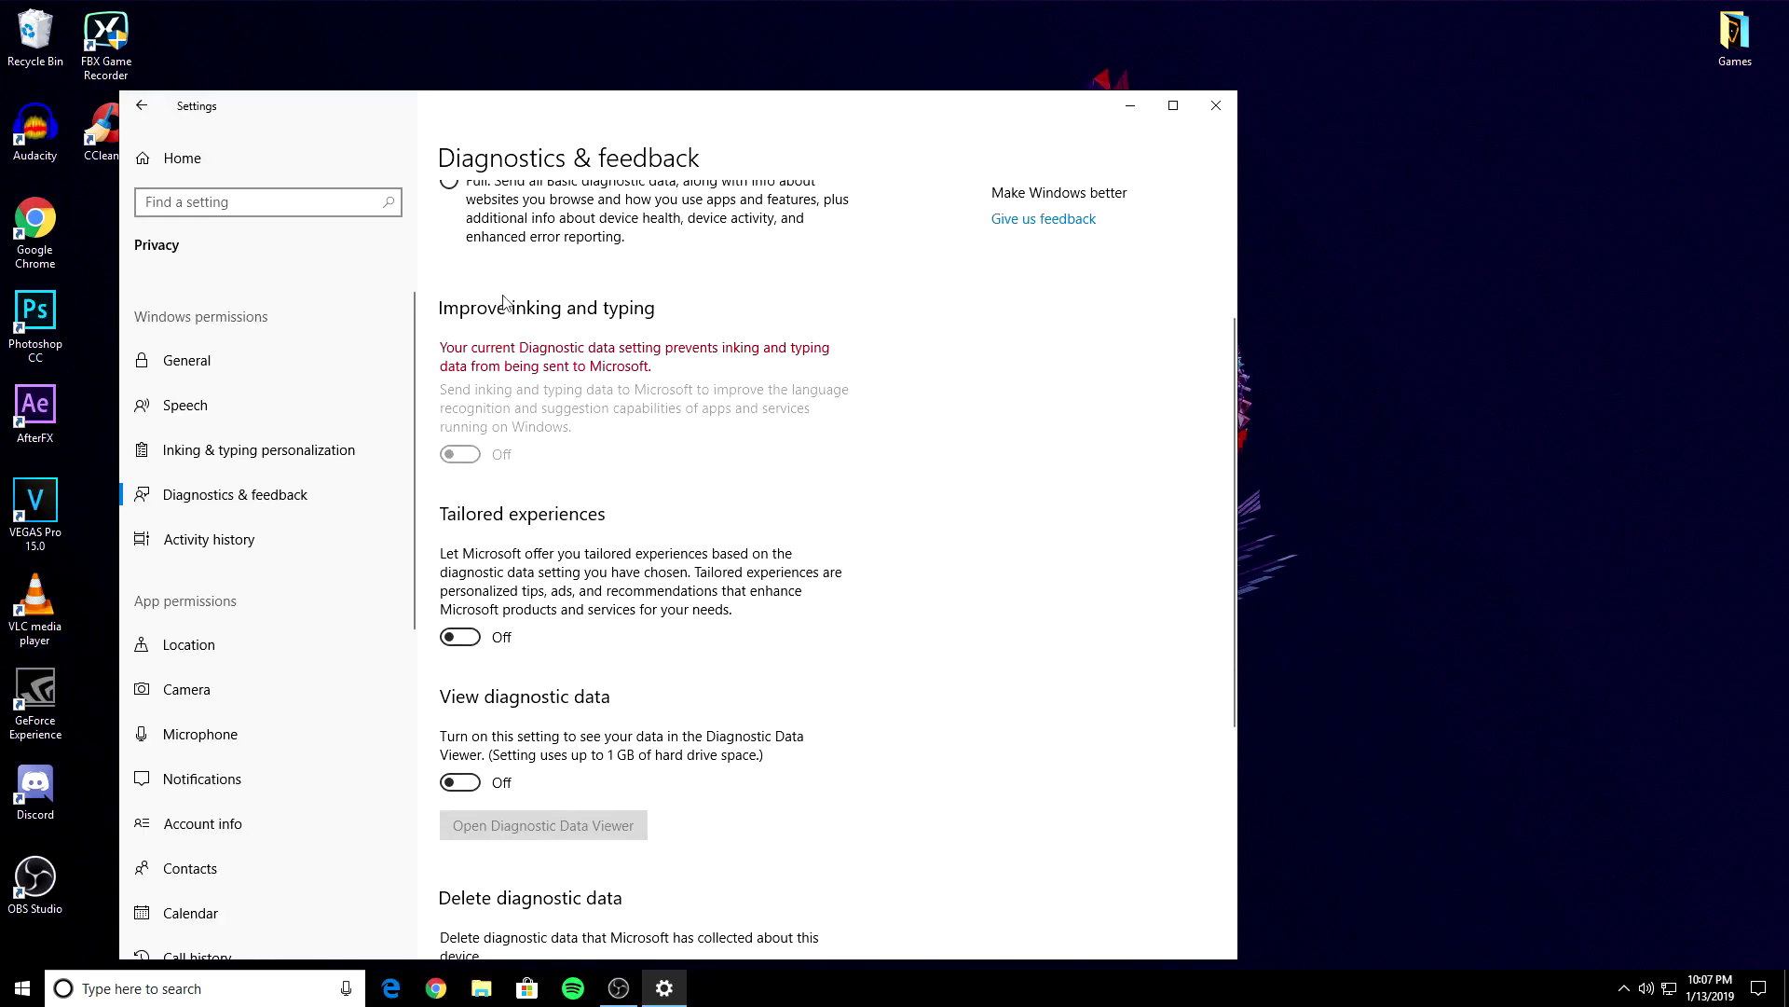
scroll(484, 430, "down", 5)
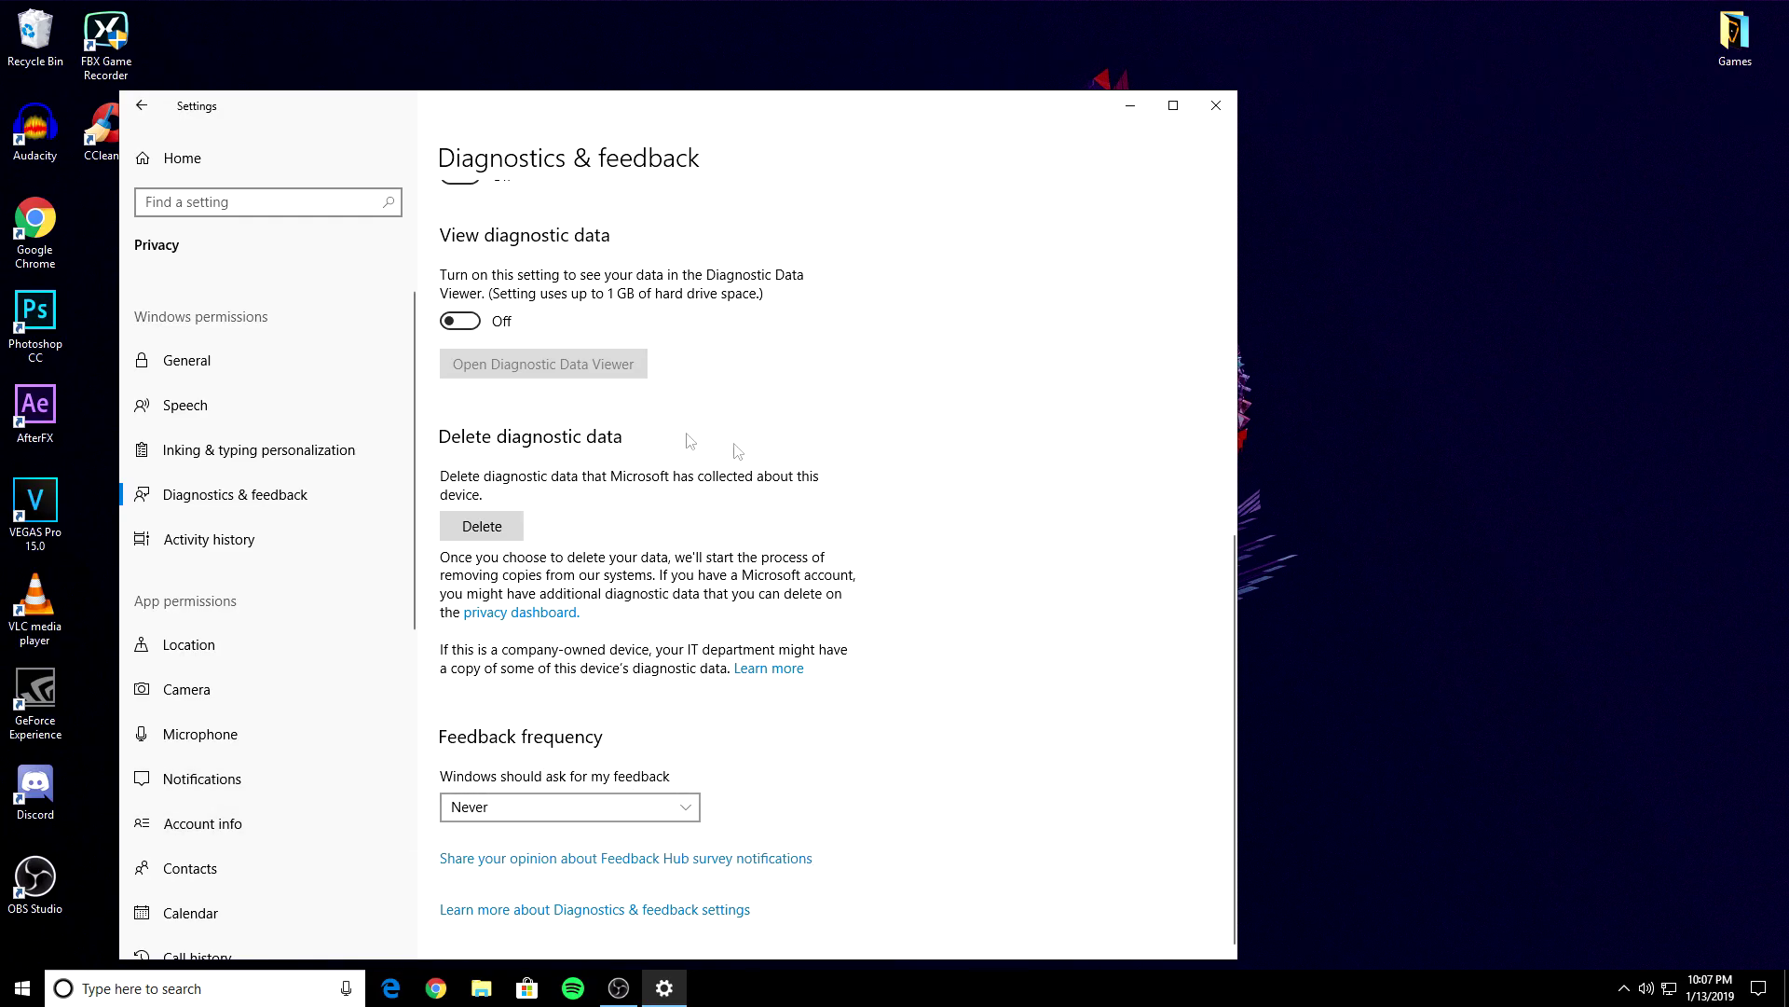
left_click(494, 535)
Step: Clear this device's location history in the Location privacy settings
left_click(272, 644)
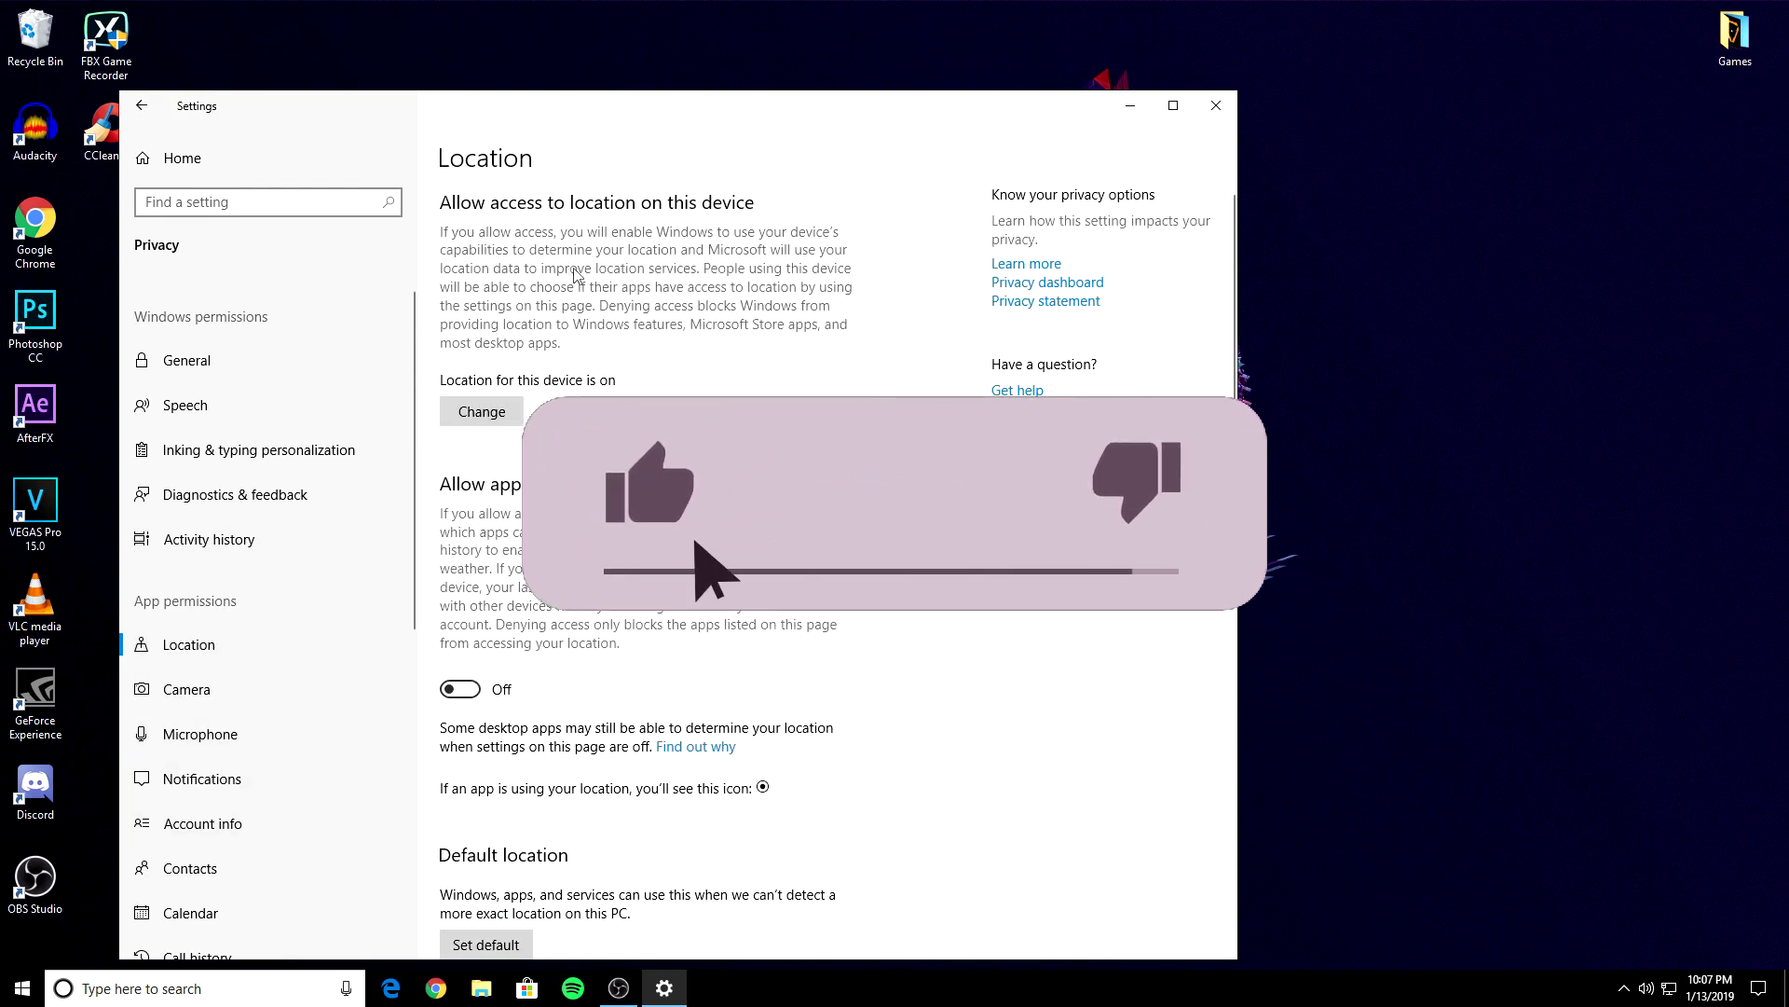
scroll(512, 465, "down", 5)
scroll(699, 420, "down", 8)
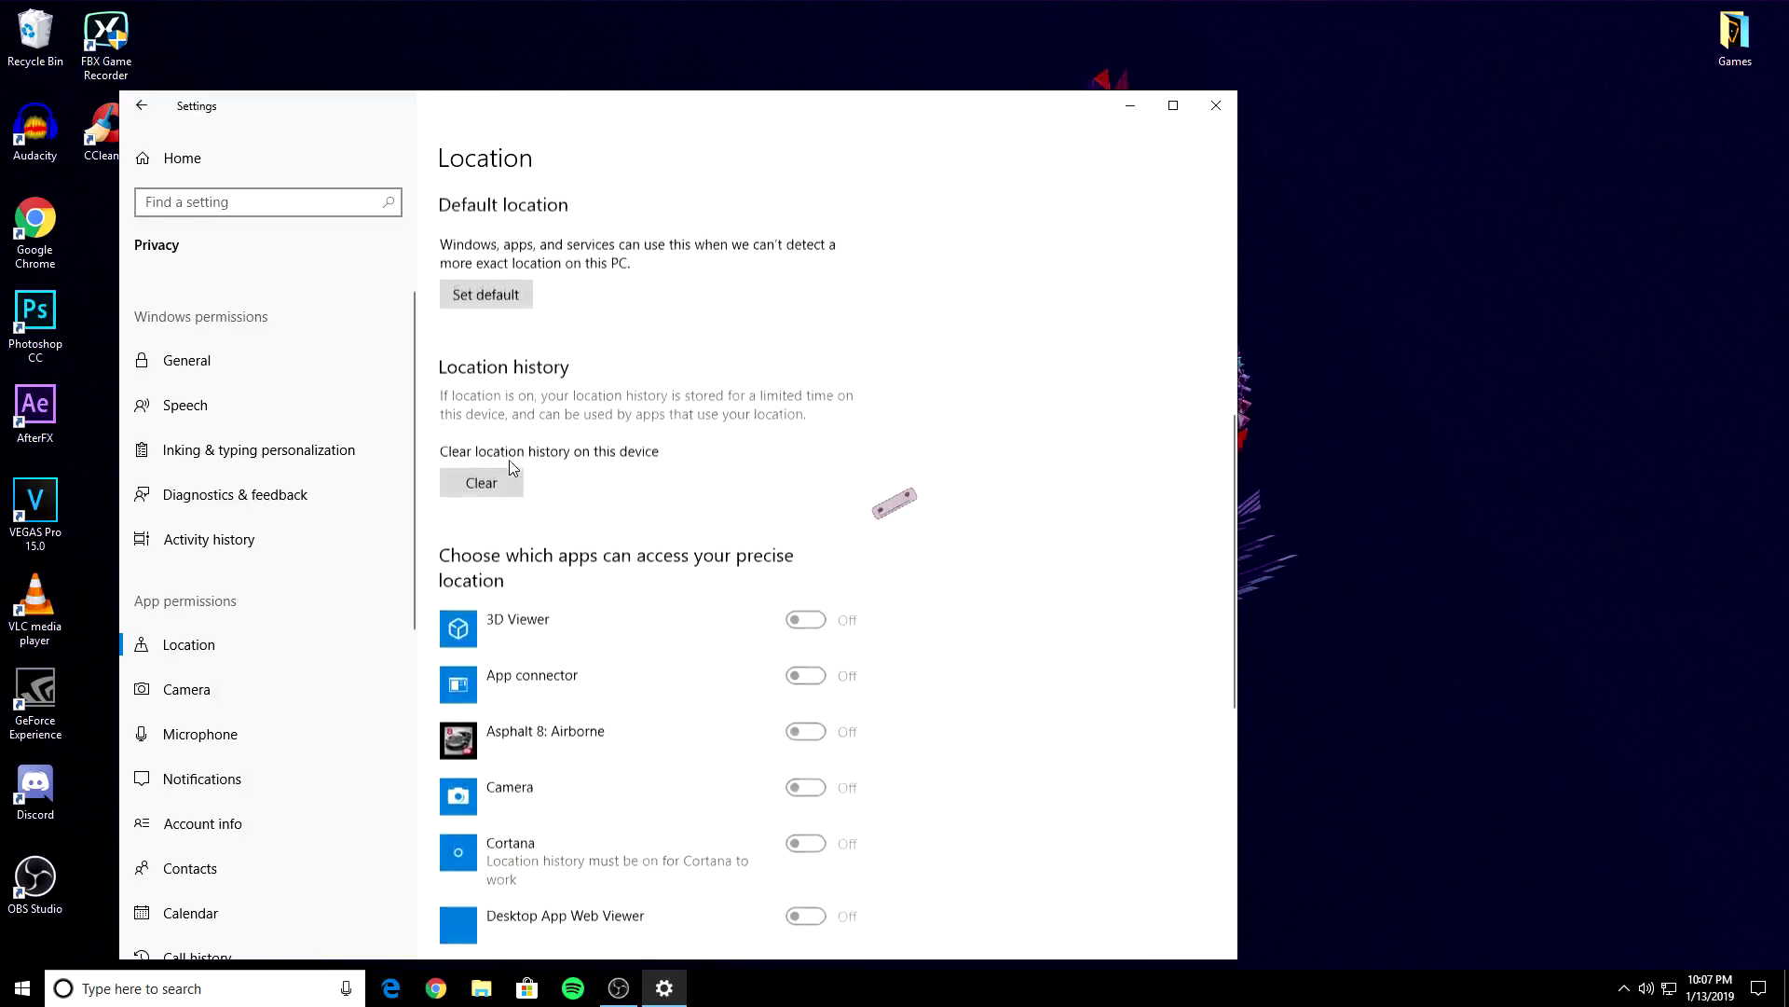
scroll(703, 418, "up", 10)
left_click(470, 570)
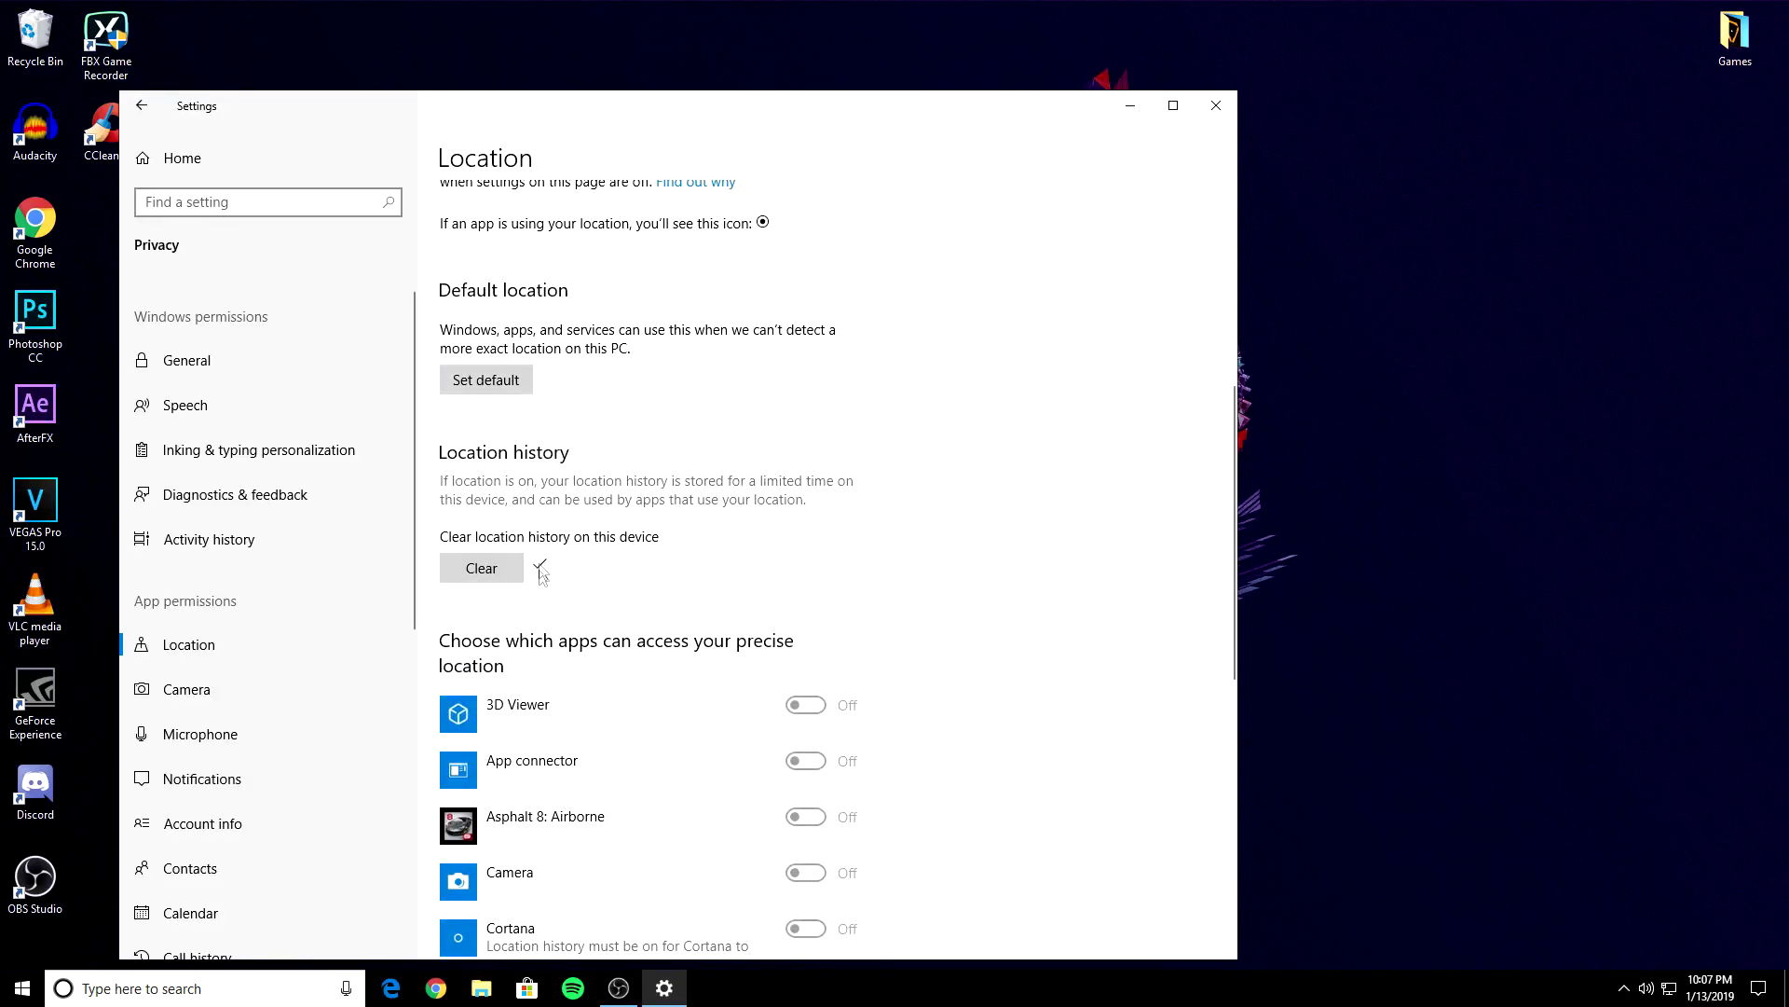
Step: Review the device and per-app camera permissions in the Privacy settings and close the Settings window
left_click(284, 677)
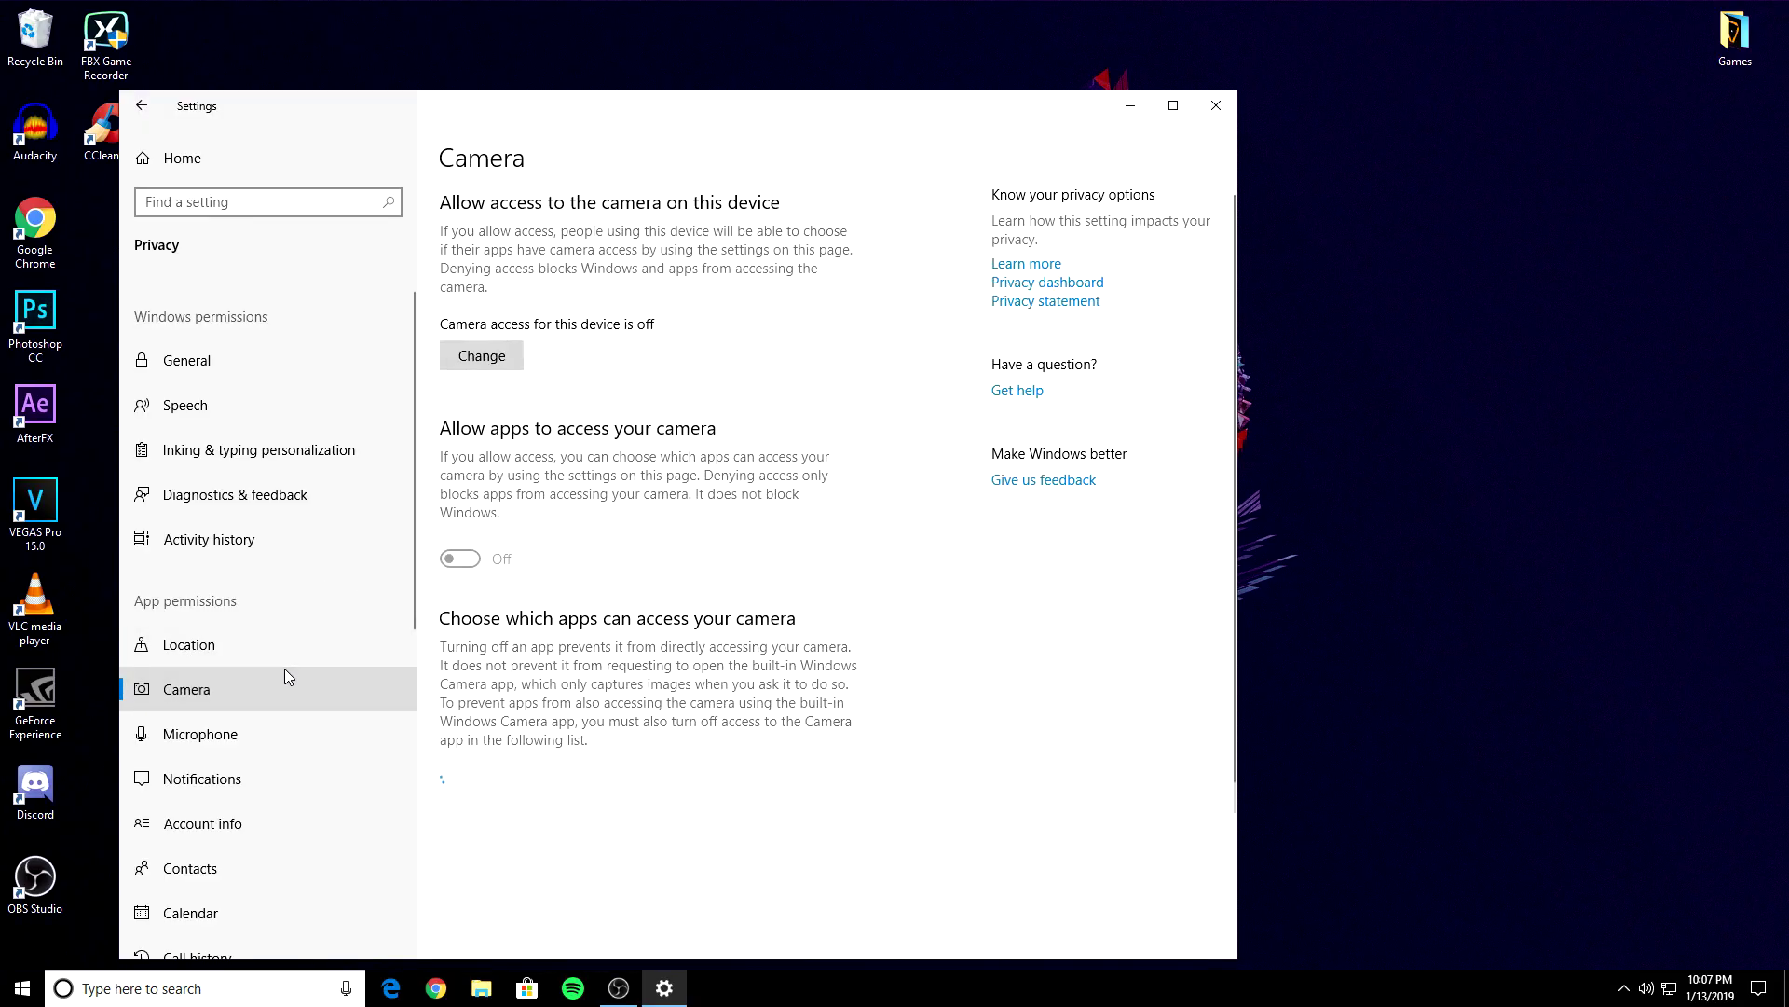
scroll(543, 258, "down", 10)
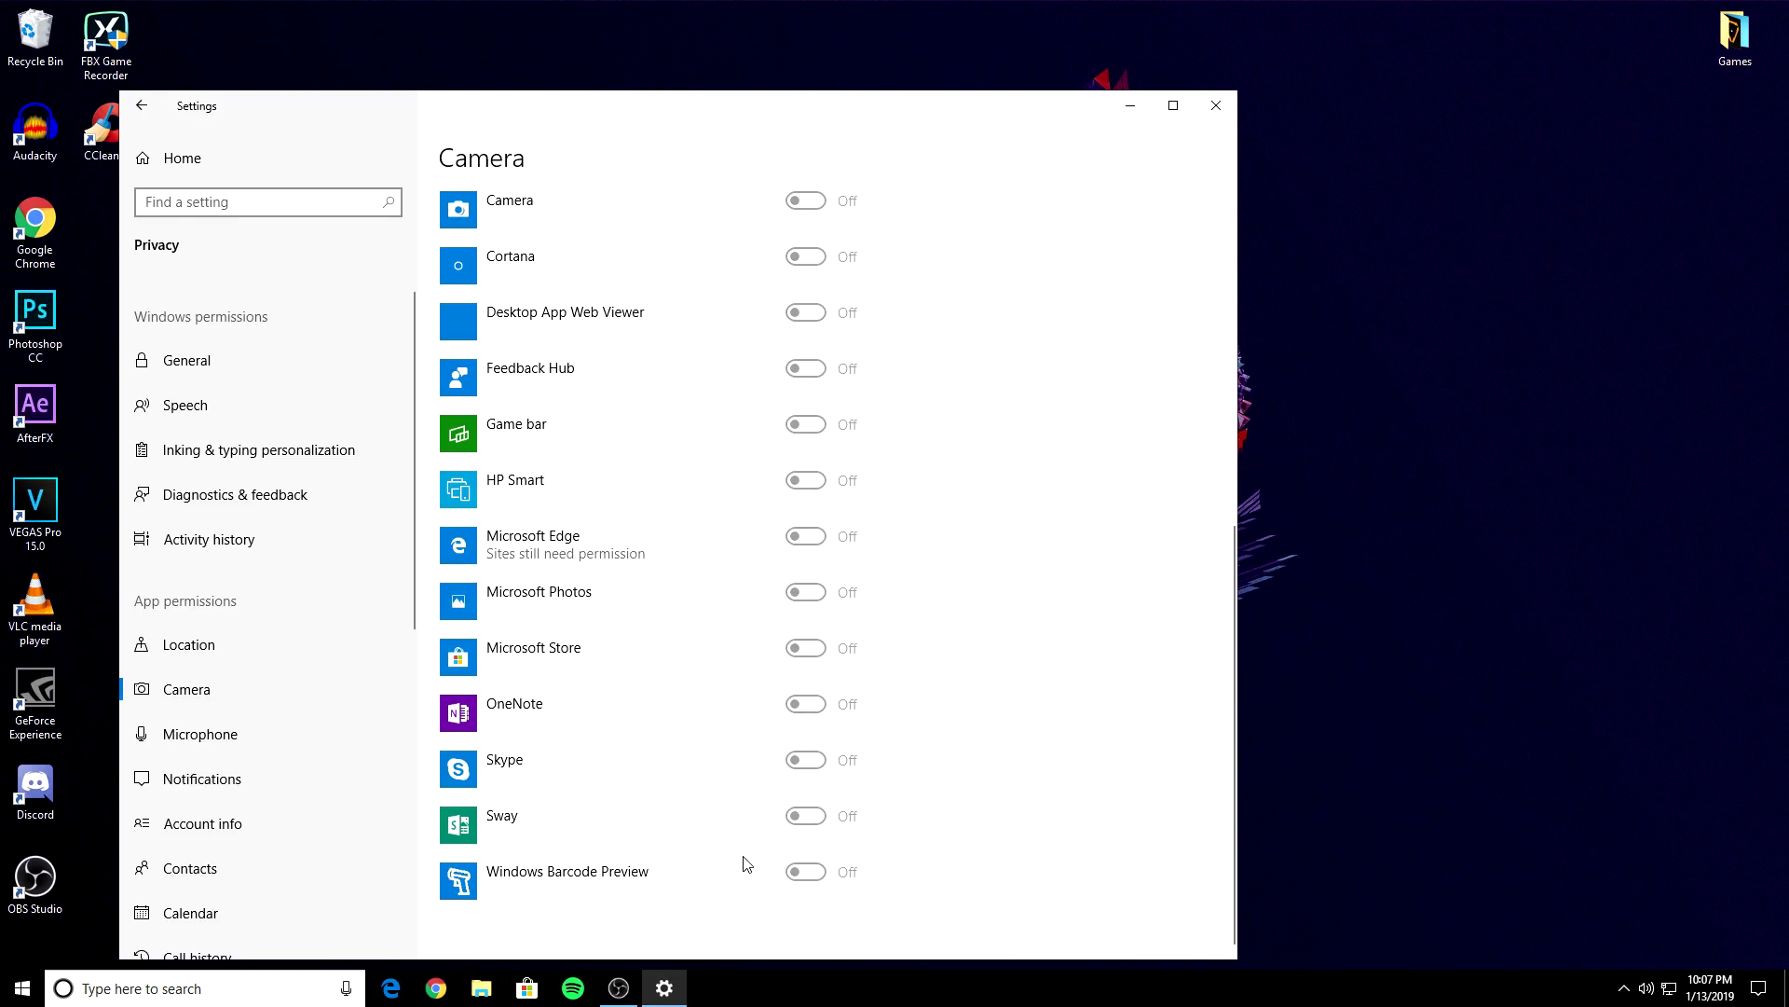
scroll(744, 838, "up", 10)
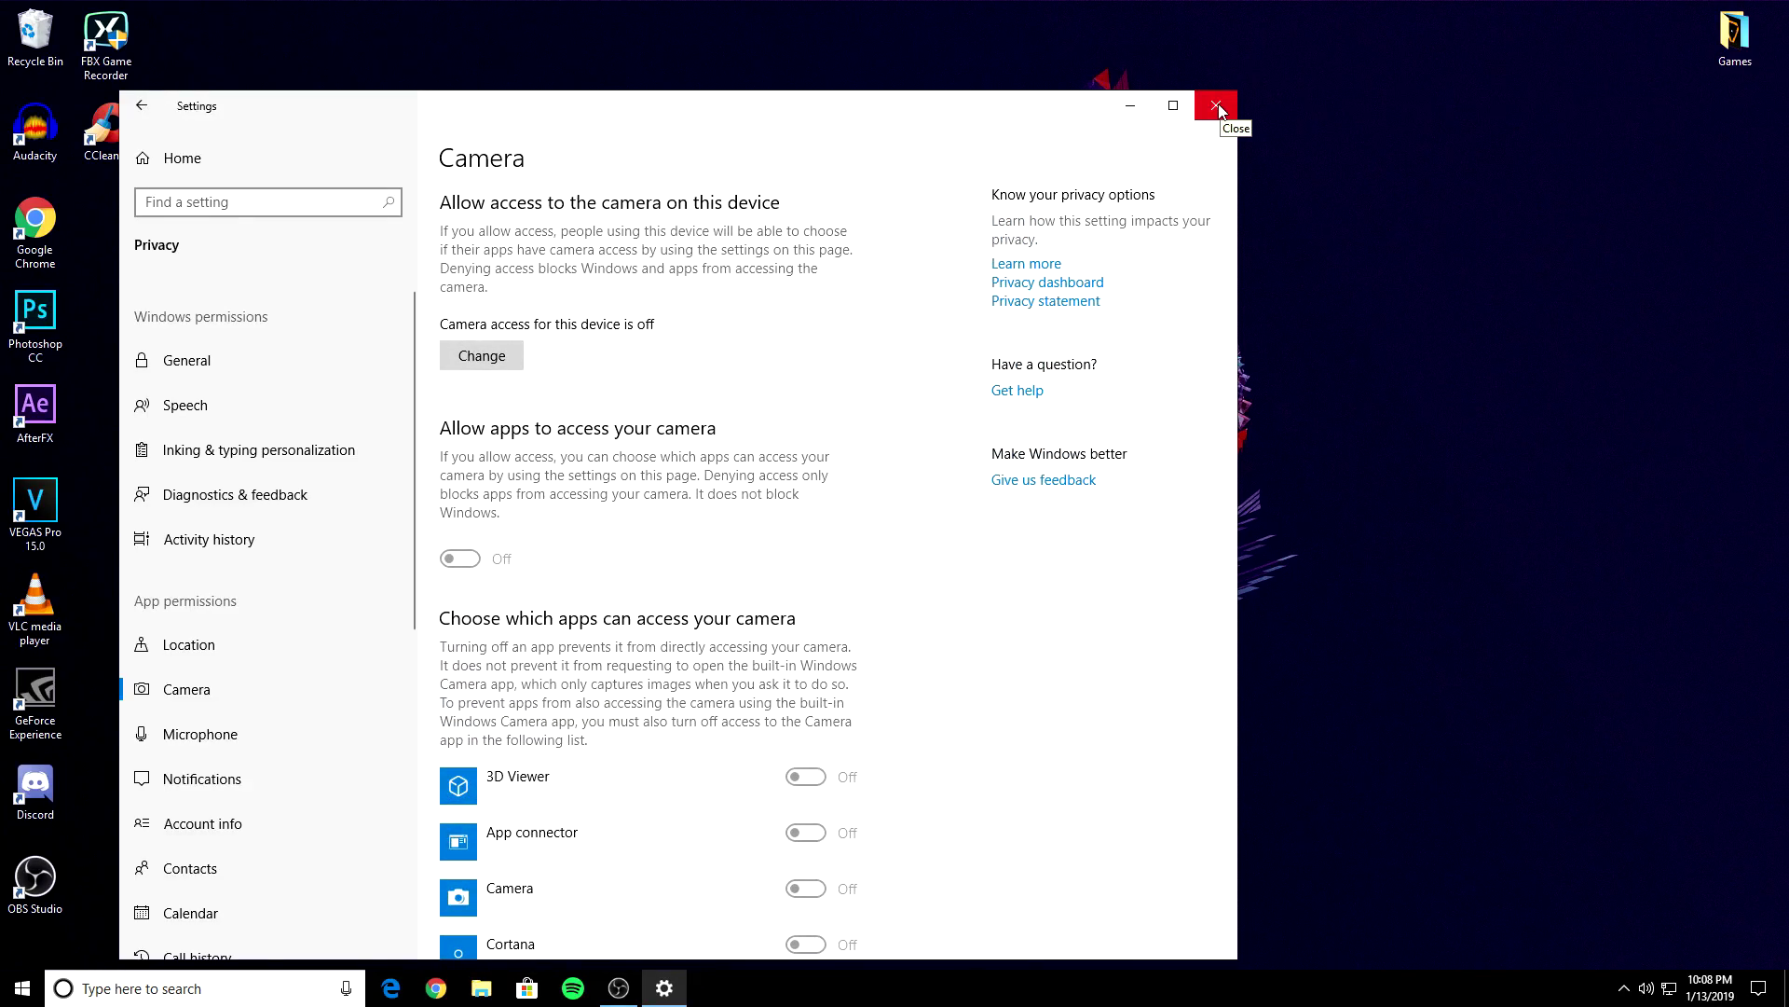
left_click(1217, 106)
Step: Open the About page of the system settings and bring up the related System info window
right_click(8, 999)
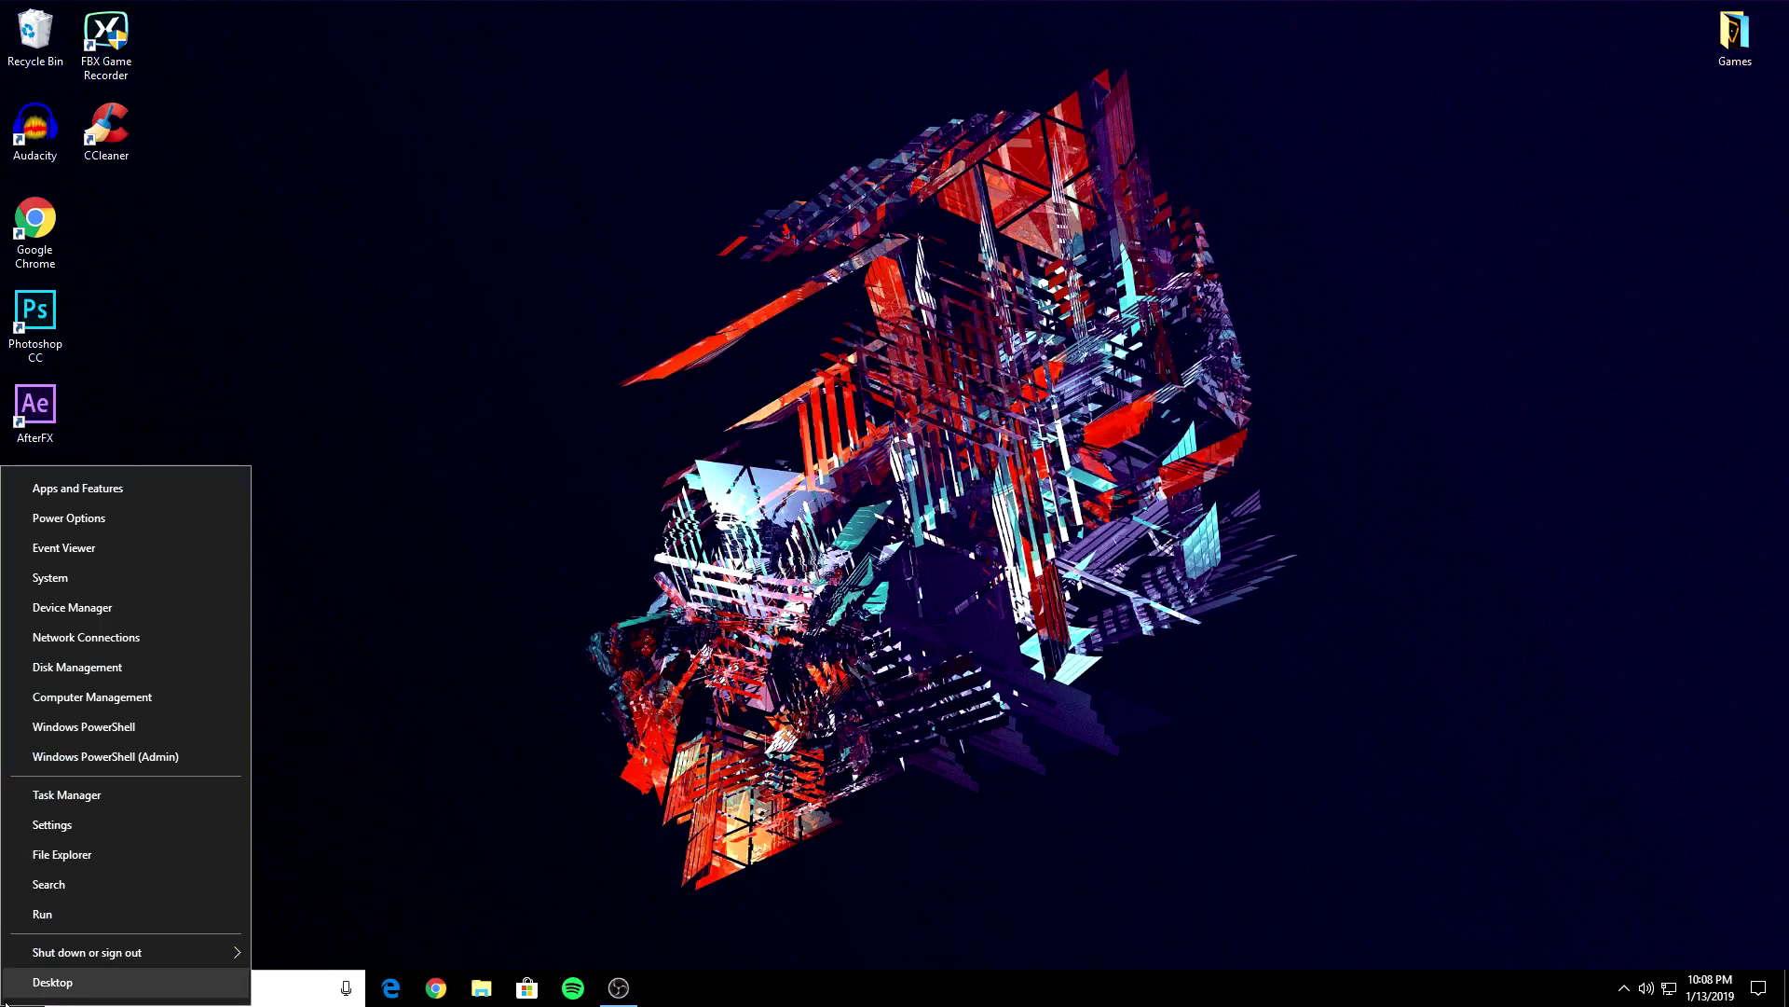
left_click(159, 584)
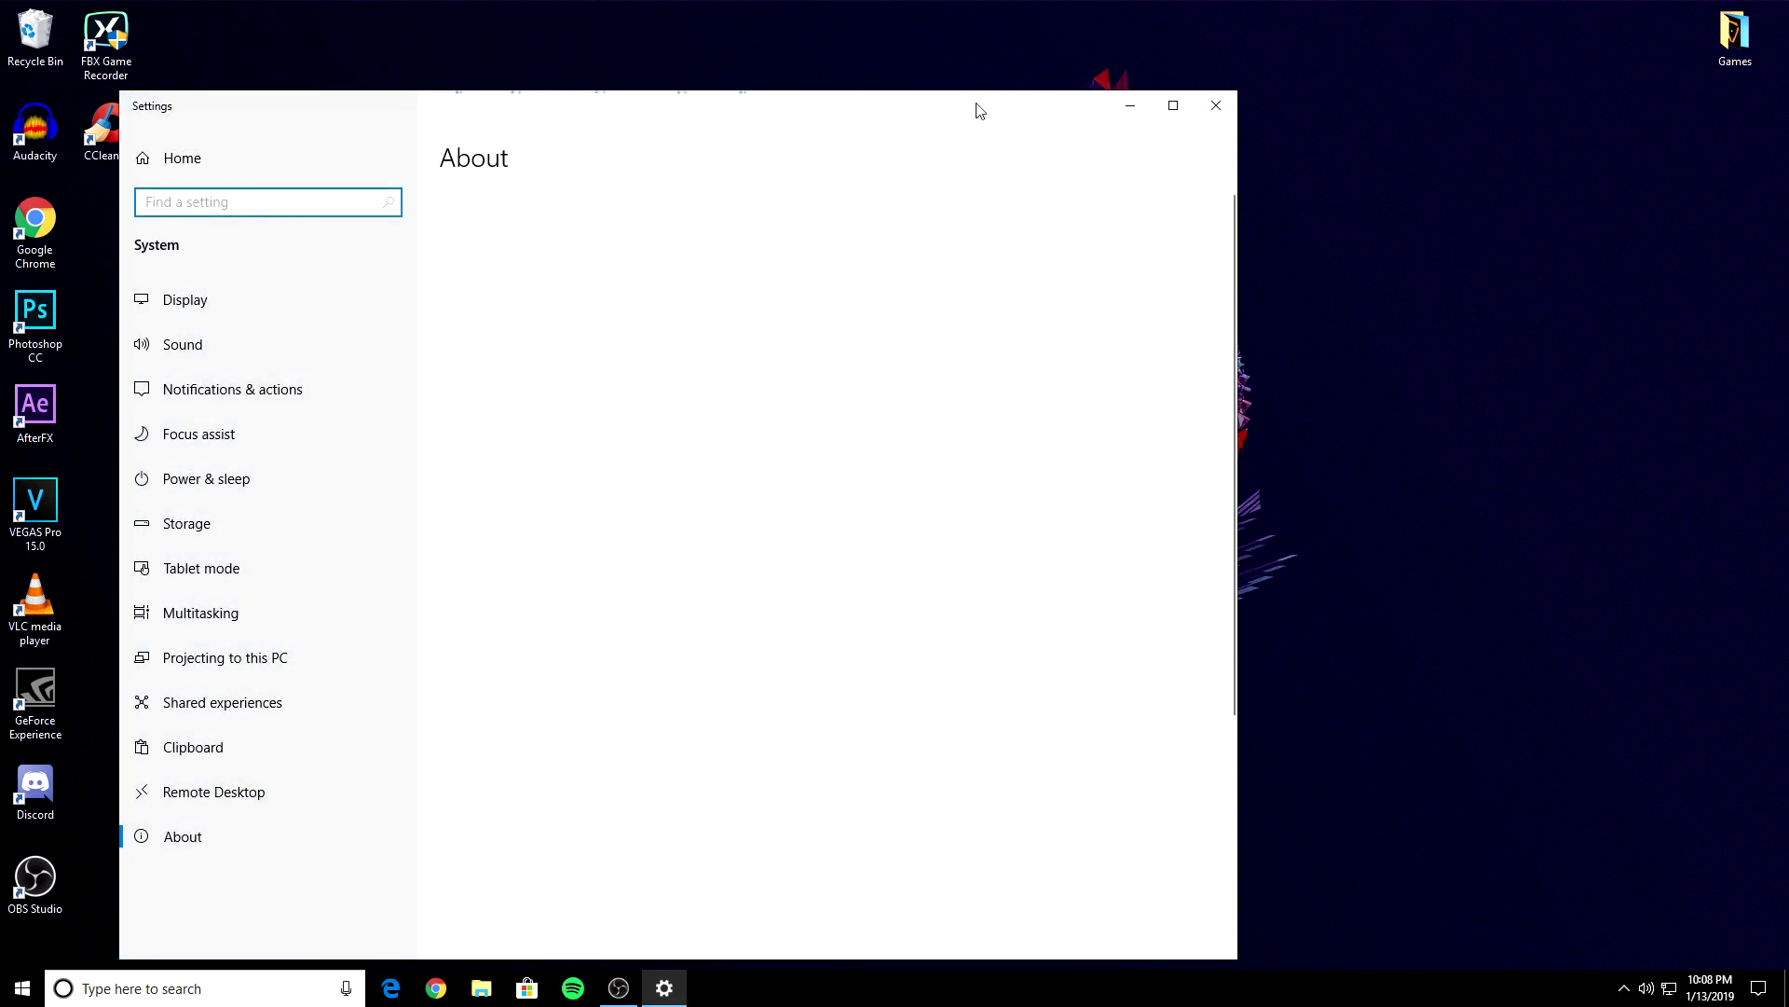
left_click_drag(975, 112, 1019, 64)
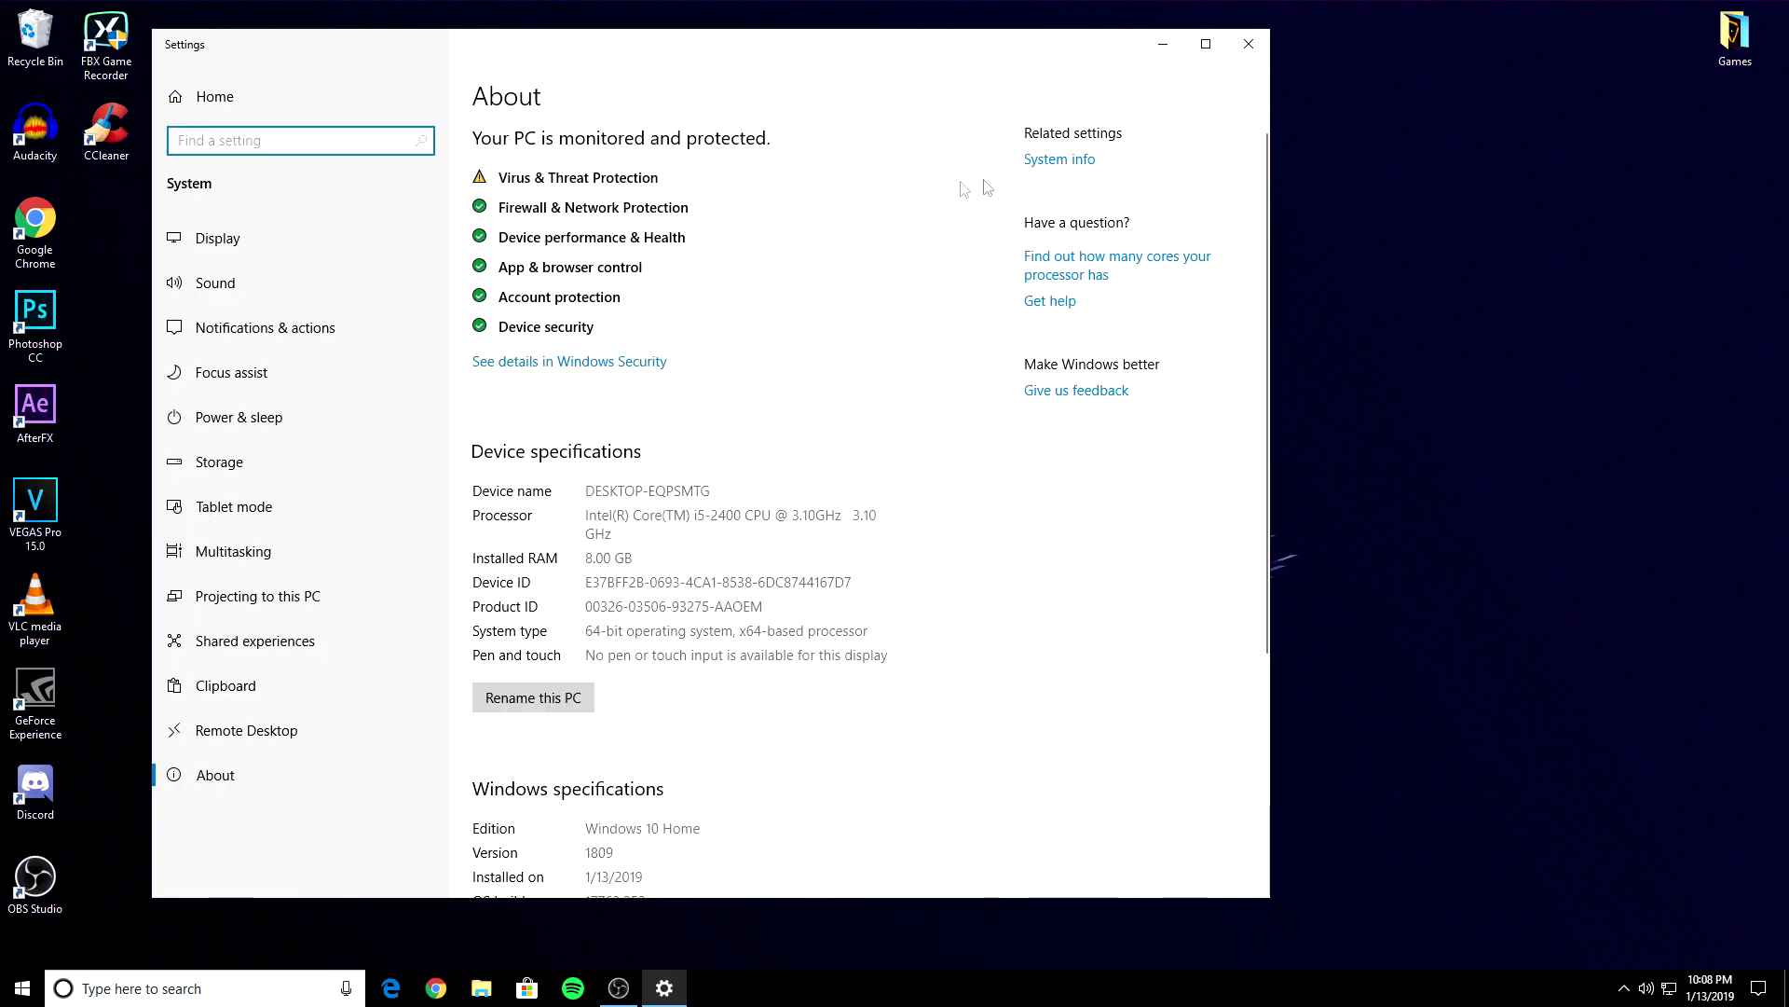
left_click(1058, 159)
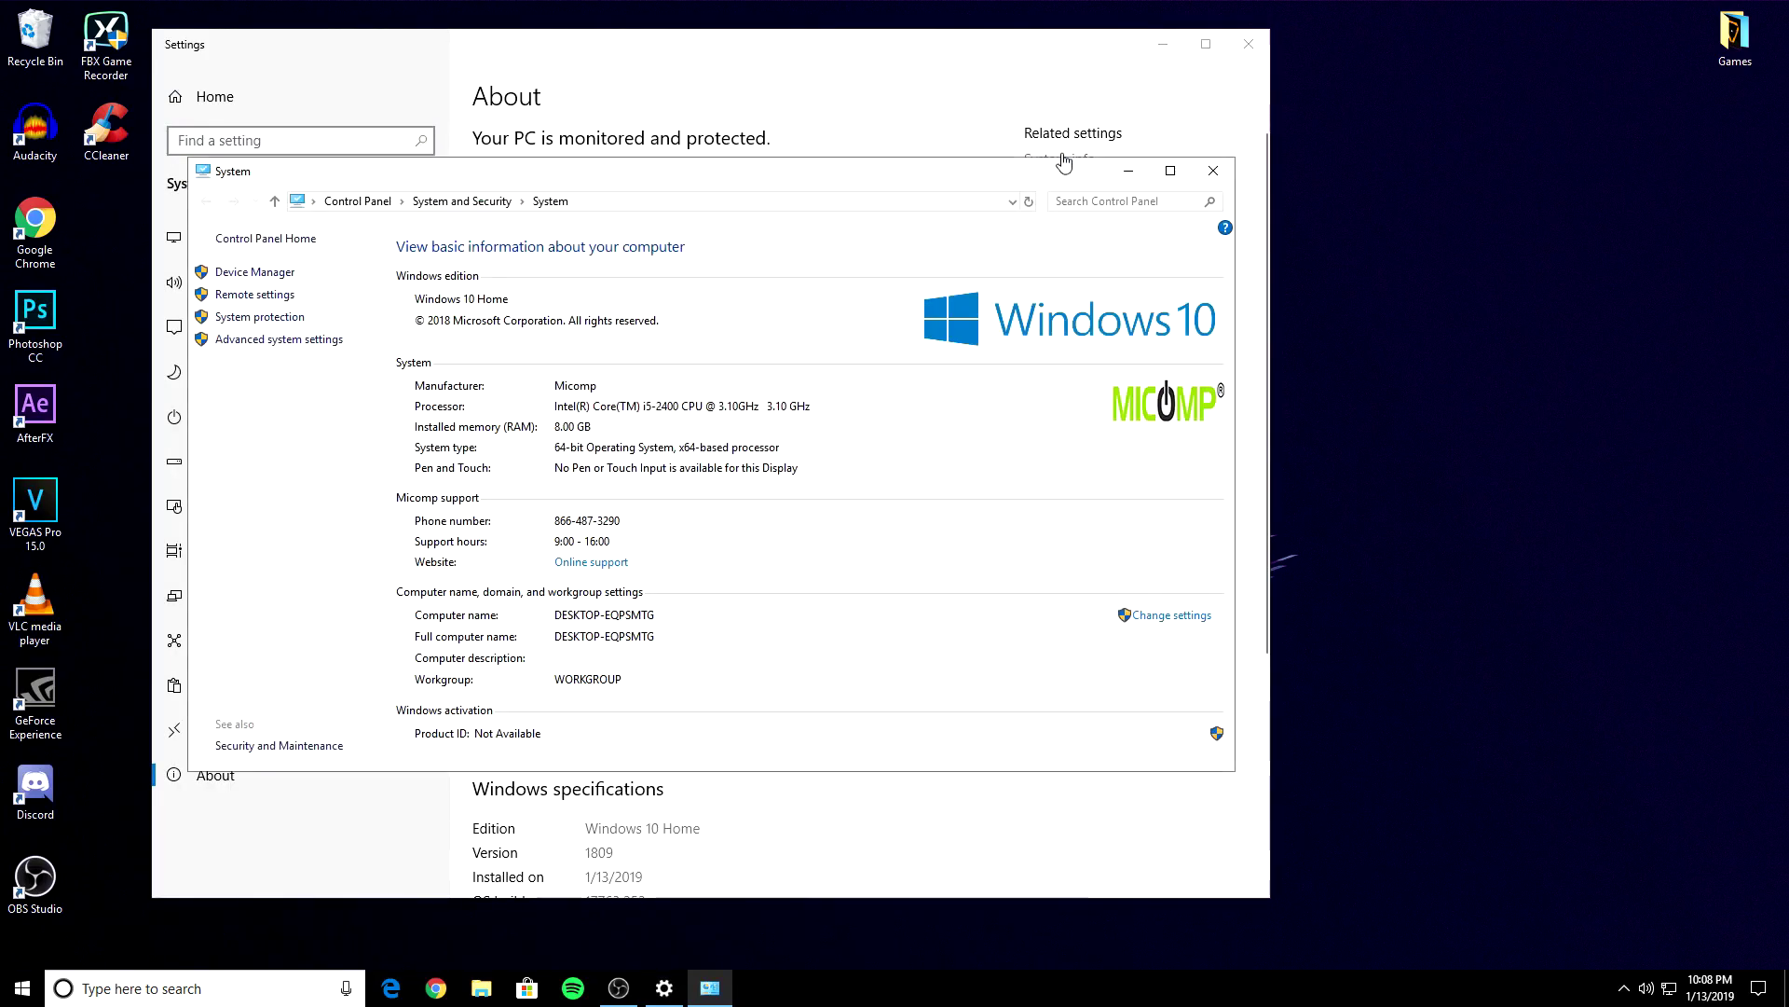
Step: Review the visual effects performance options in the advanced system settings, accept them, and close the System and Settings windows
left_click(268, 341)
left_click(372, 194)
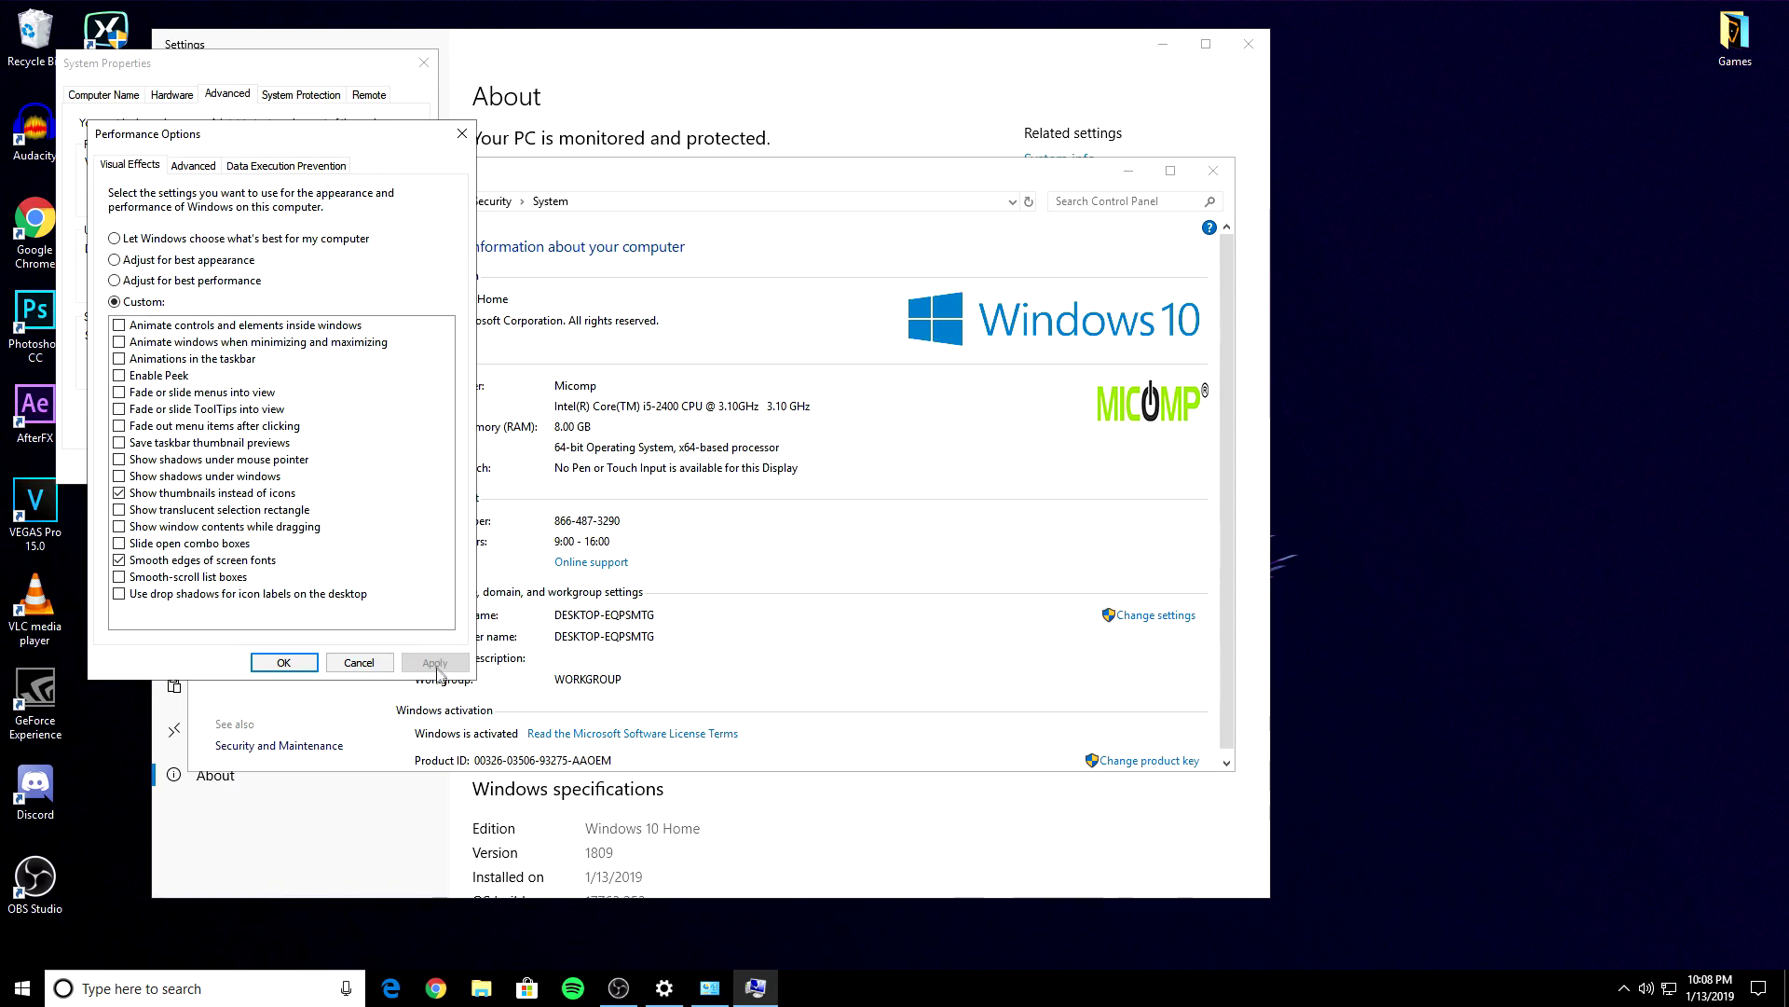
left_click(303, 664)
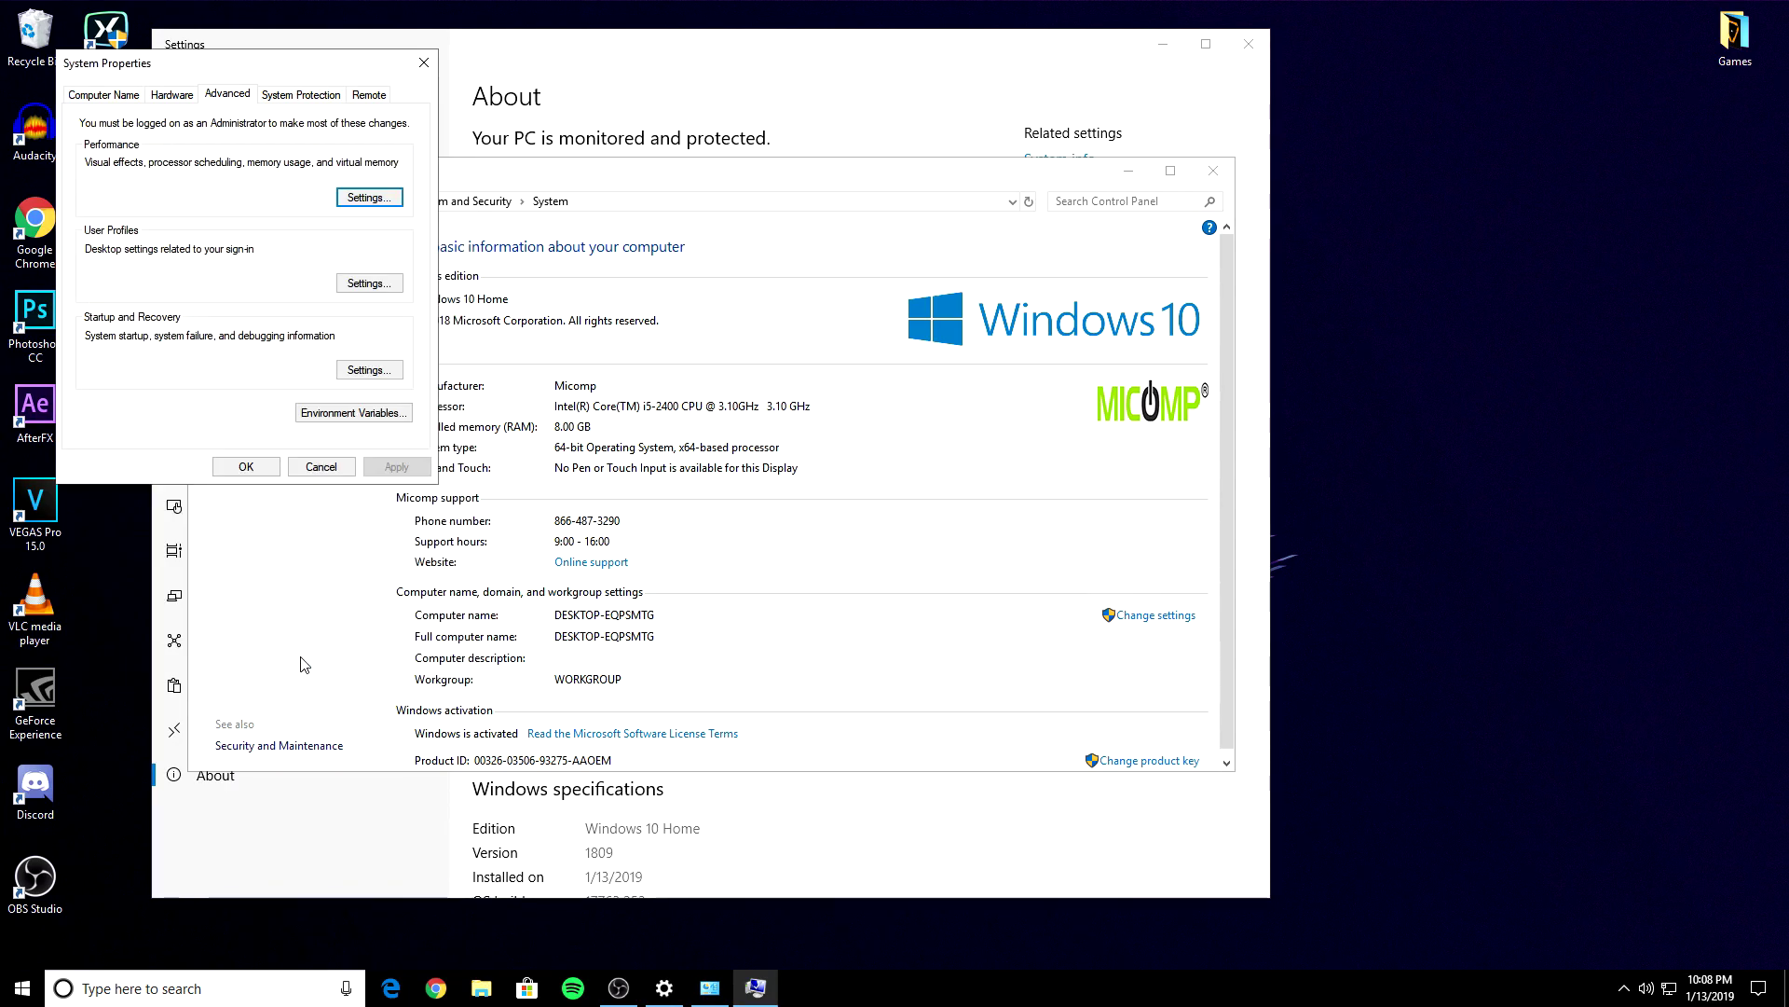
left_click(250, 463)
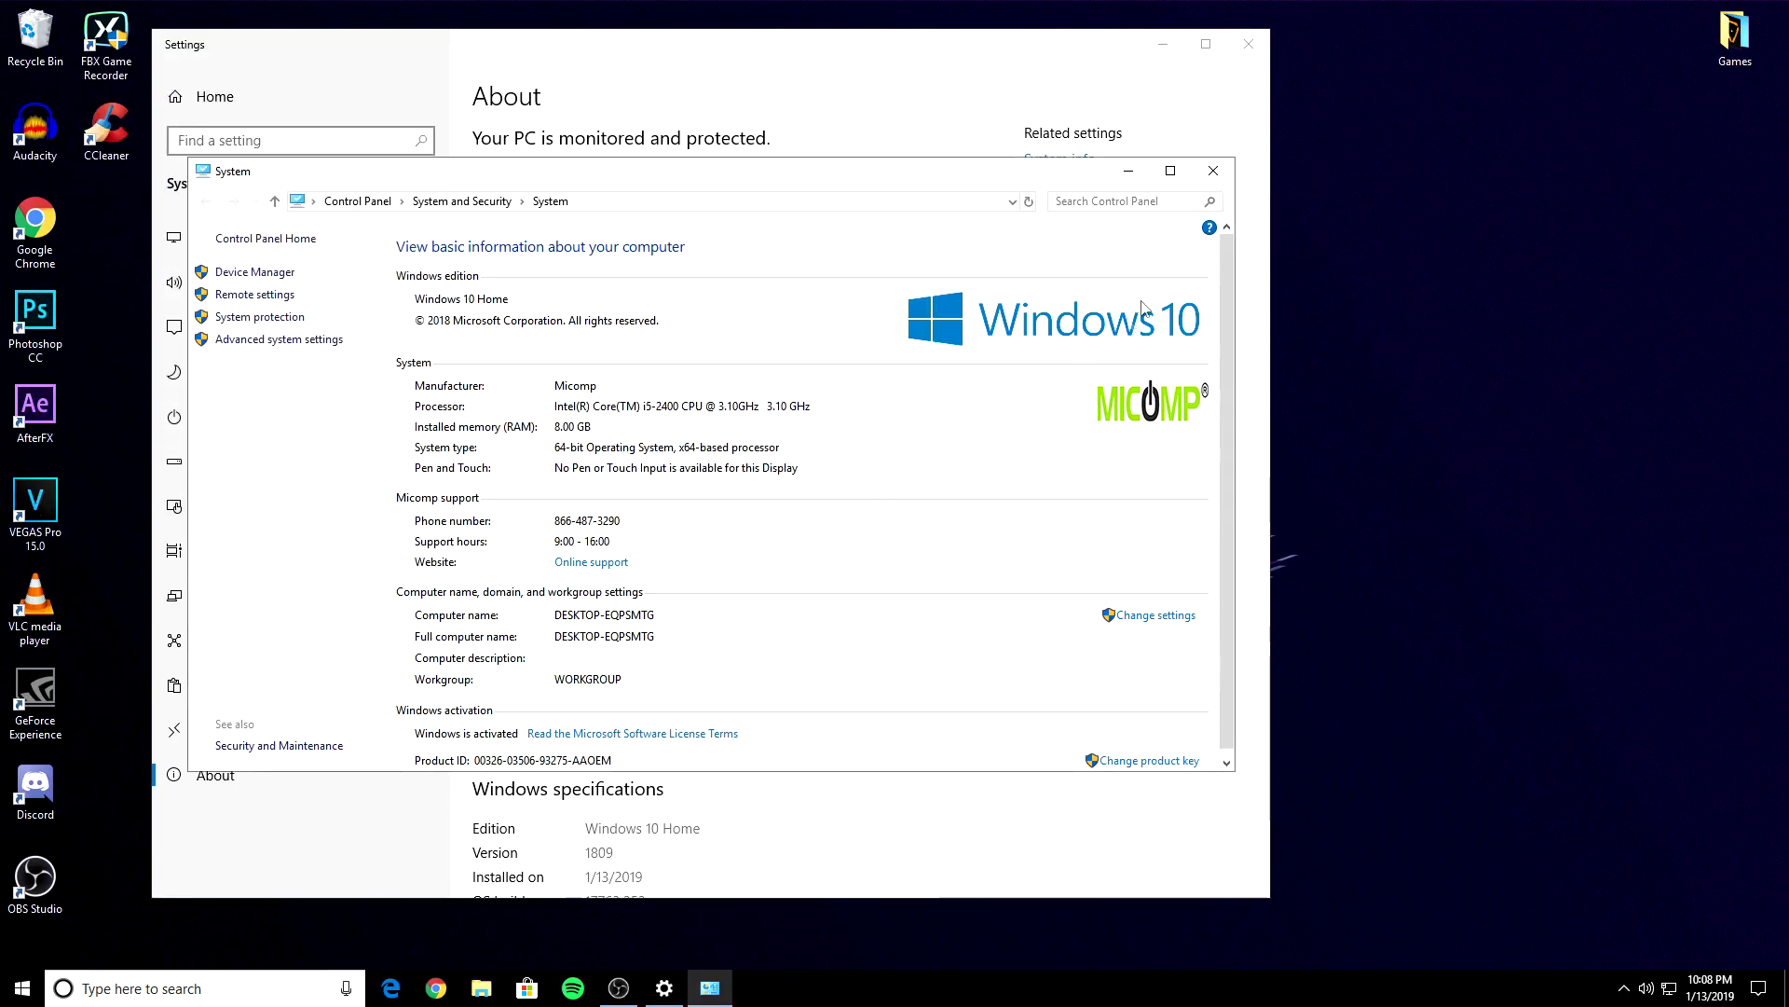
left_click(1213, 171)
left_click(1249, 44)
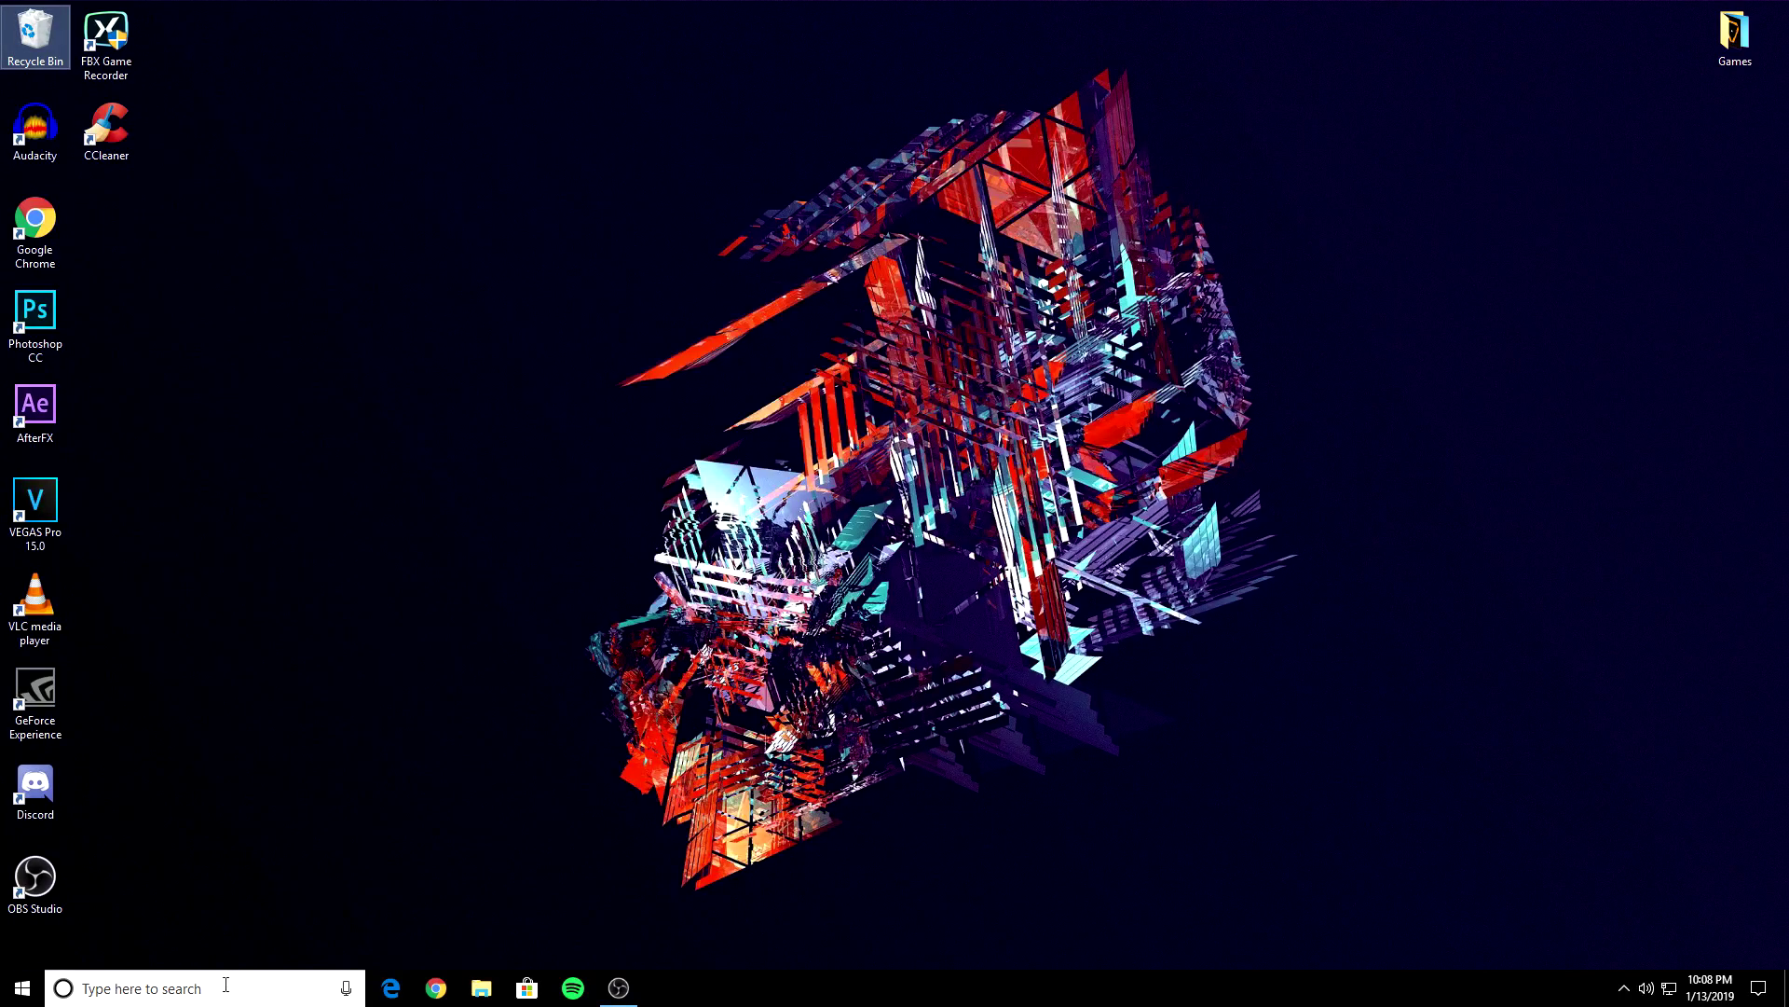
Step: Search for the System Configuration app with "system con" and open it
left_click(221, 989)
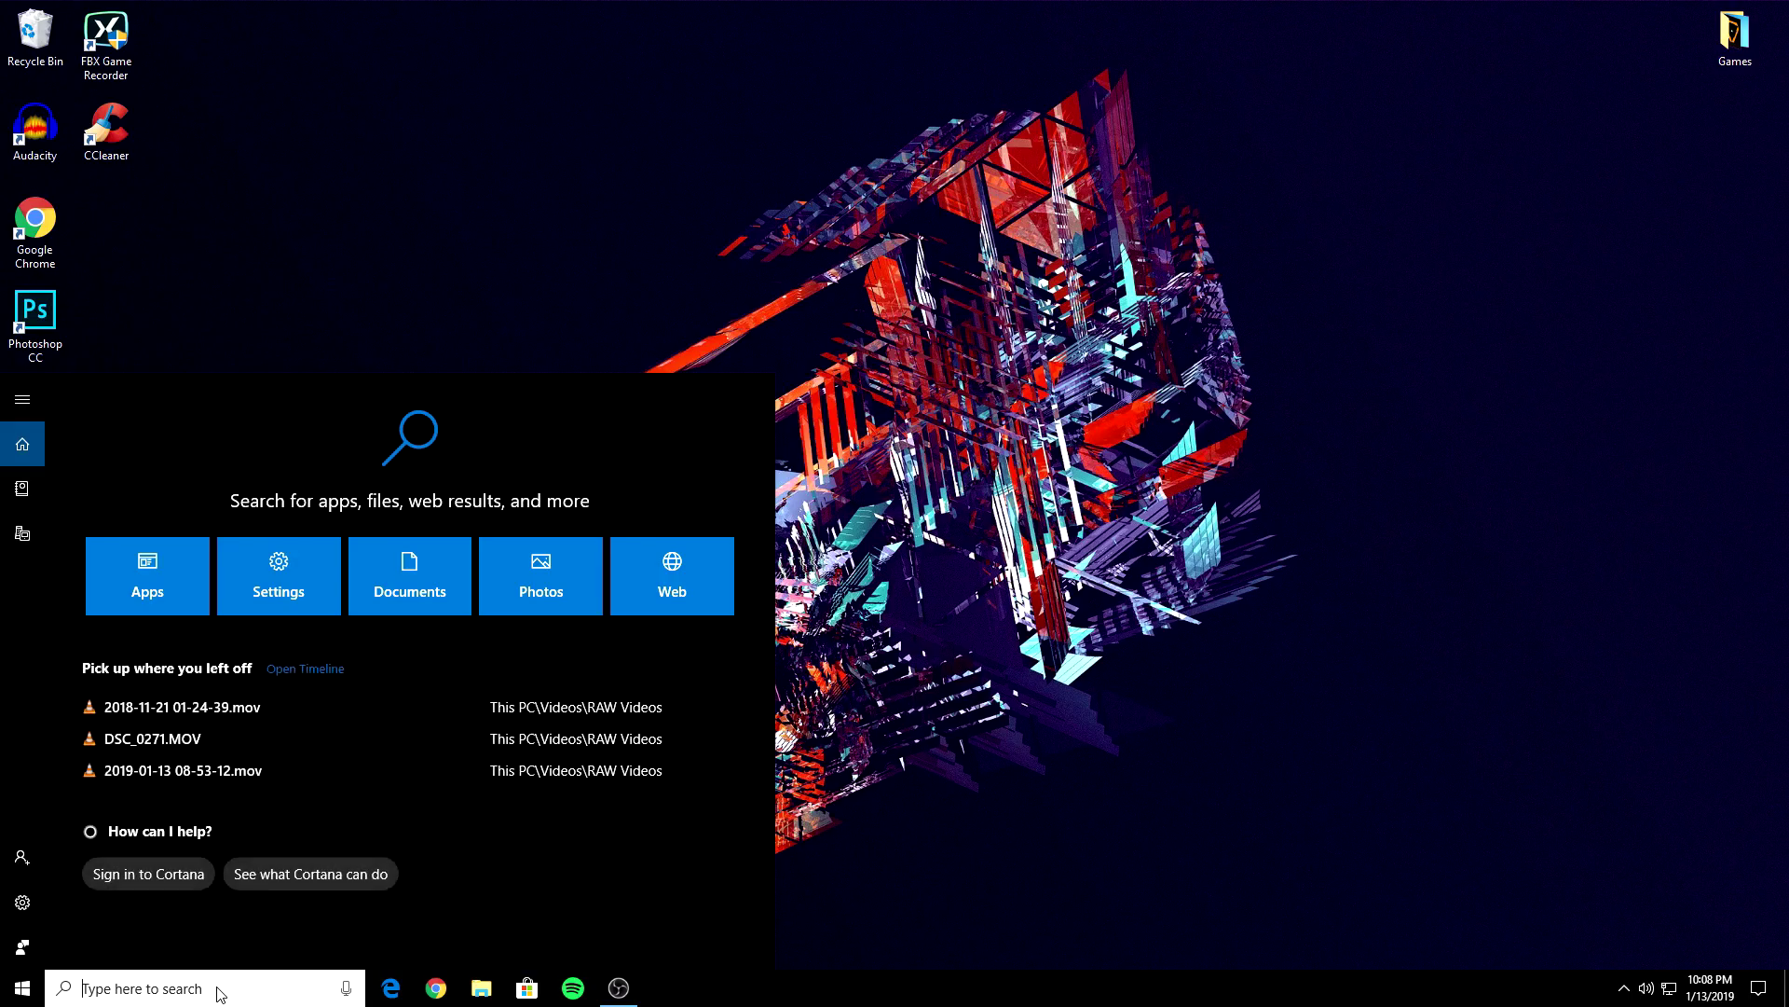
type("syst")
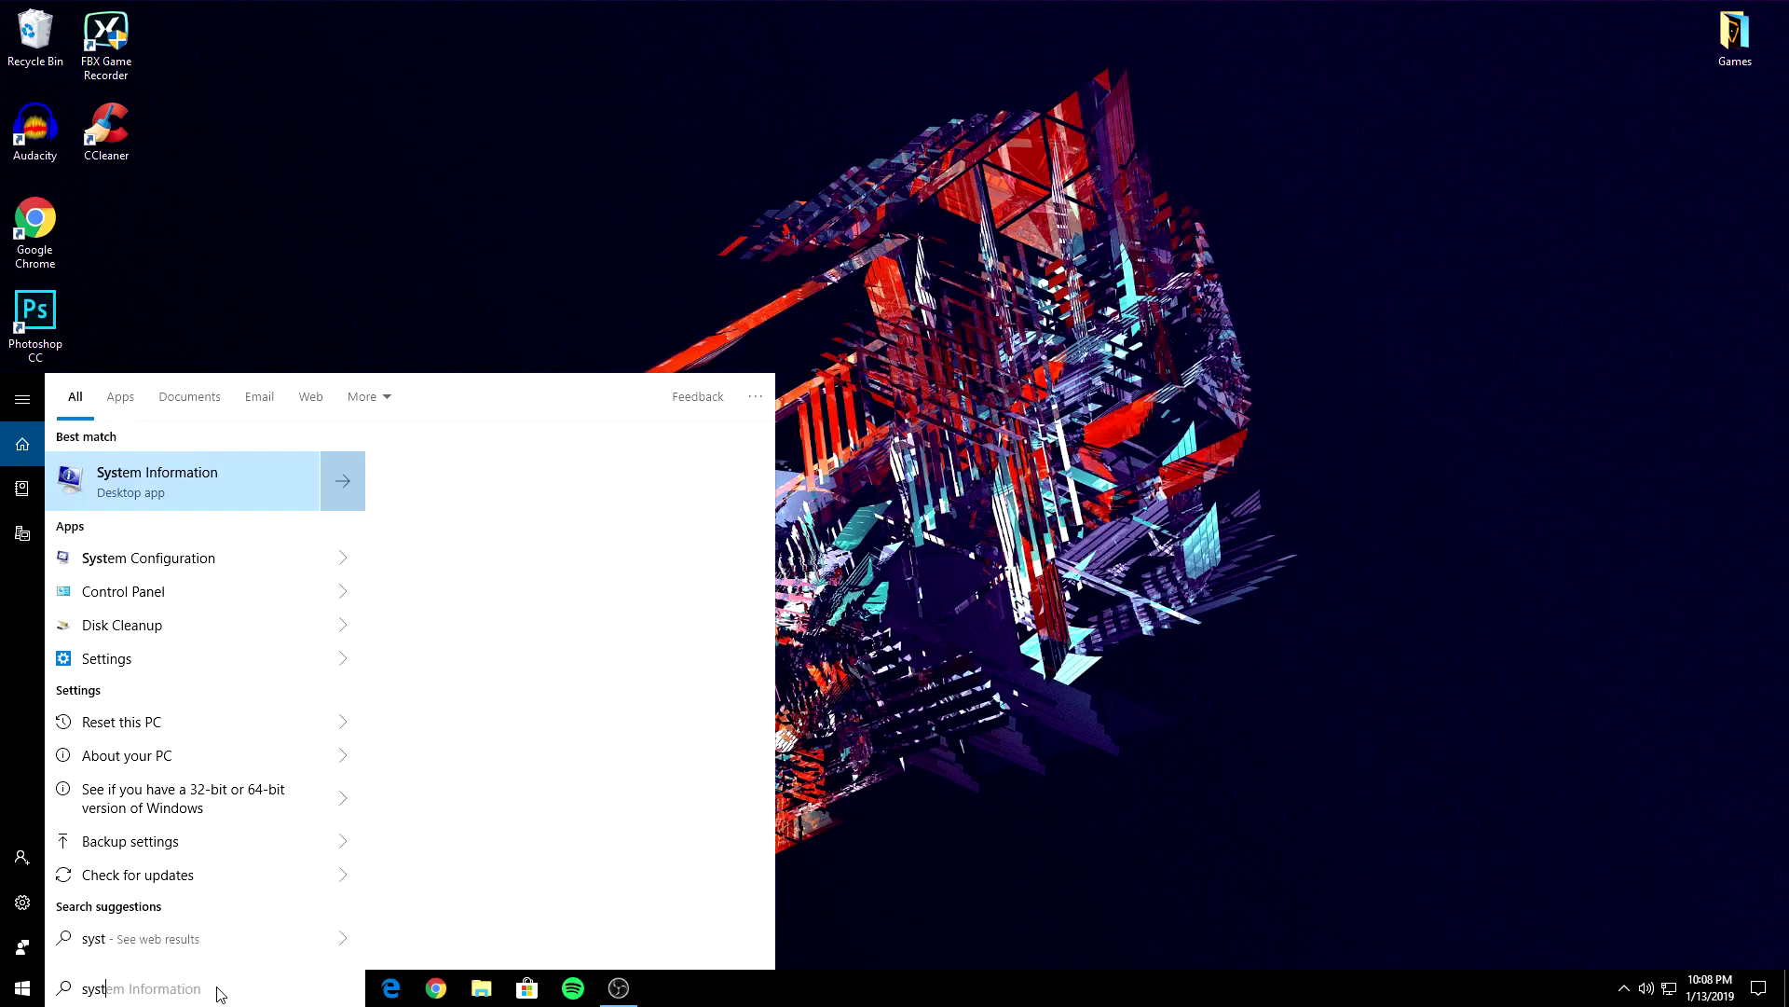
type("em con")
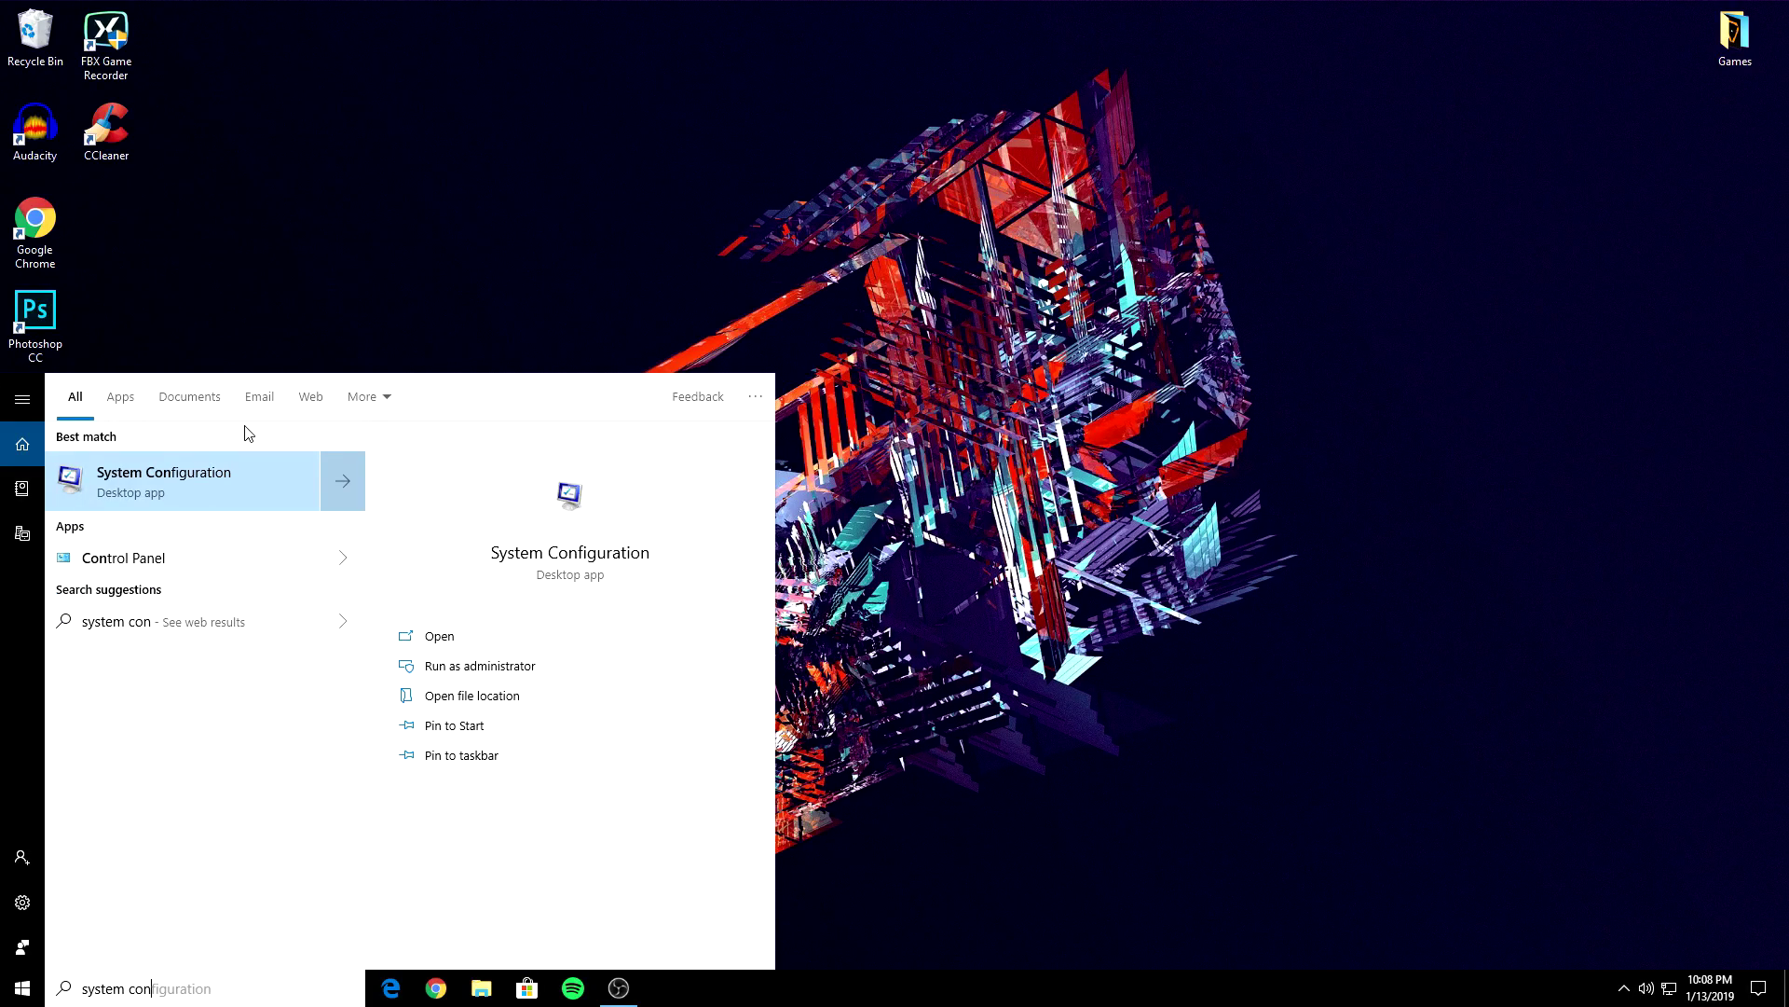
left_click(207, 478)
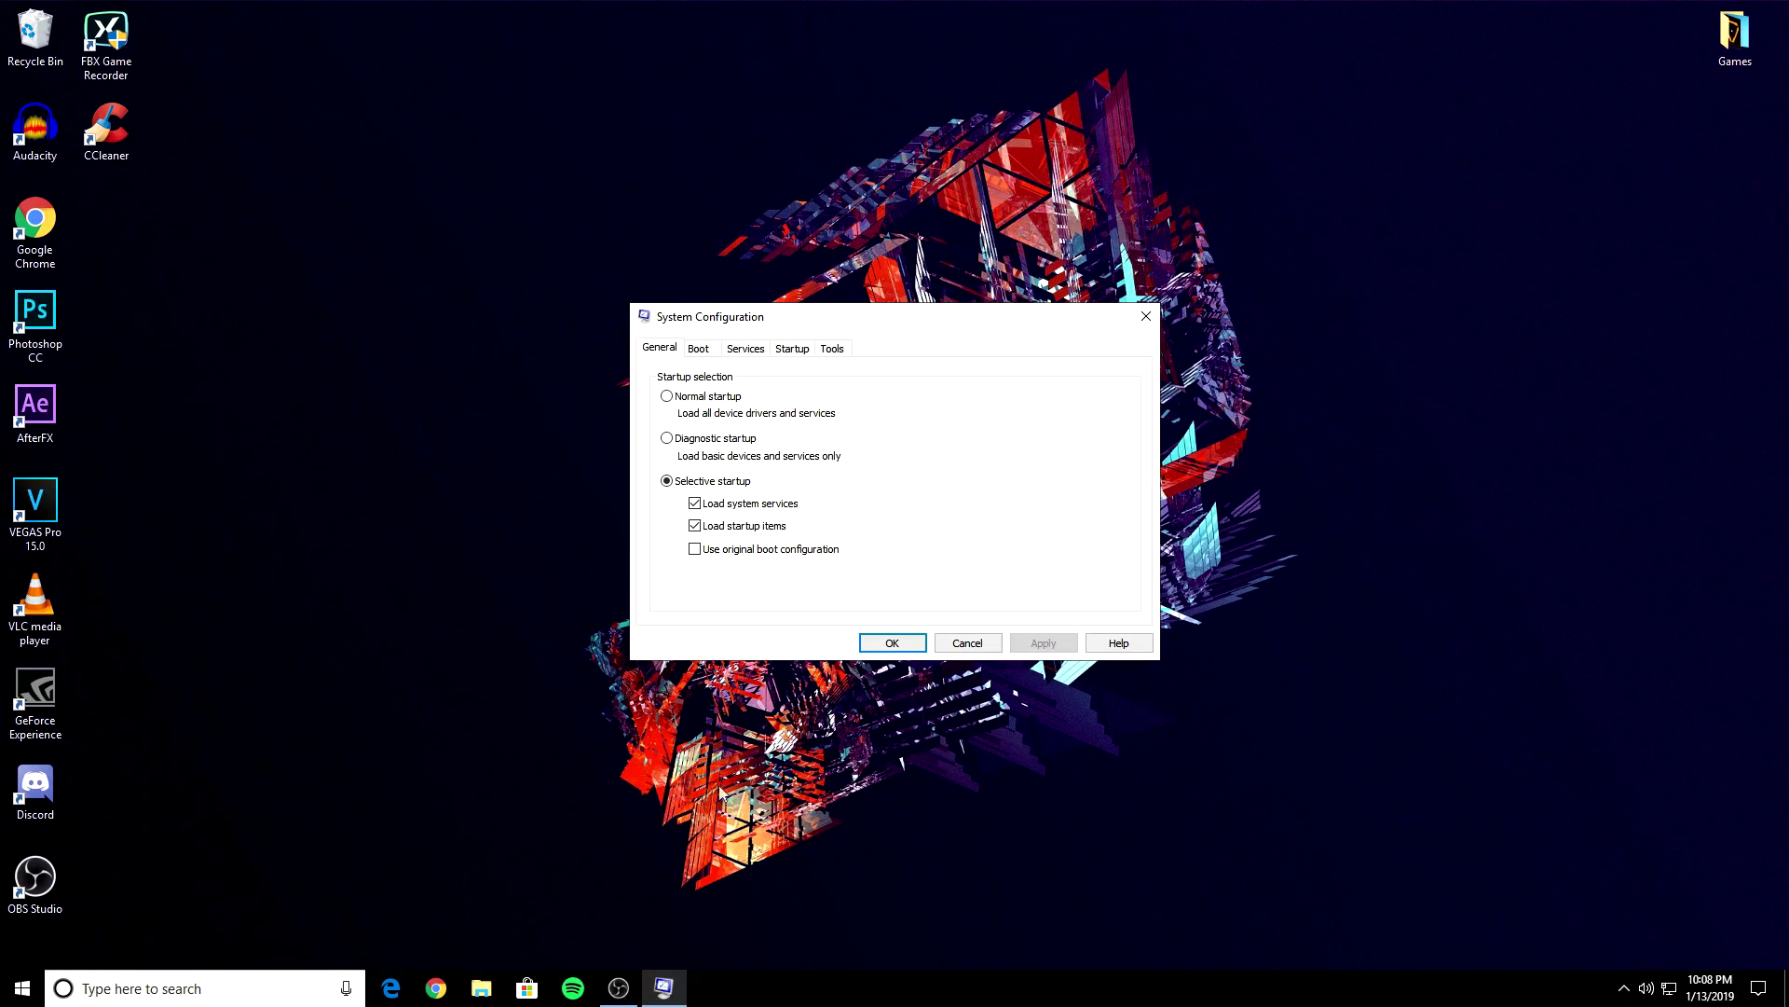
Step: Enable the number of processors option in the advanced boot options and set it to 4
left_click(708, 354)
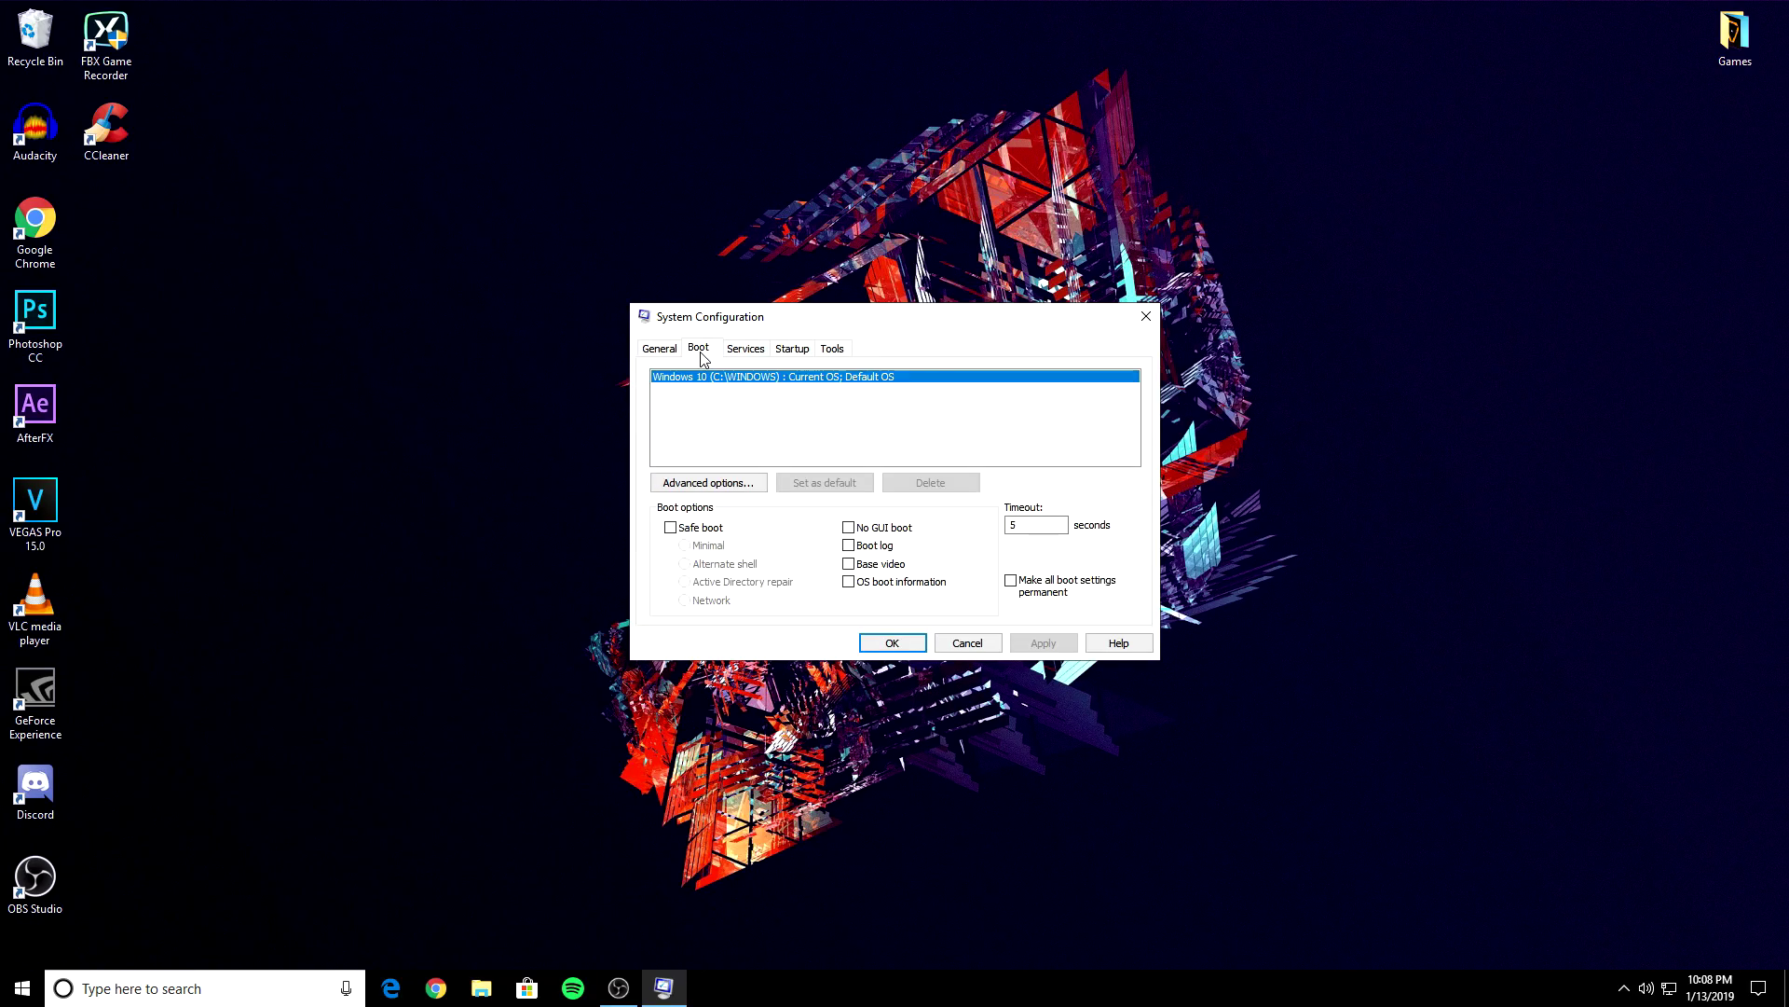
left_click(725, 483)
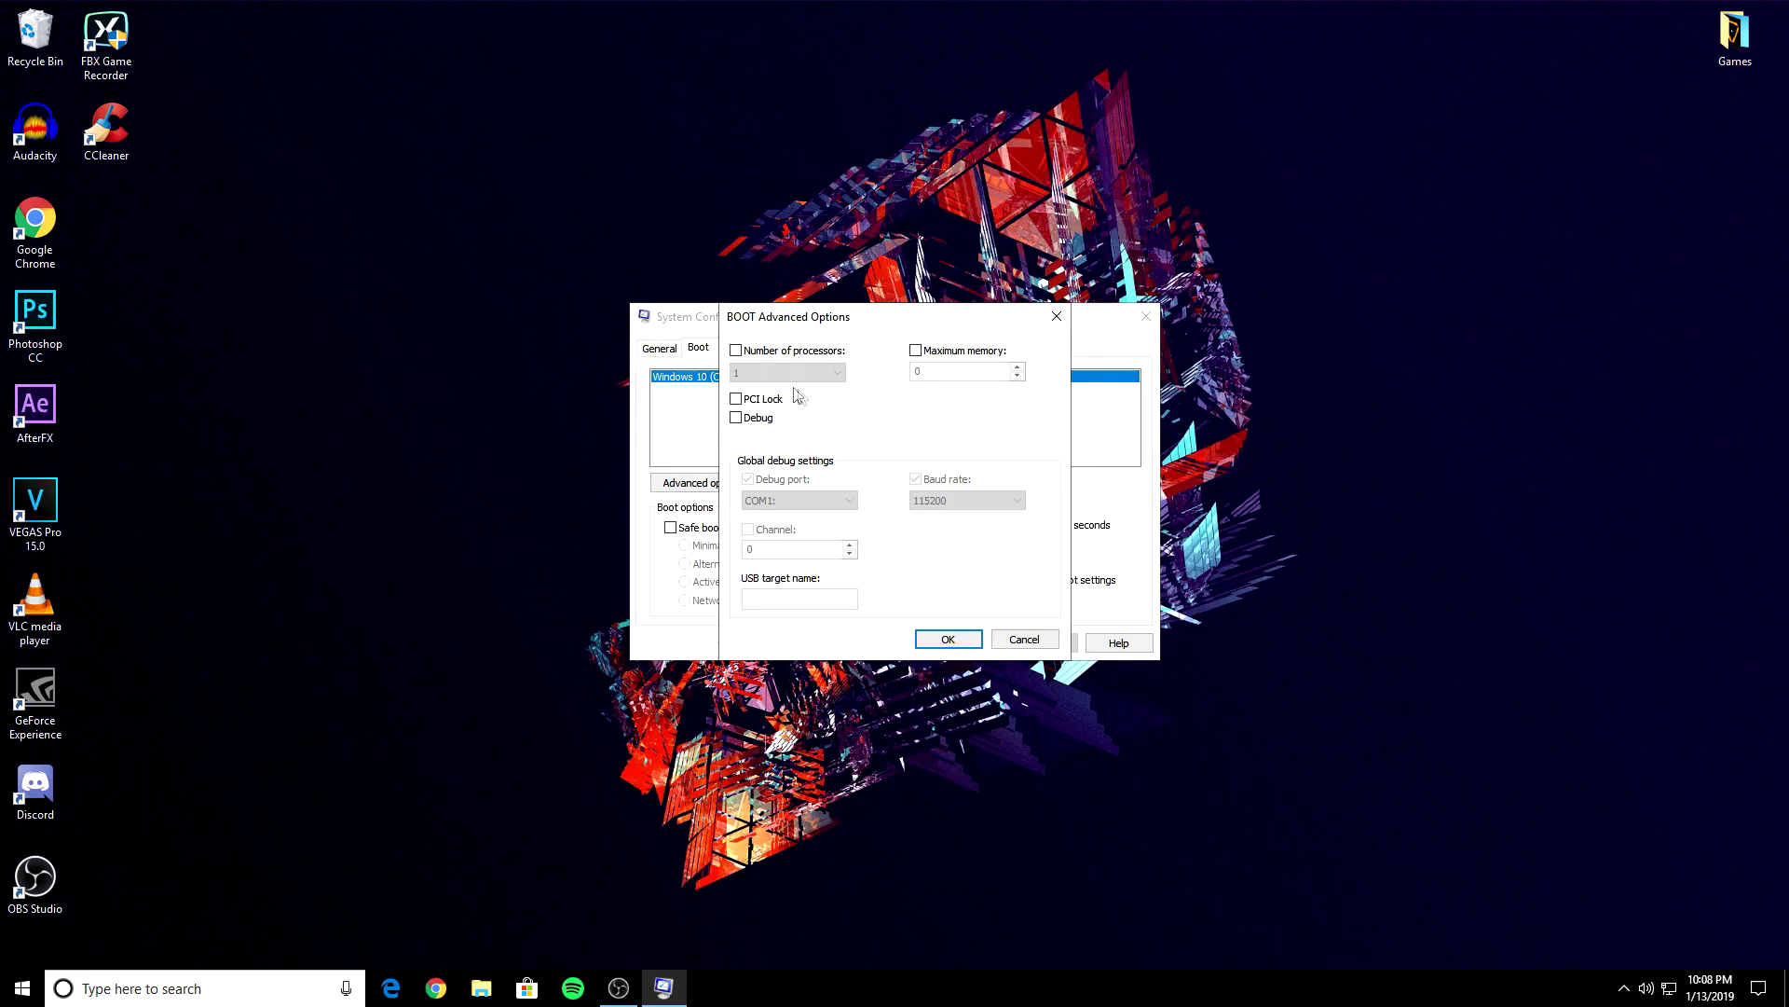
left_click(736, 352)
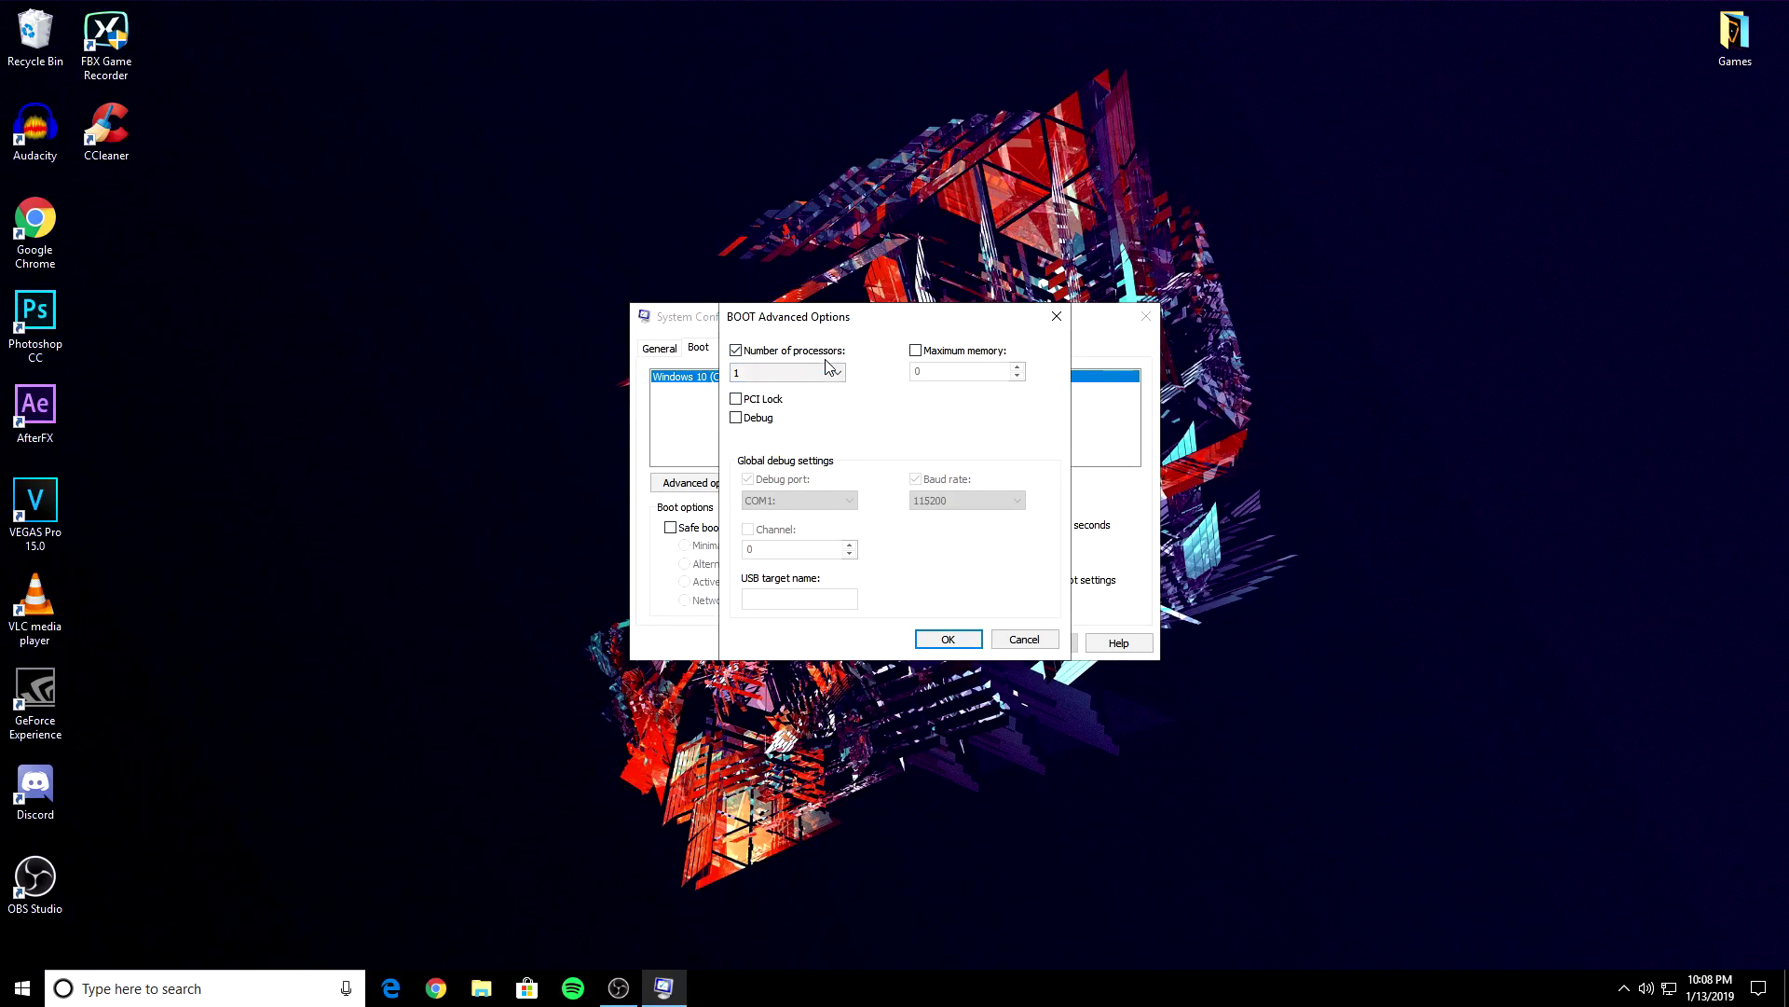
left_click(820, 376)
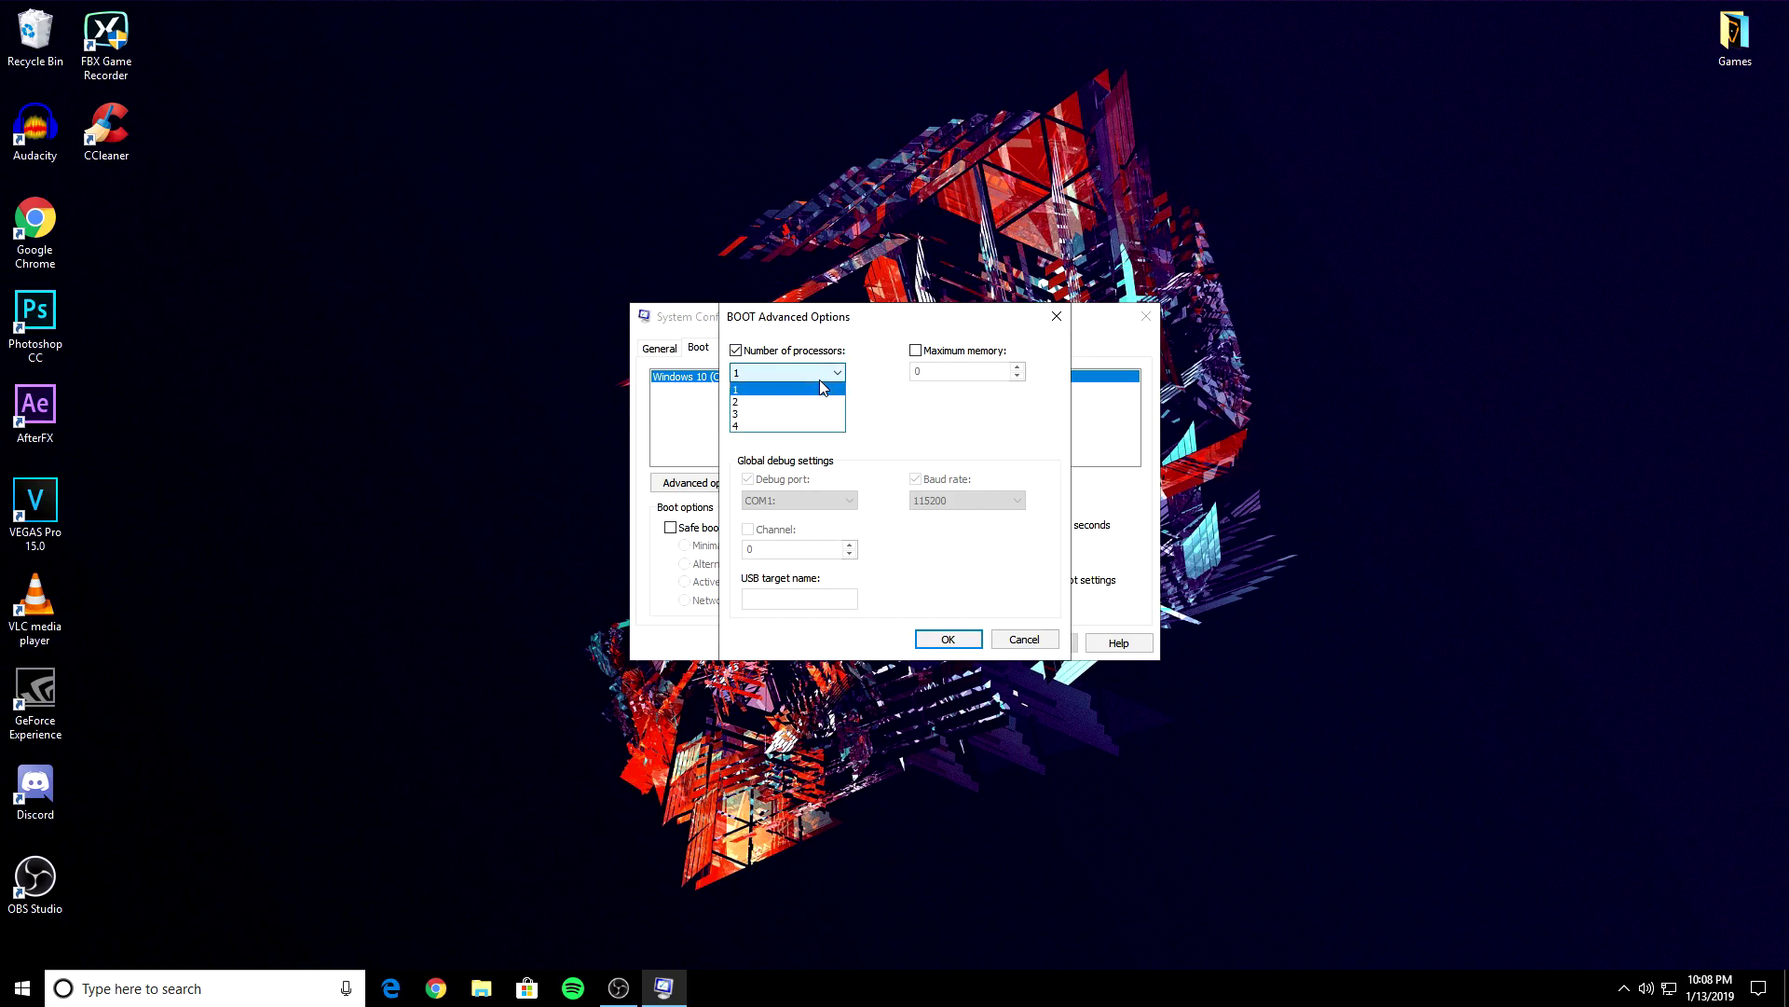
left_click(797, 426)
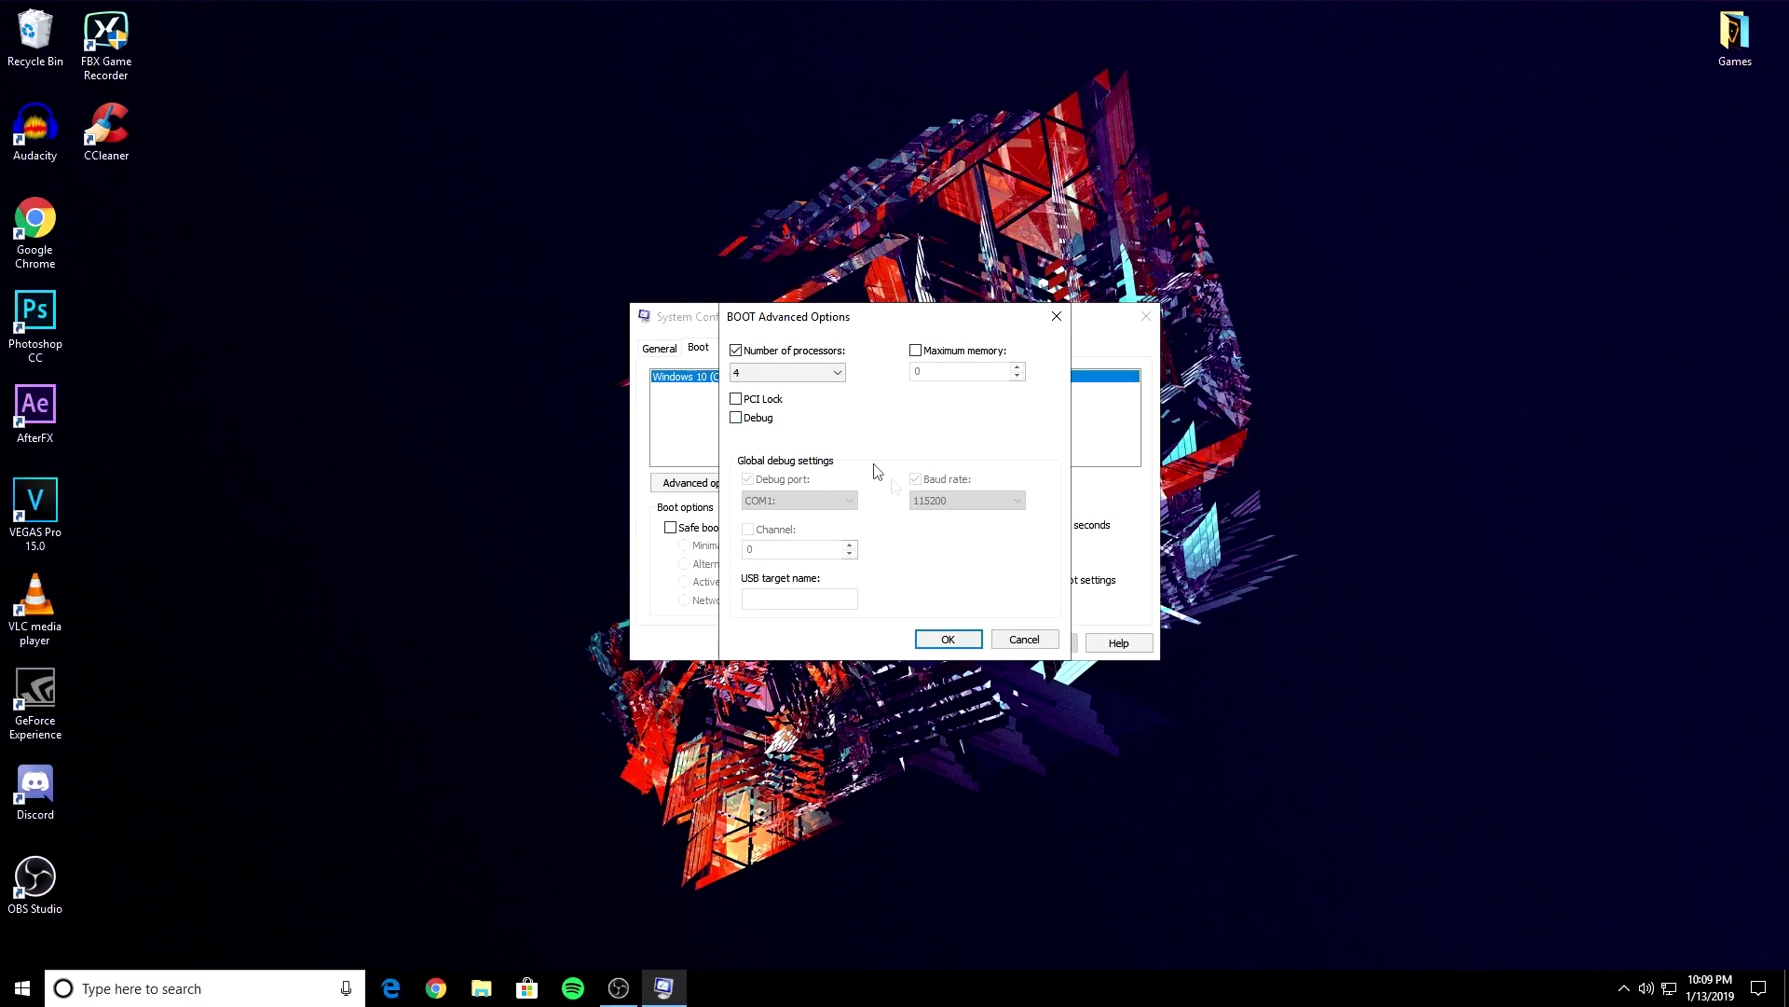
left_click(948, 639)
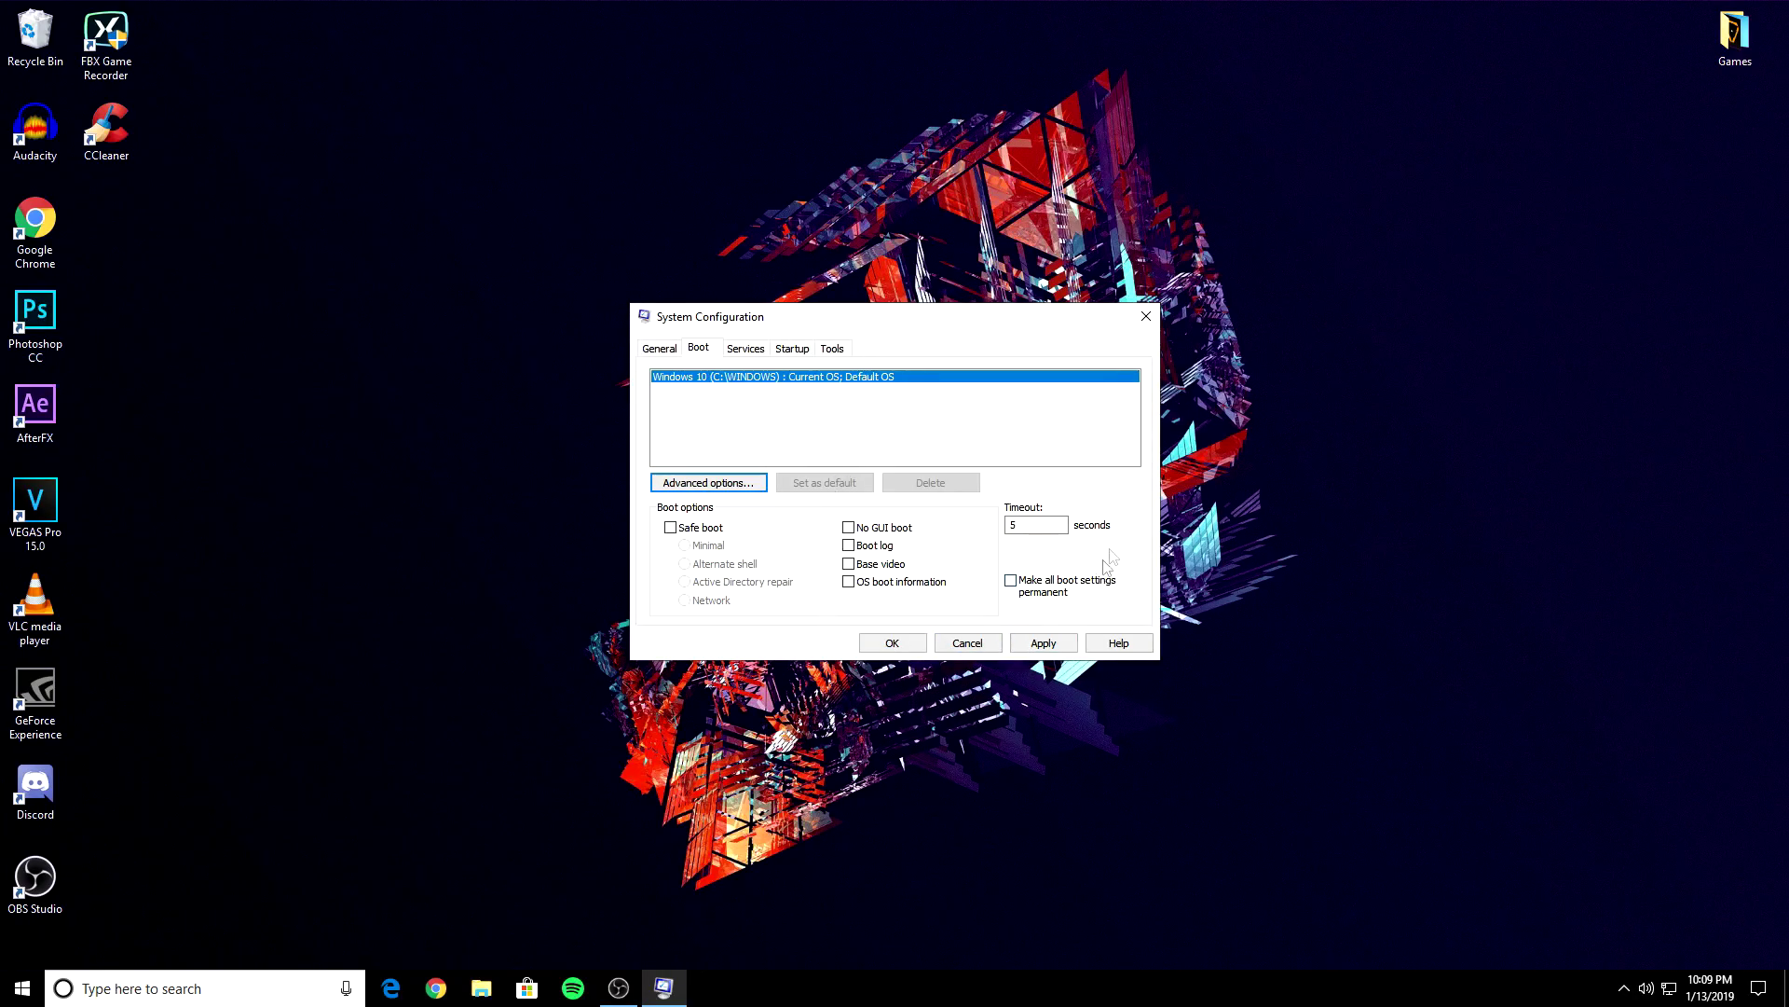
Step: Set the boot timeout to 5 seconds and apply the boot configuration changes
double_click(1059, 524)
type("5")
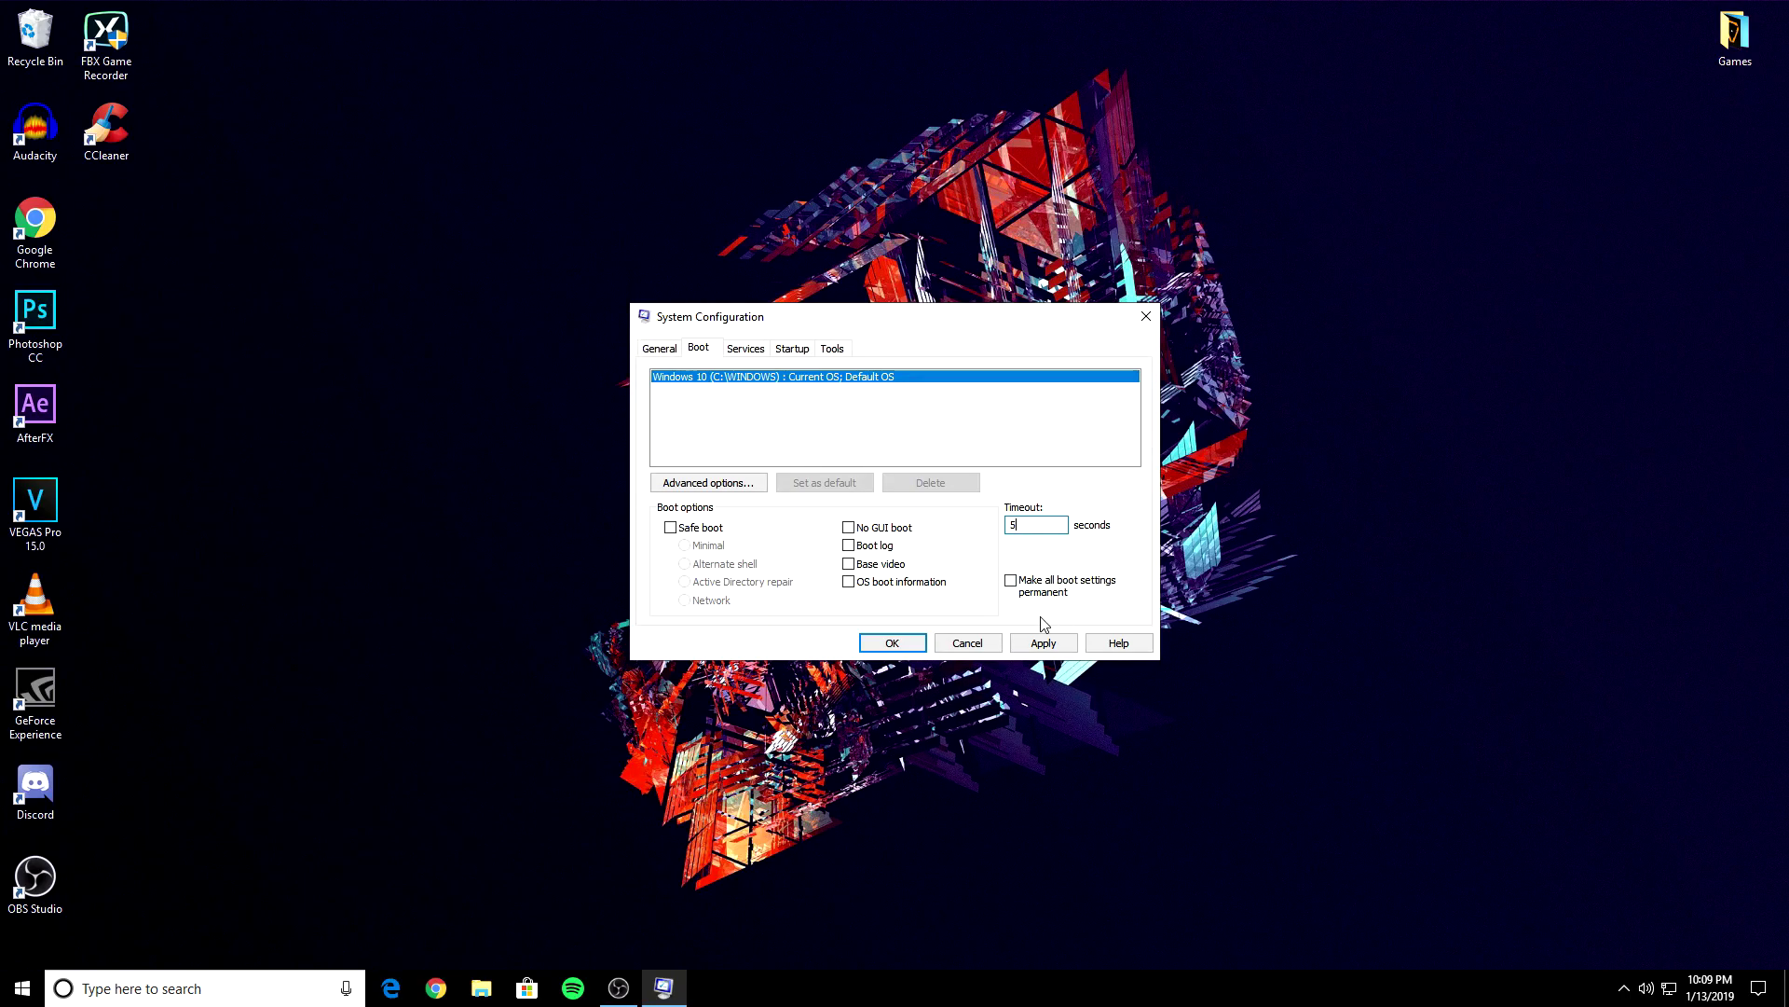
left_click(1054, 645)
Step: Close System Configuration without restarting the computer and stop the restart message from showing again
left_click(918, 645)
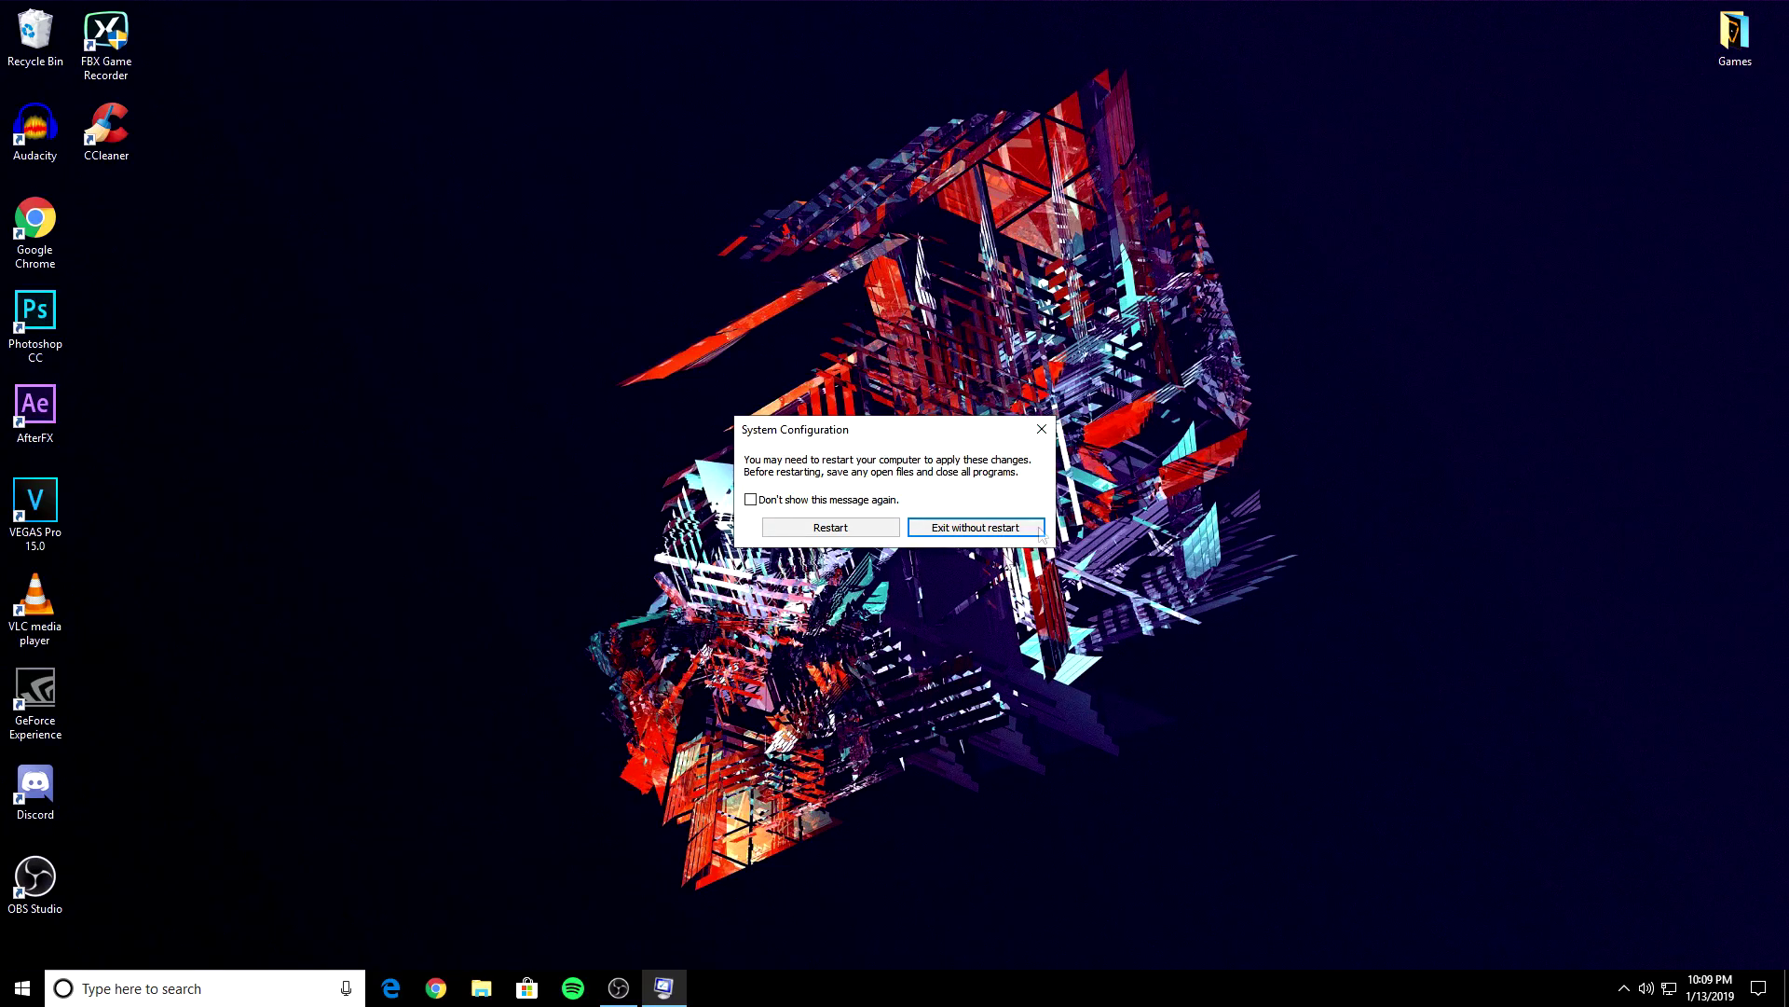
left_click(752, 500)
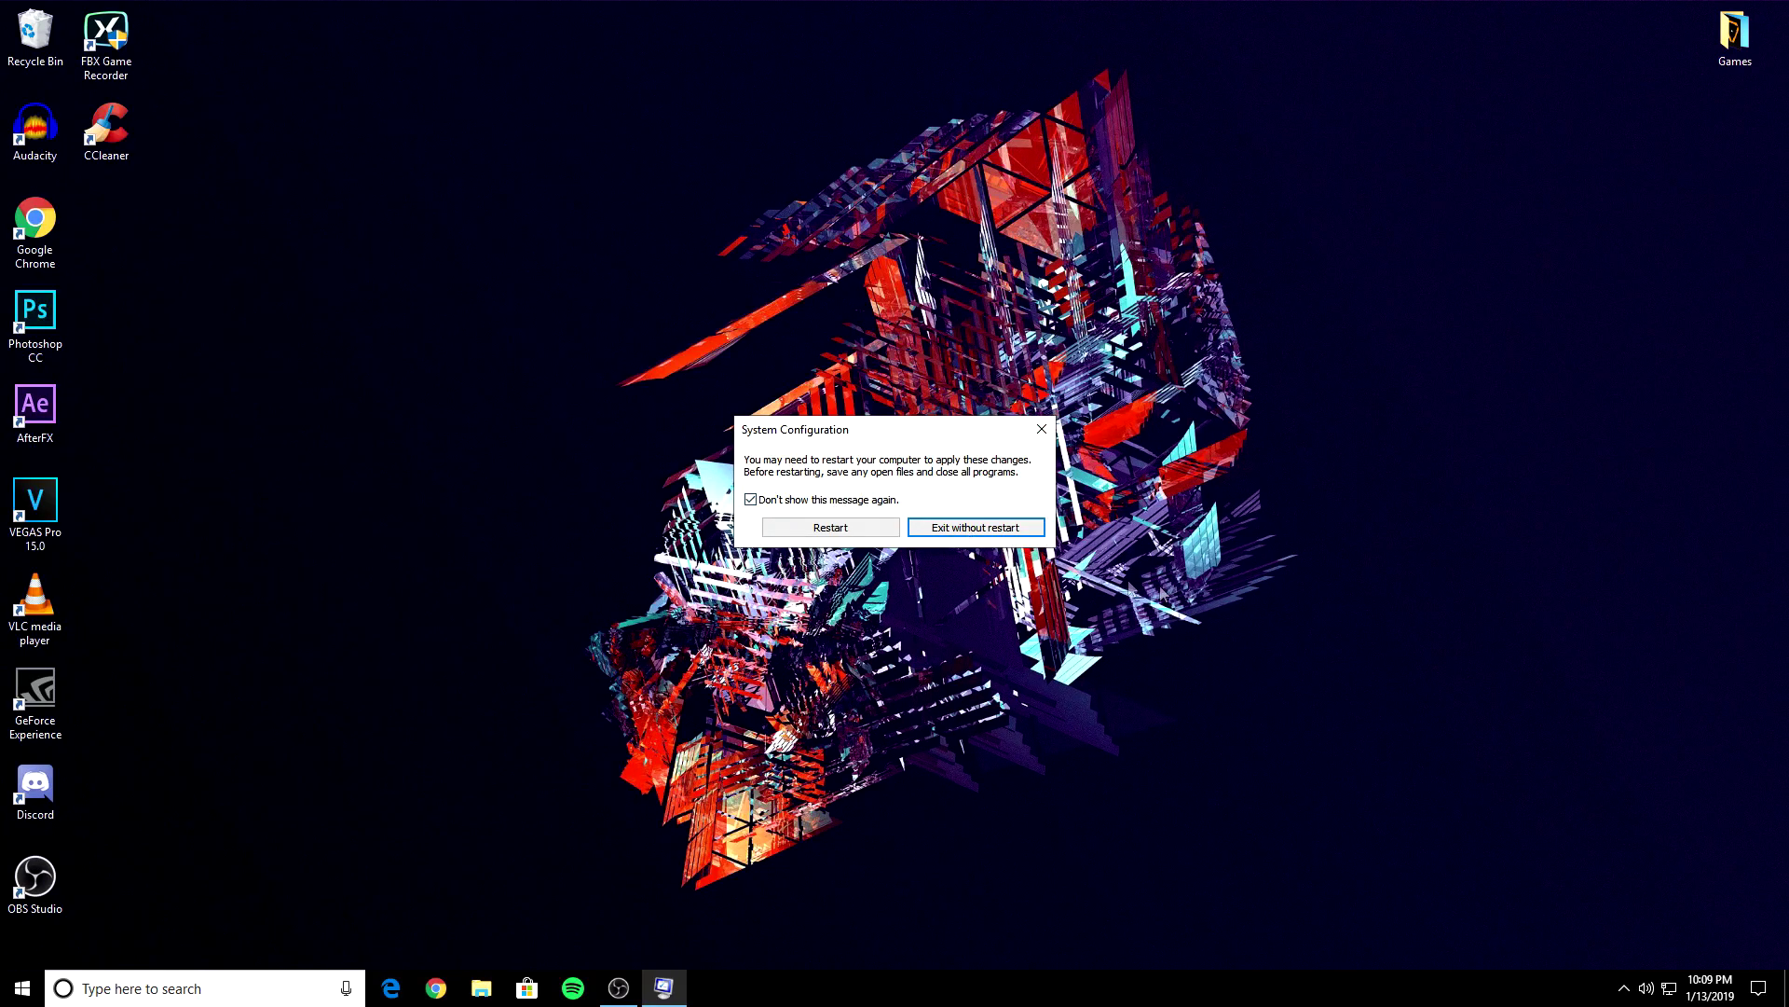
left_click(990, 532)
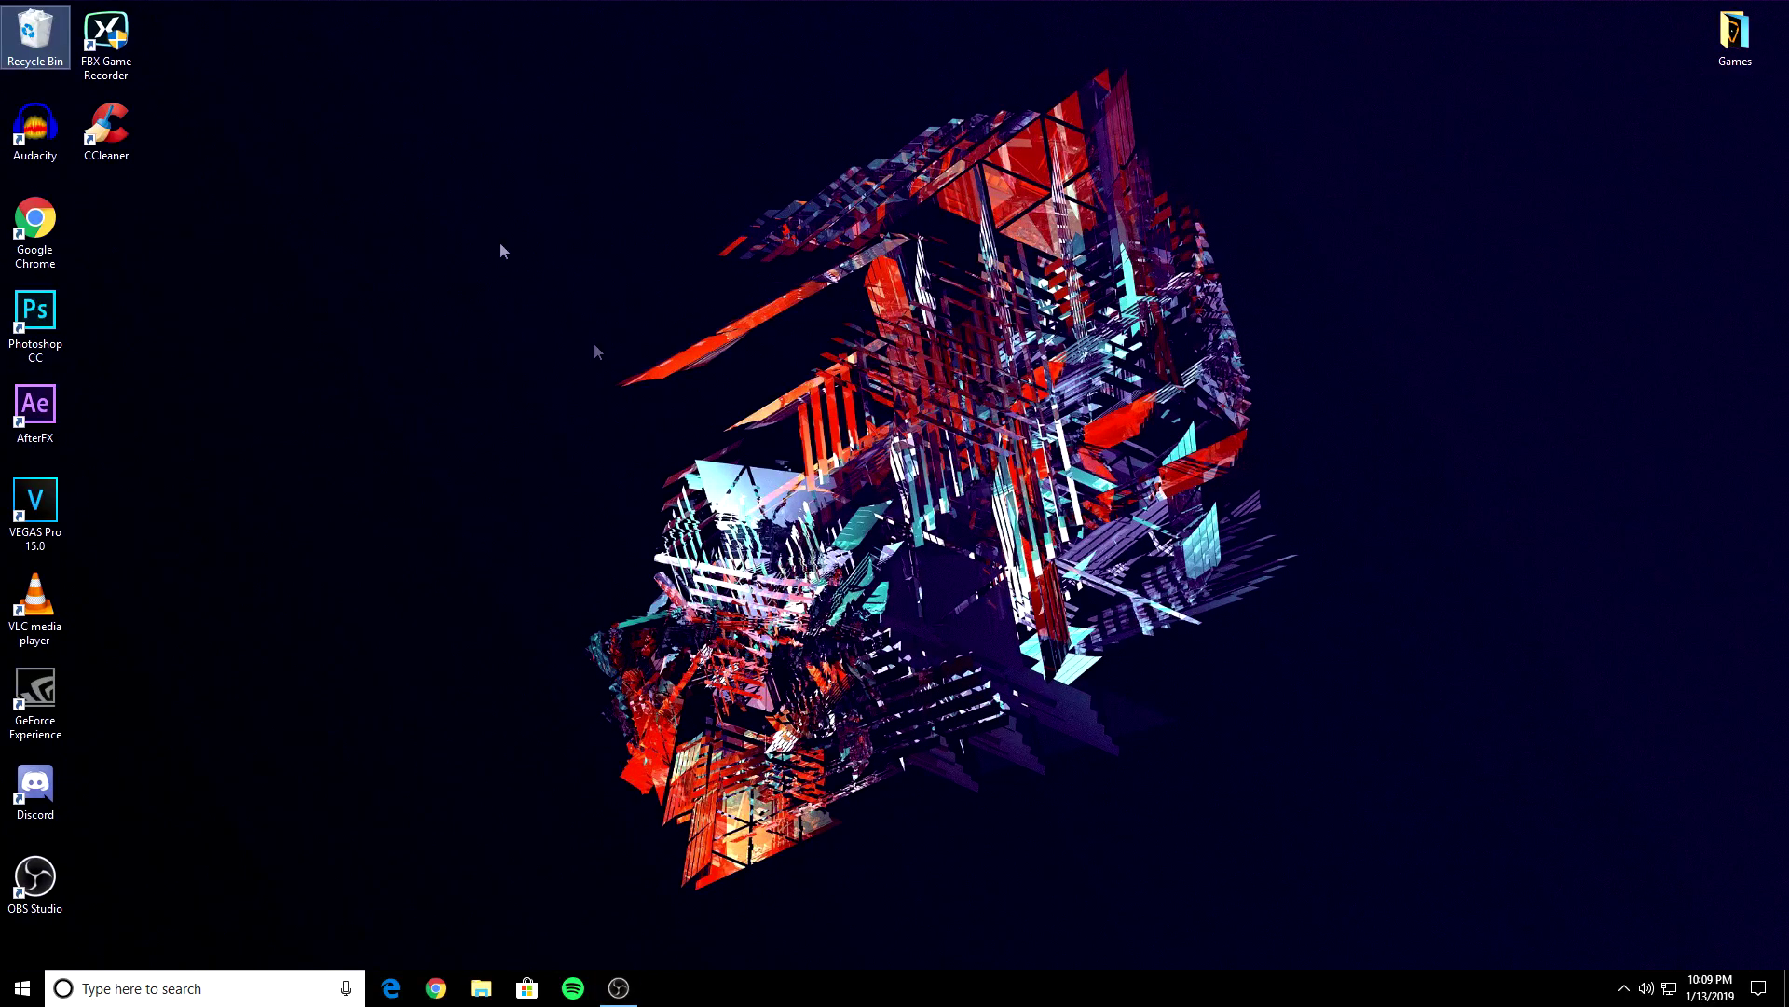
left_click(621, 994)
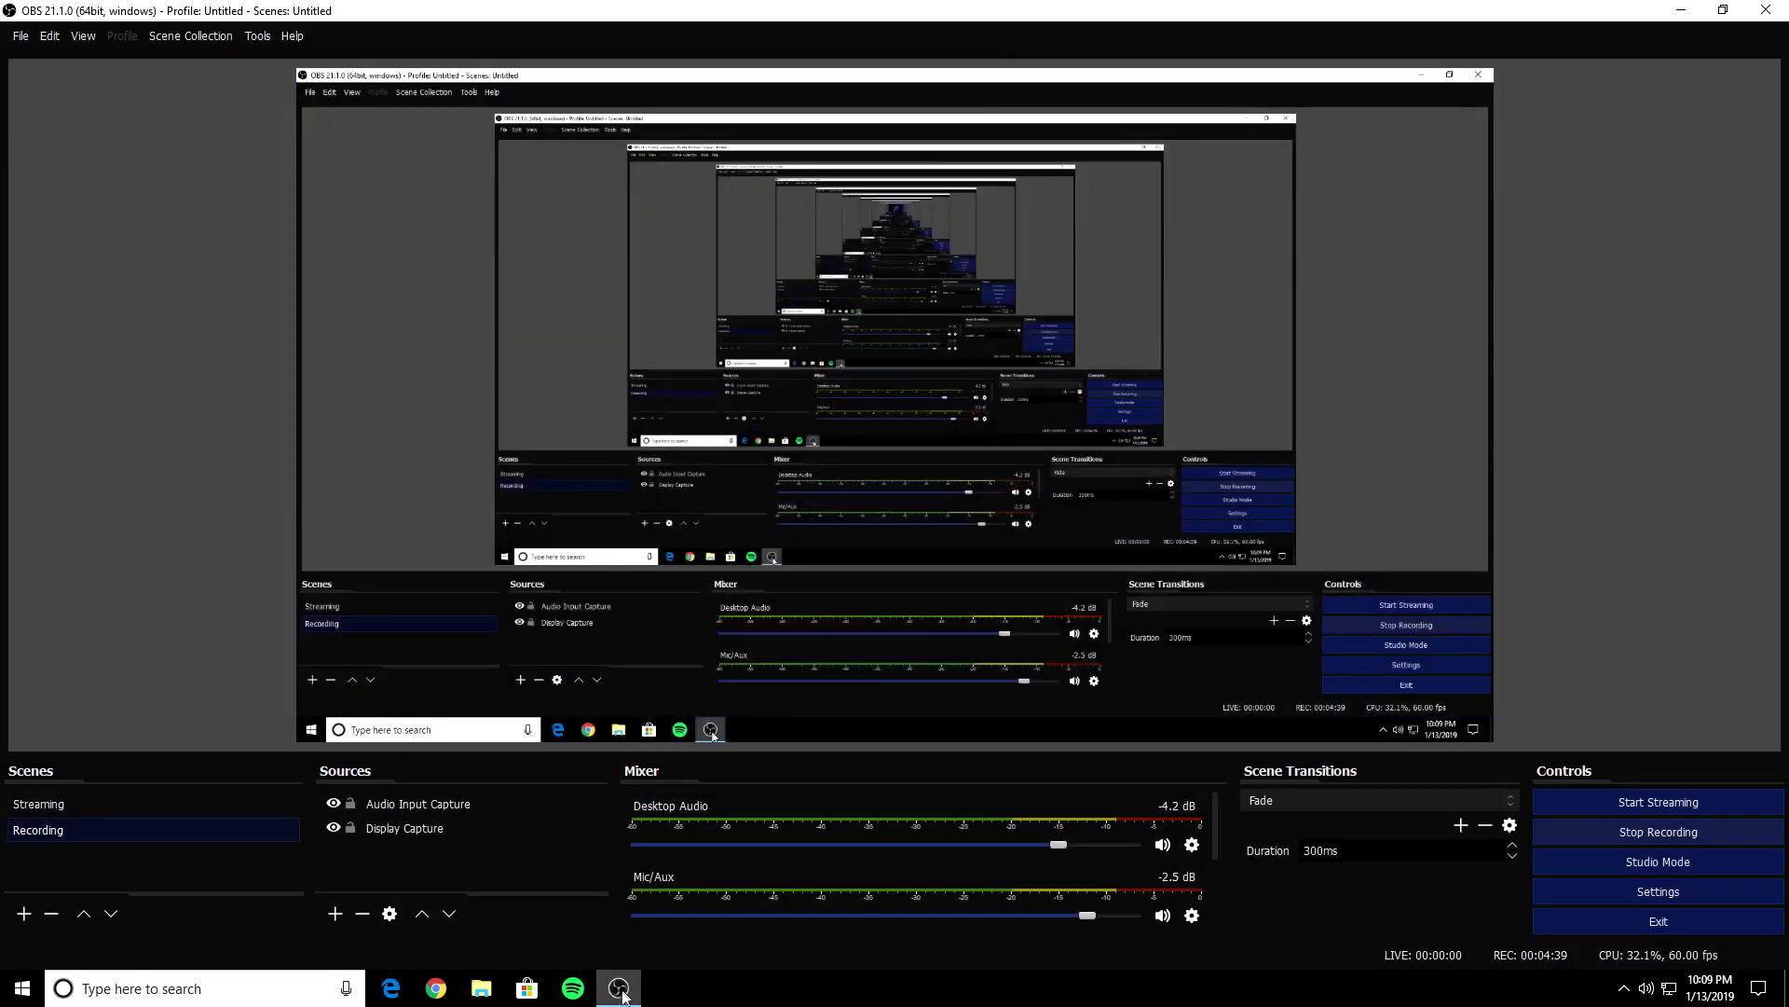
left_click(1680, 10)
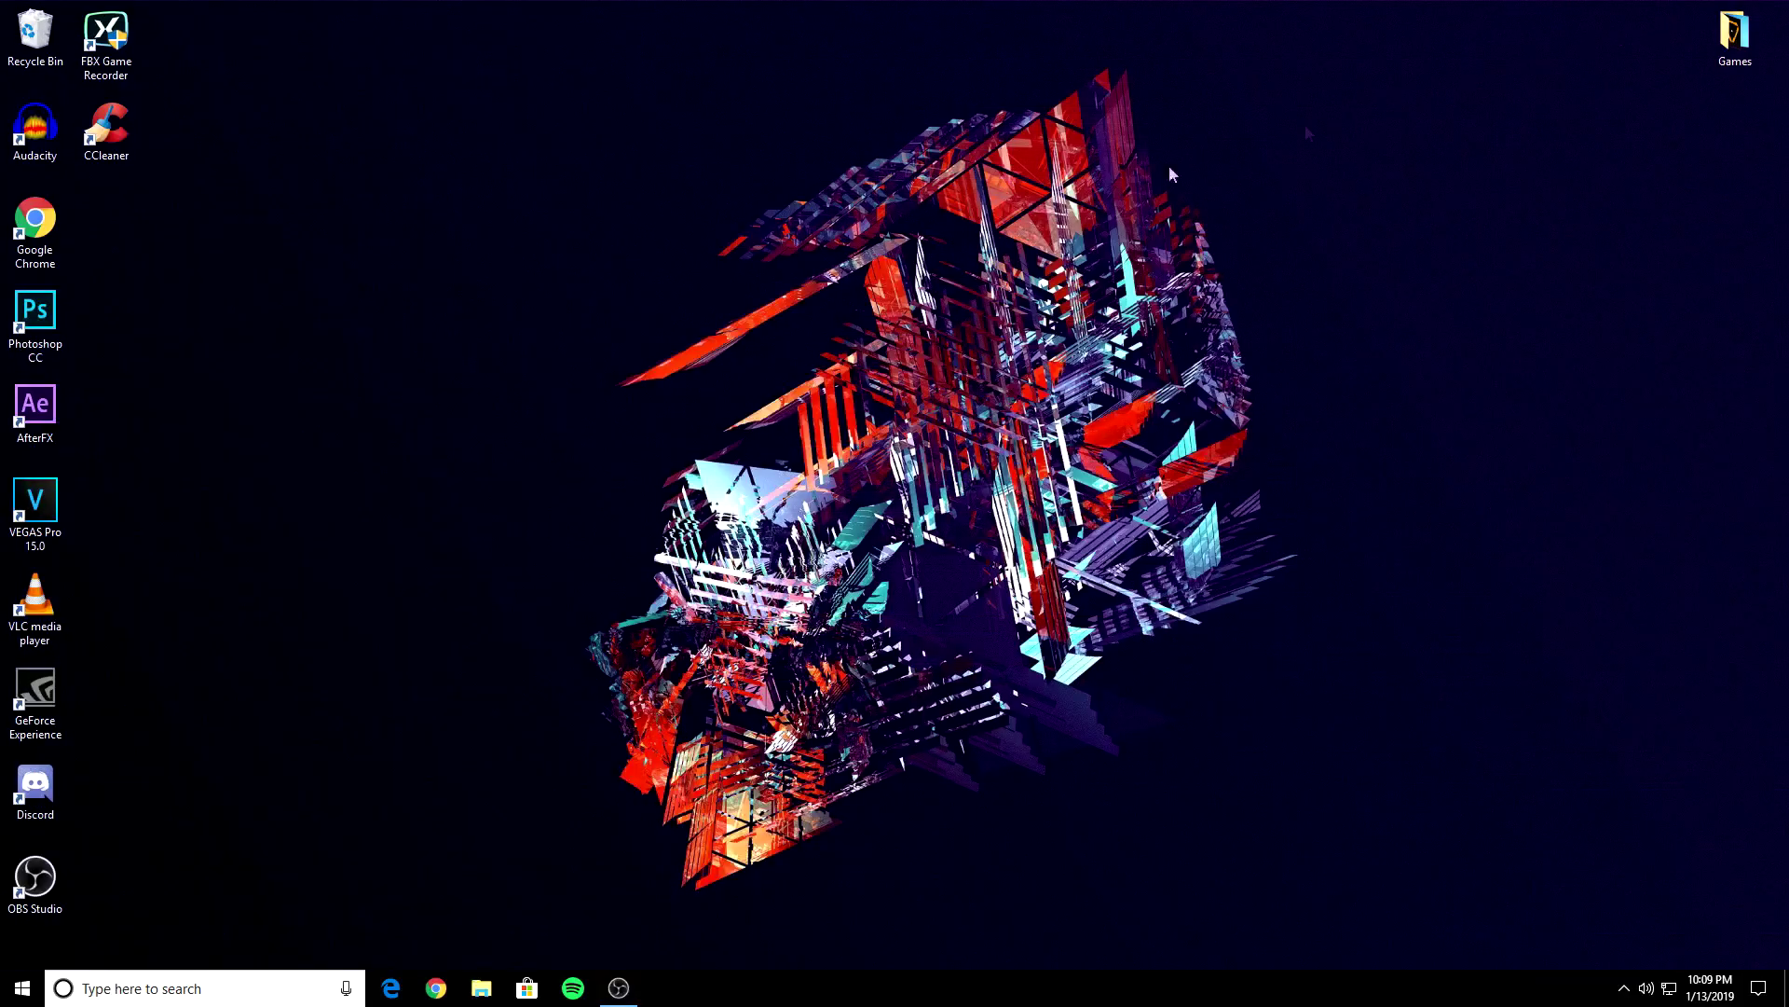
Step: Open CCleaner, analyze the PC with Quick Clean, clean all found trackers and junk, and close CCleaner
left_click(119, 157)
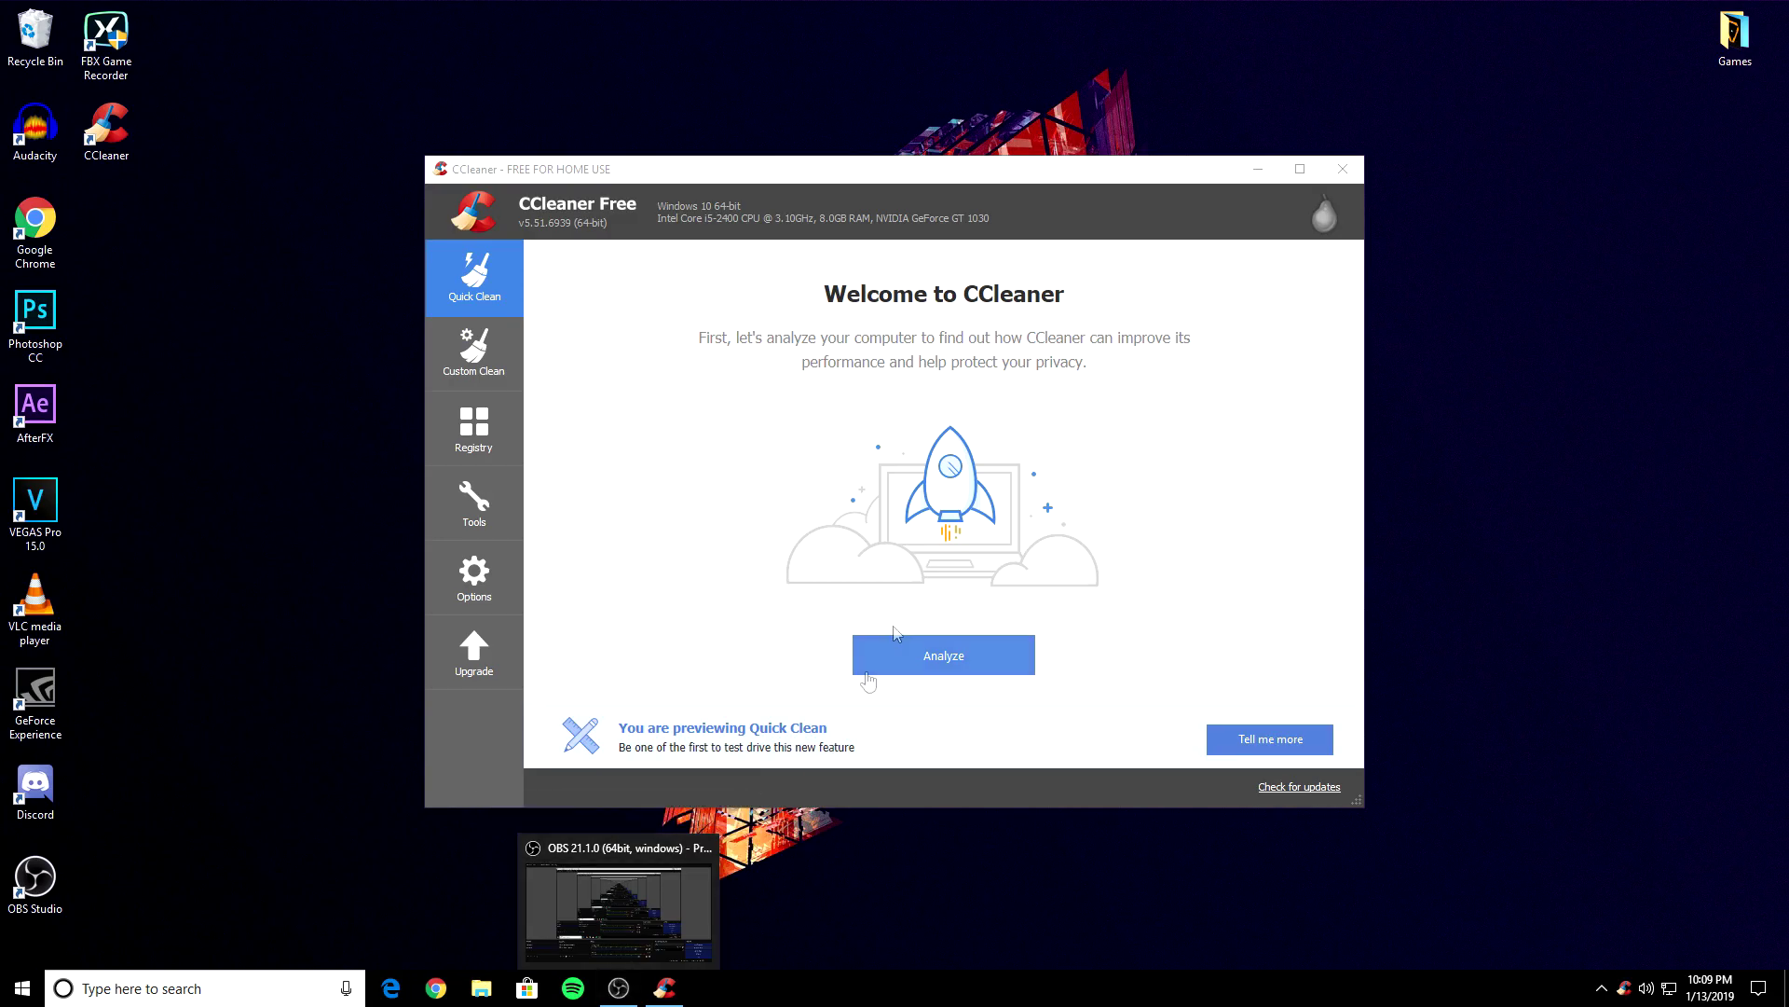
left_click(983, 661)
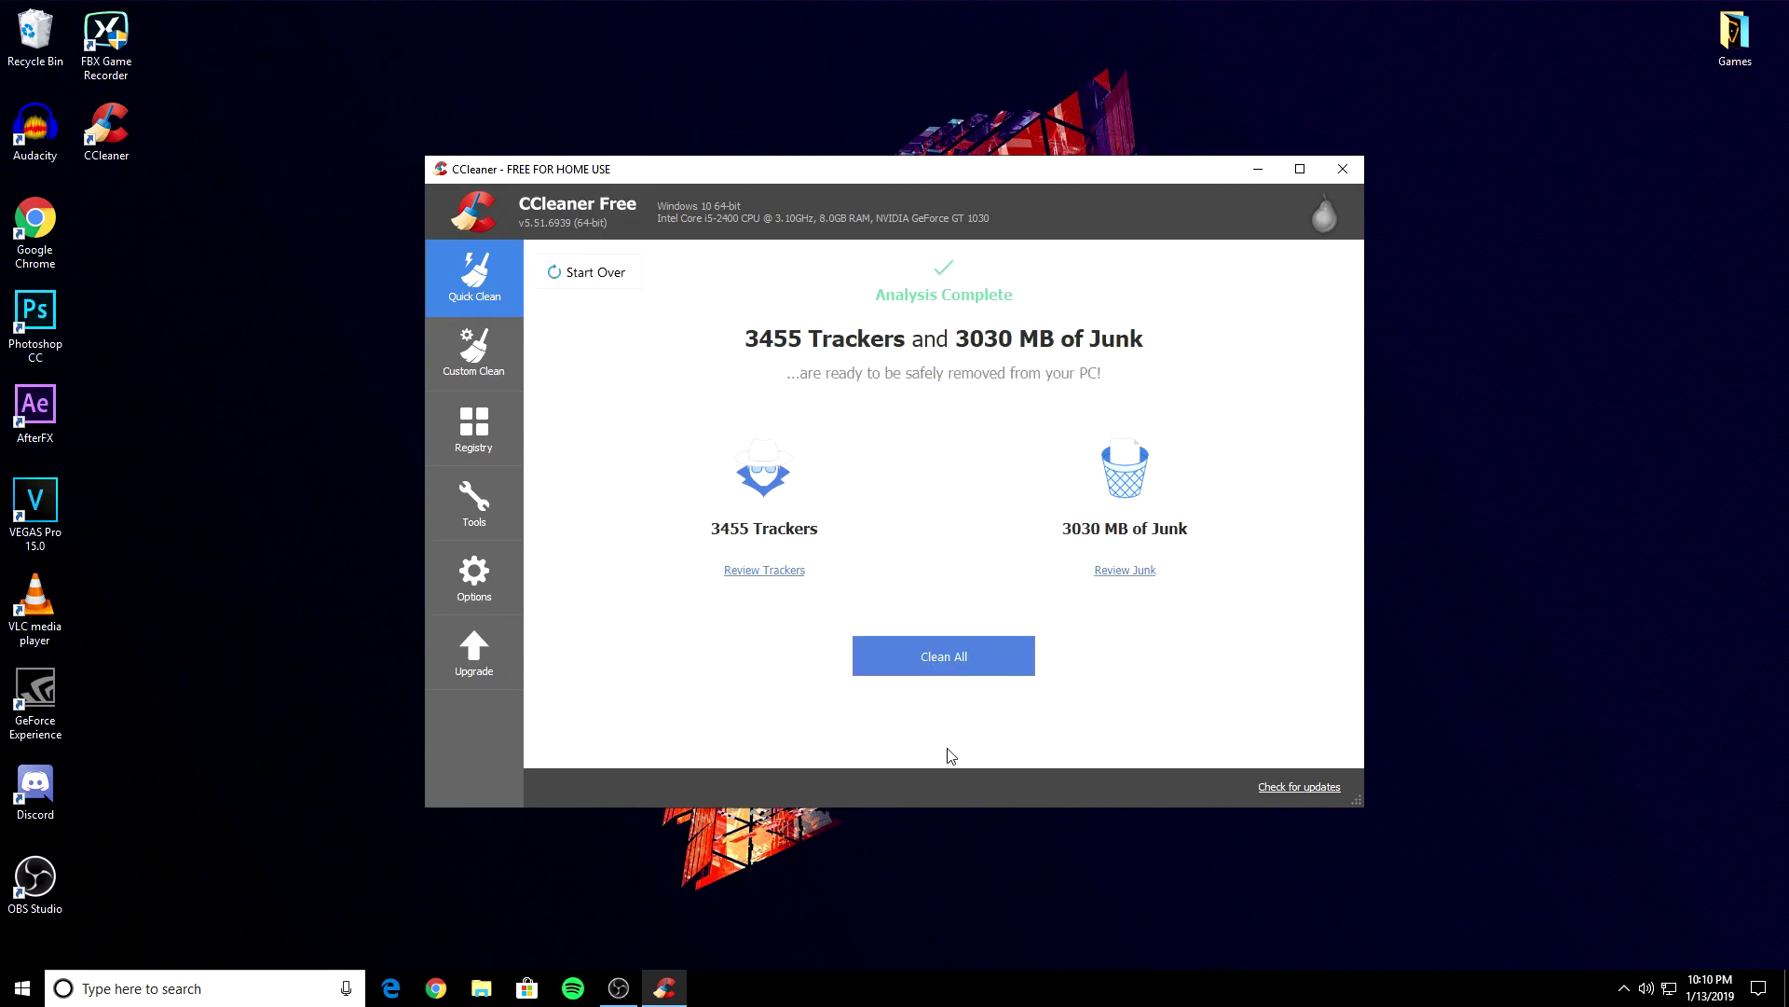
left_click(960, 673)
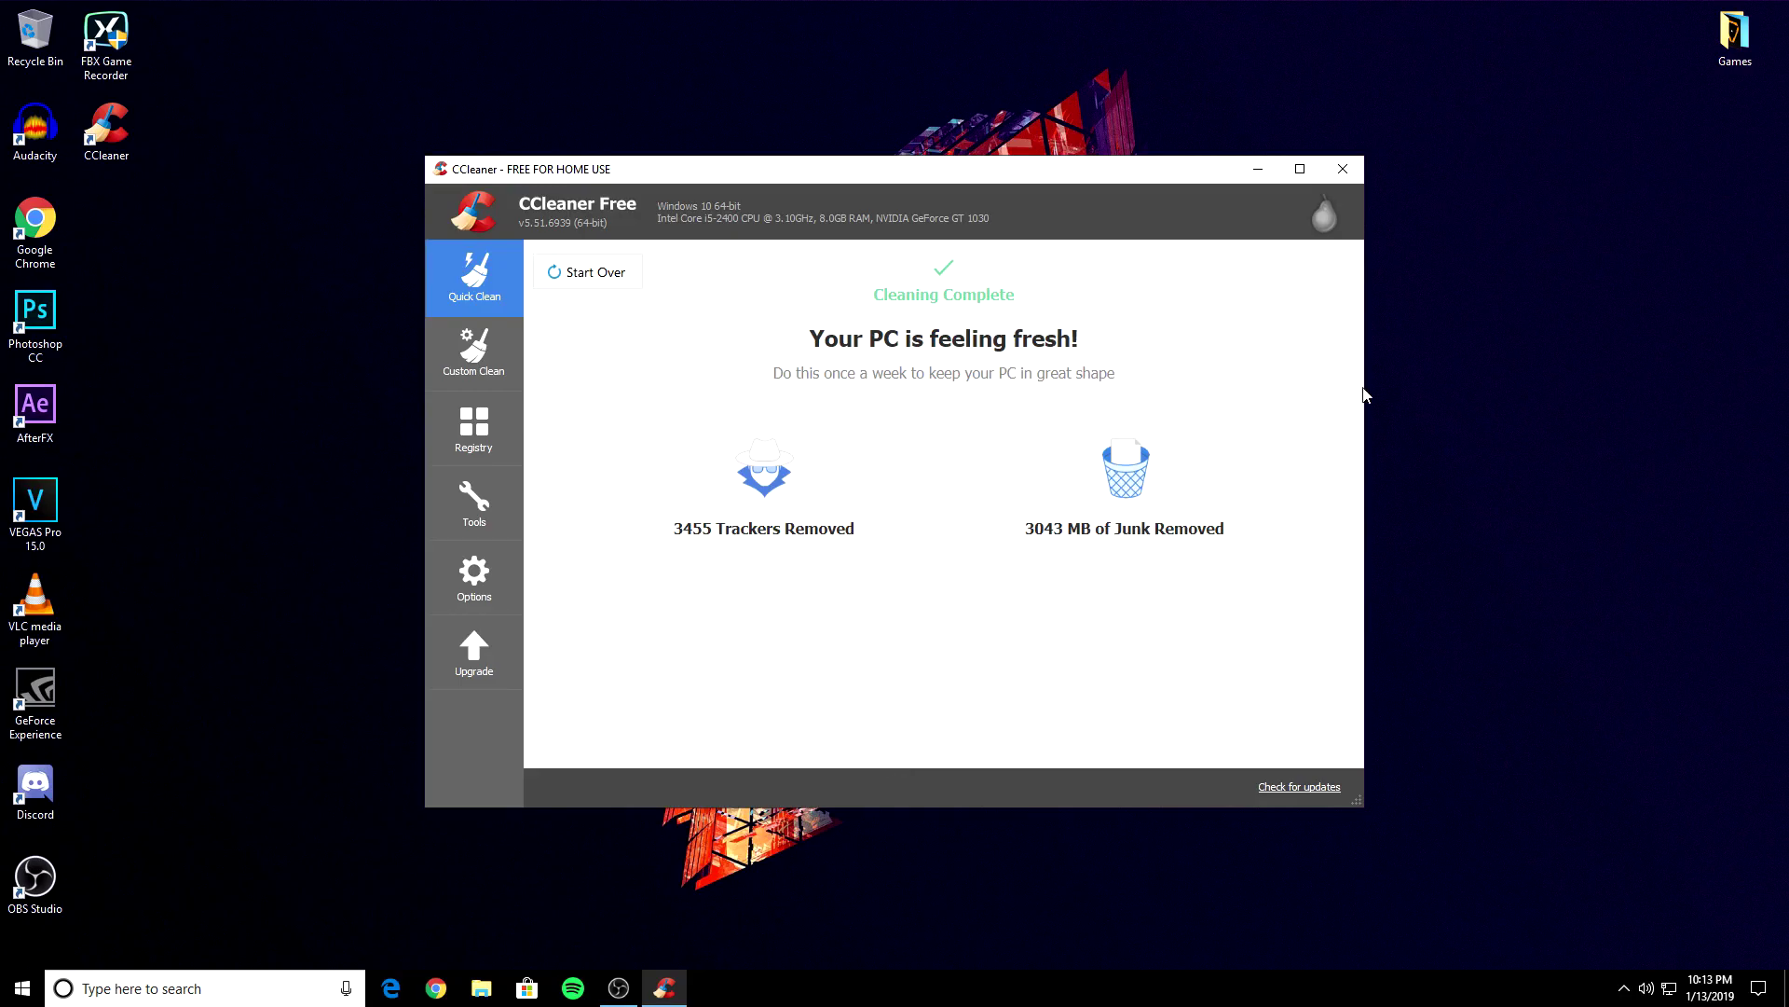
left_click(1343, 172)
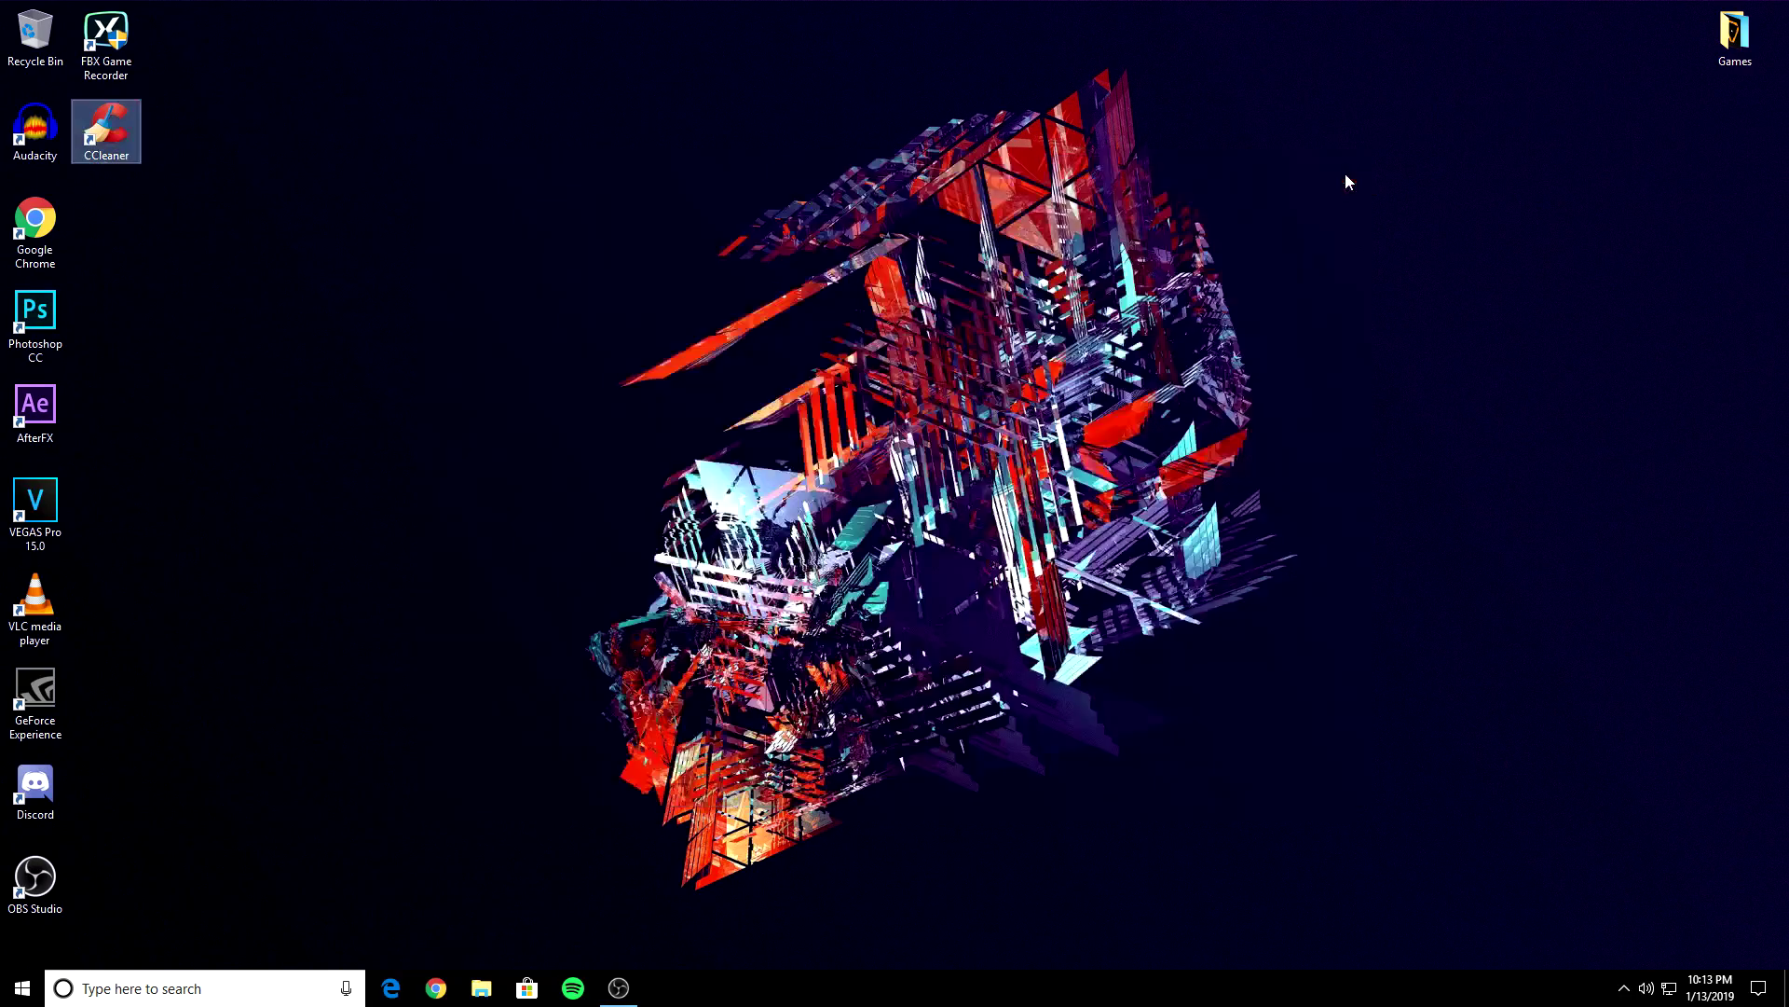
Step: Open the Power Options through a search for "power", expand the additional plans to review the available power plans, and close the window
left_click(284, 1001)
type("power")
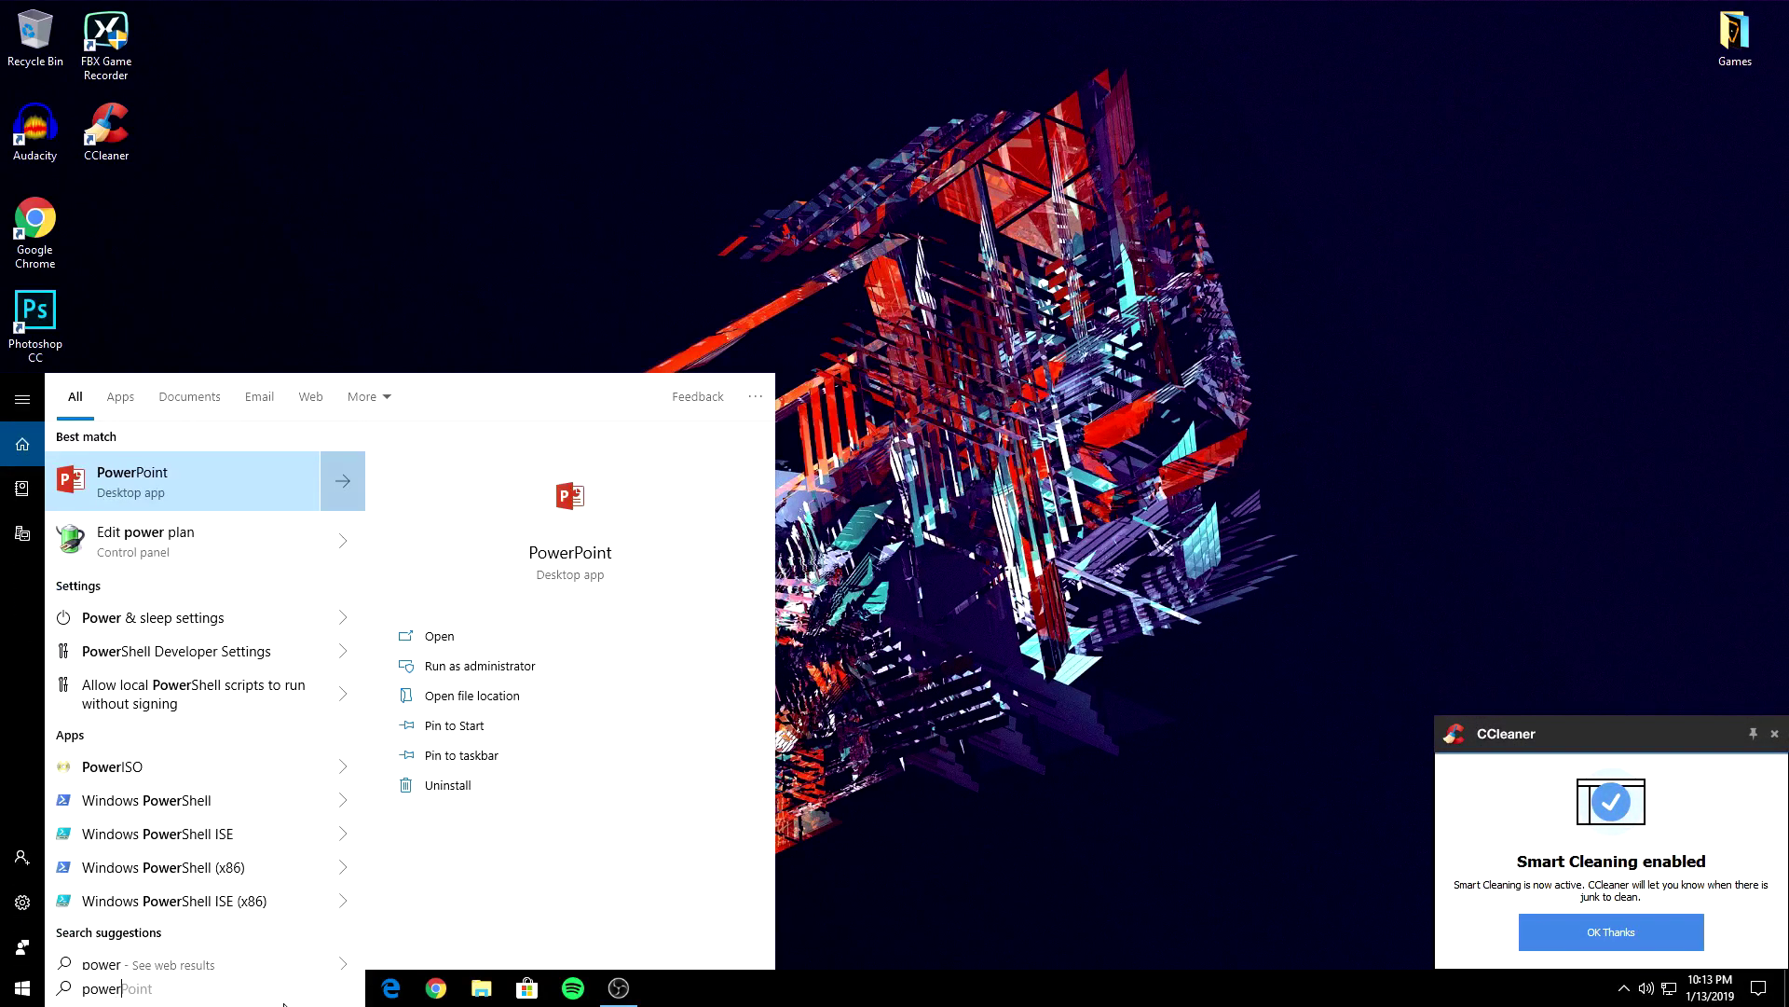
key("Down")
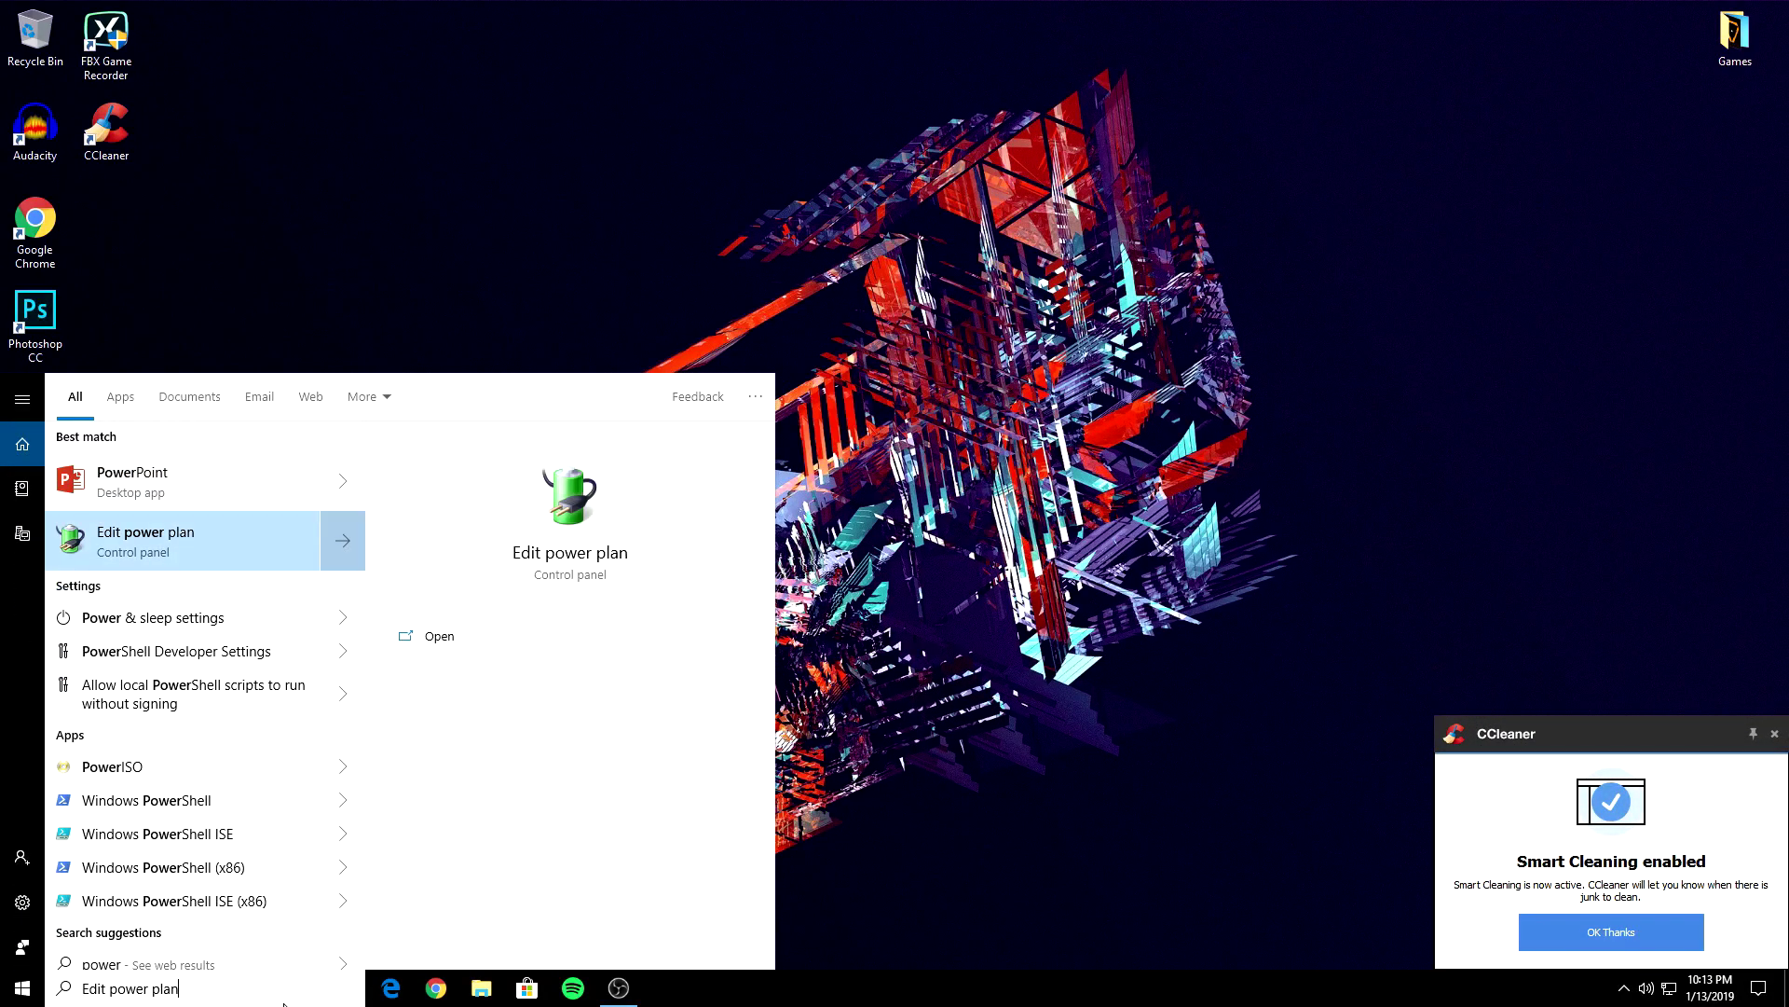
key("Return")
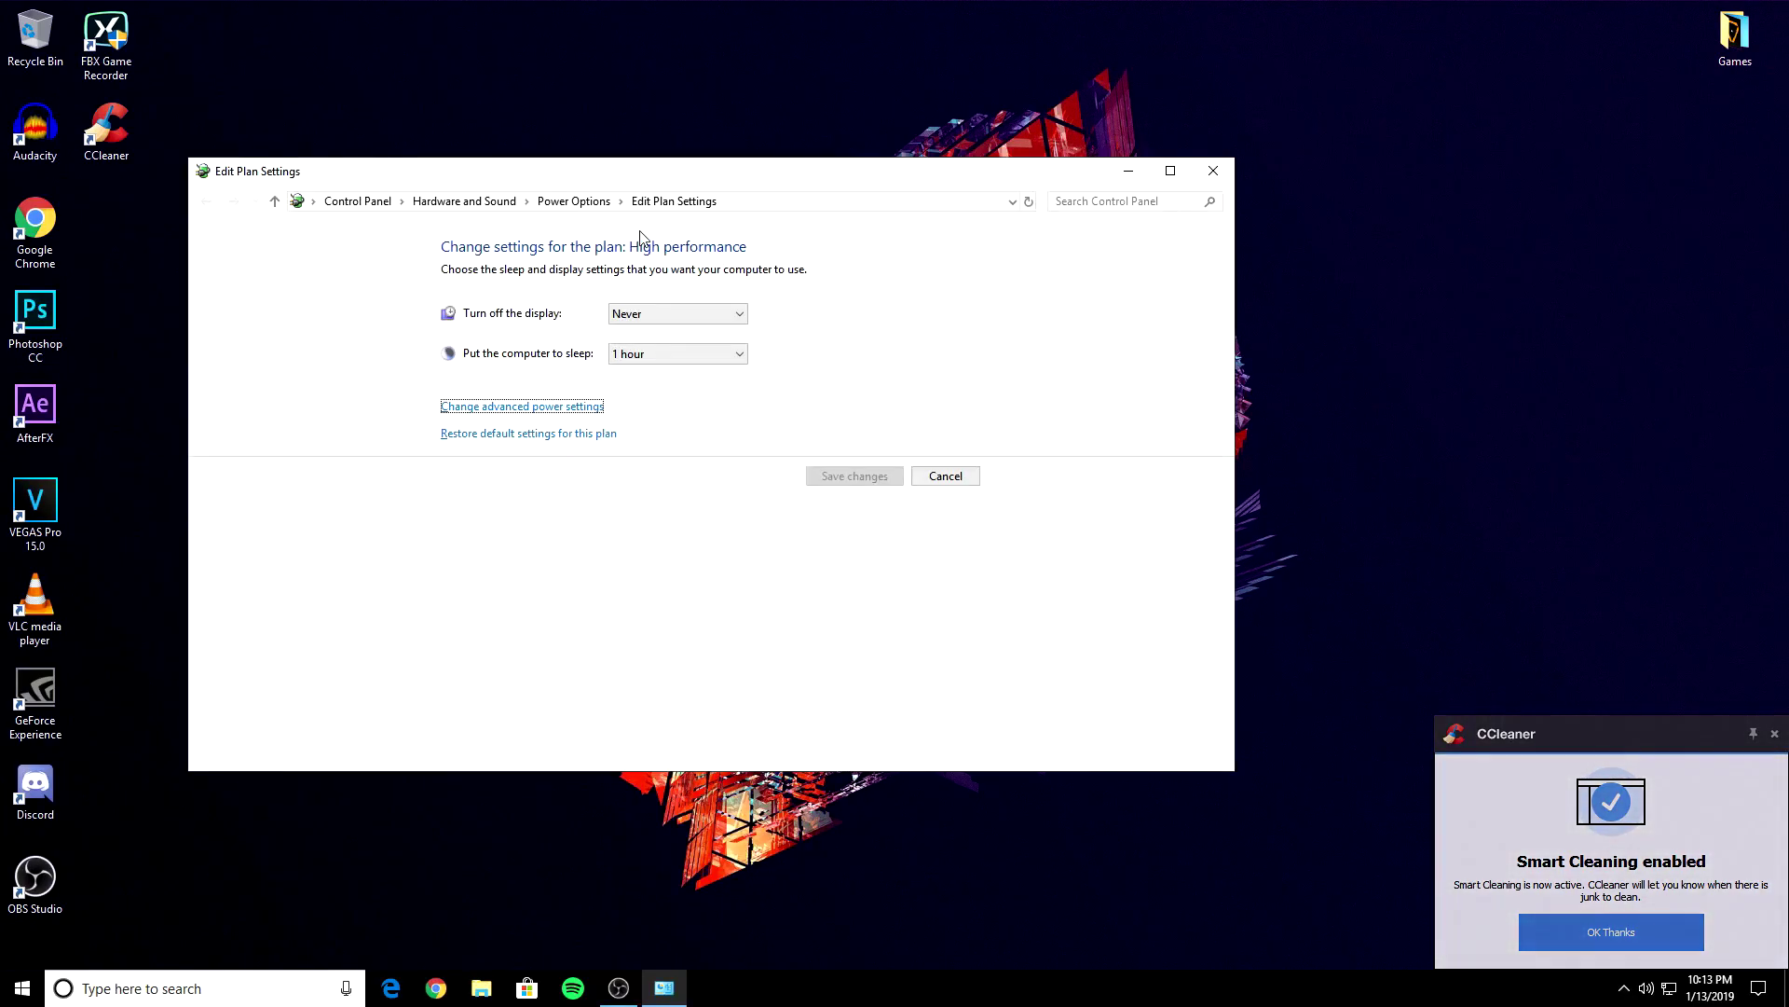
left_click(580, 203)
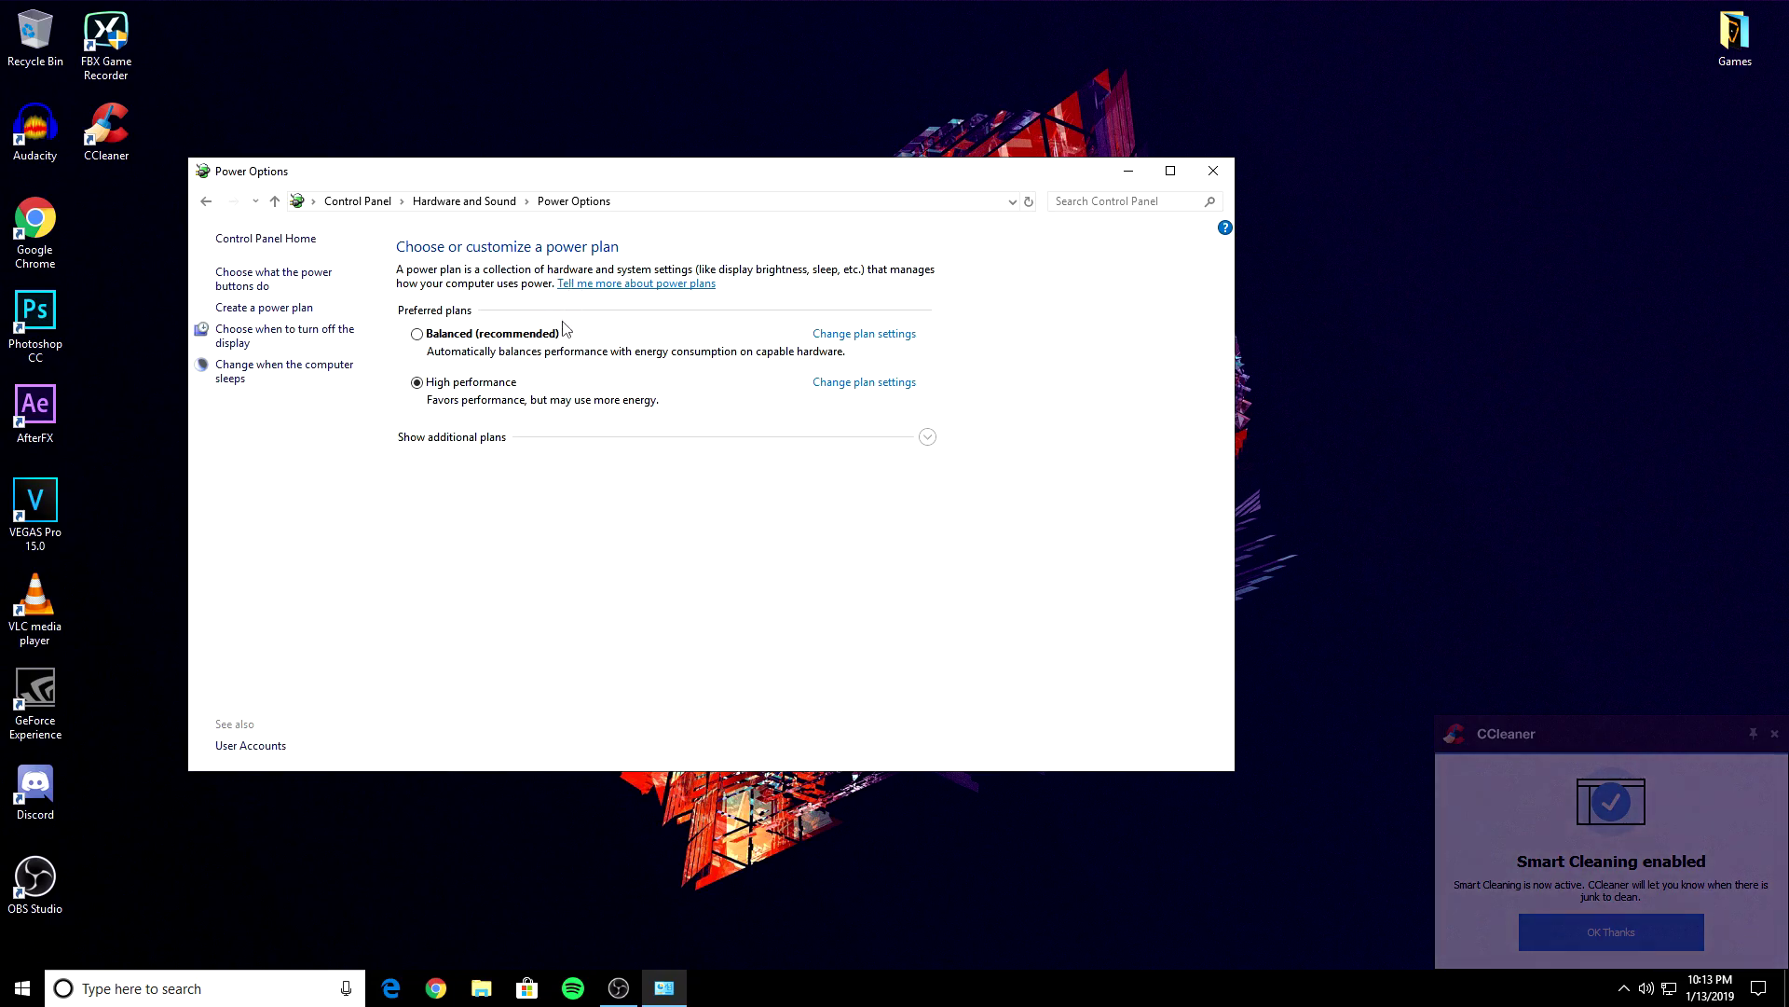
left_click(466, 440)
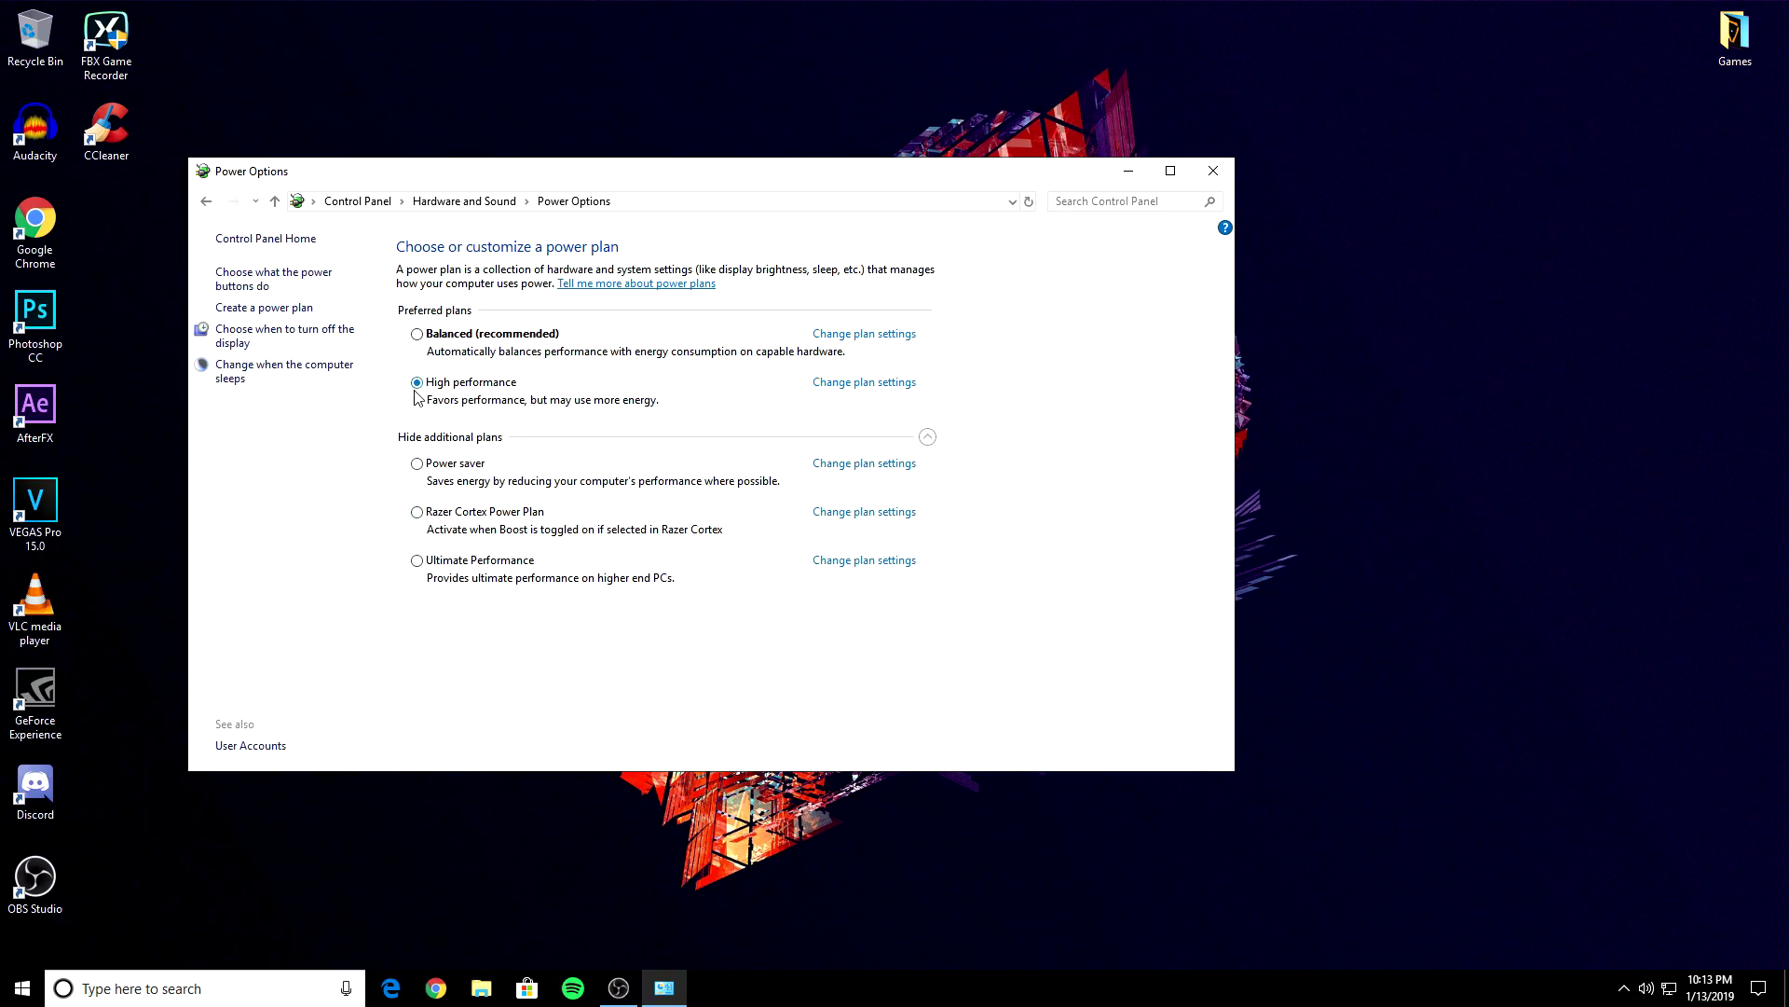
left_click(1212, 171)
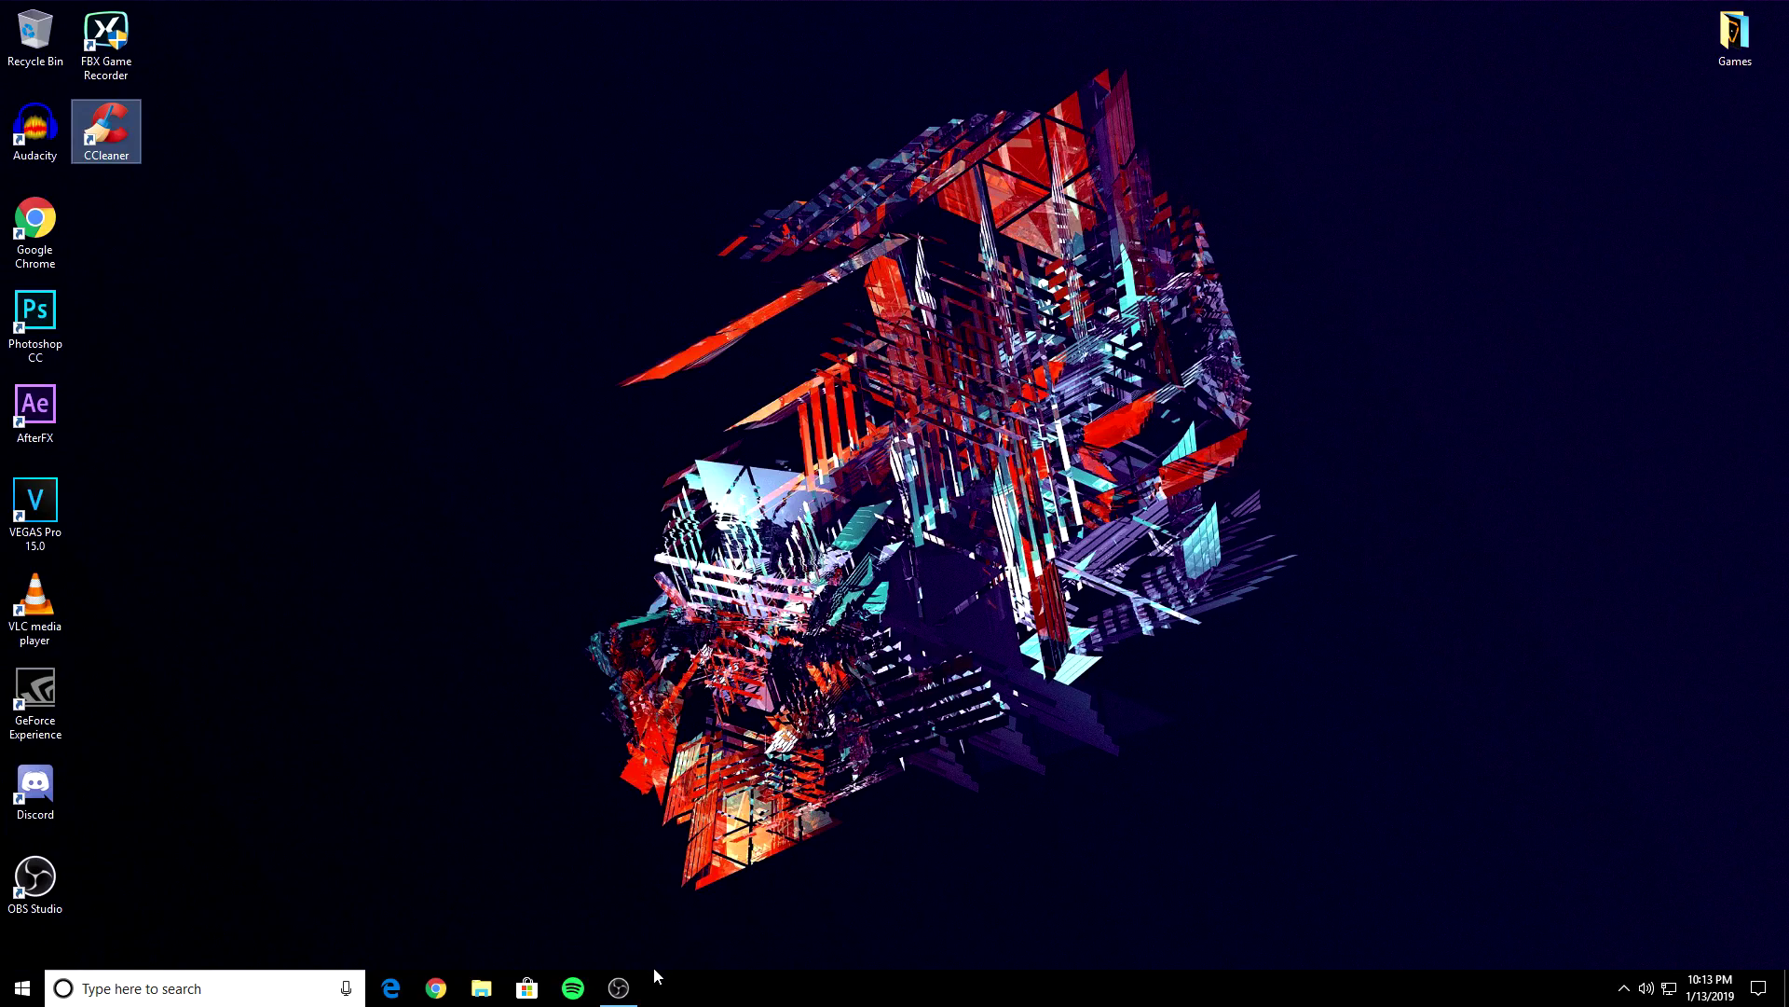
mouse_move(641, 993)
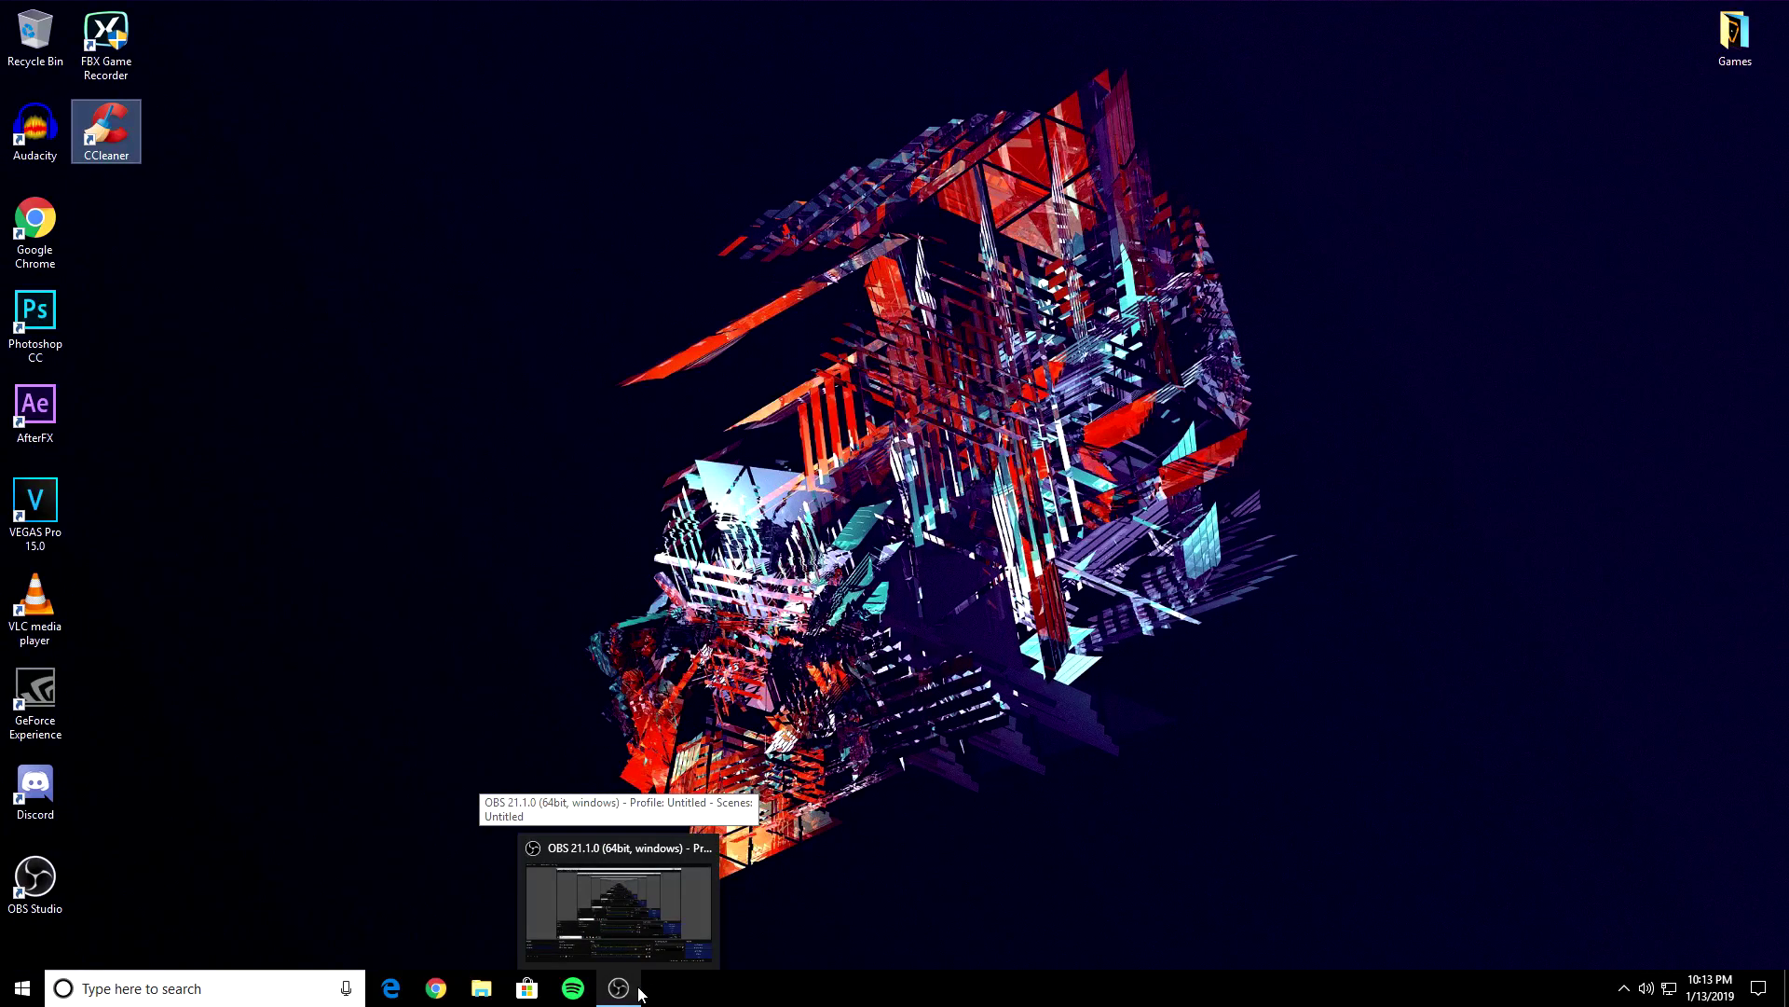